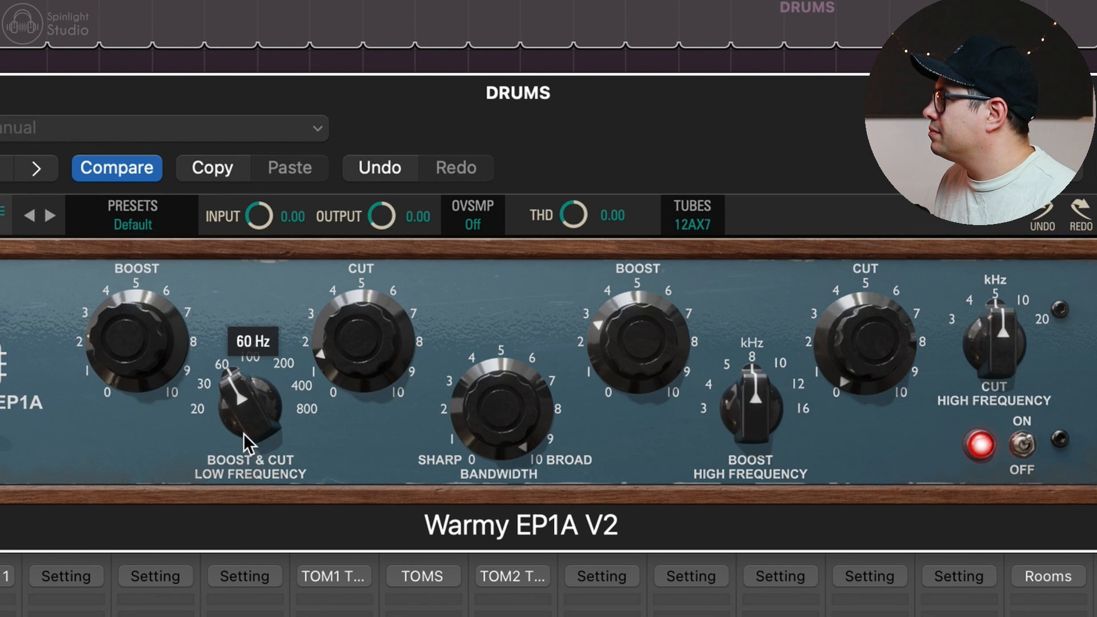
- Set the Warmy EP1A bandwidth on the drum bus to about 6 and compare the EQ switched off and on
{"action": "left_click_drag", "start_coordinate": [507, 431], "coordinate": [490, 503]}
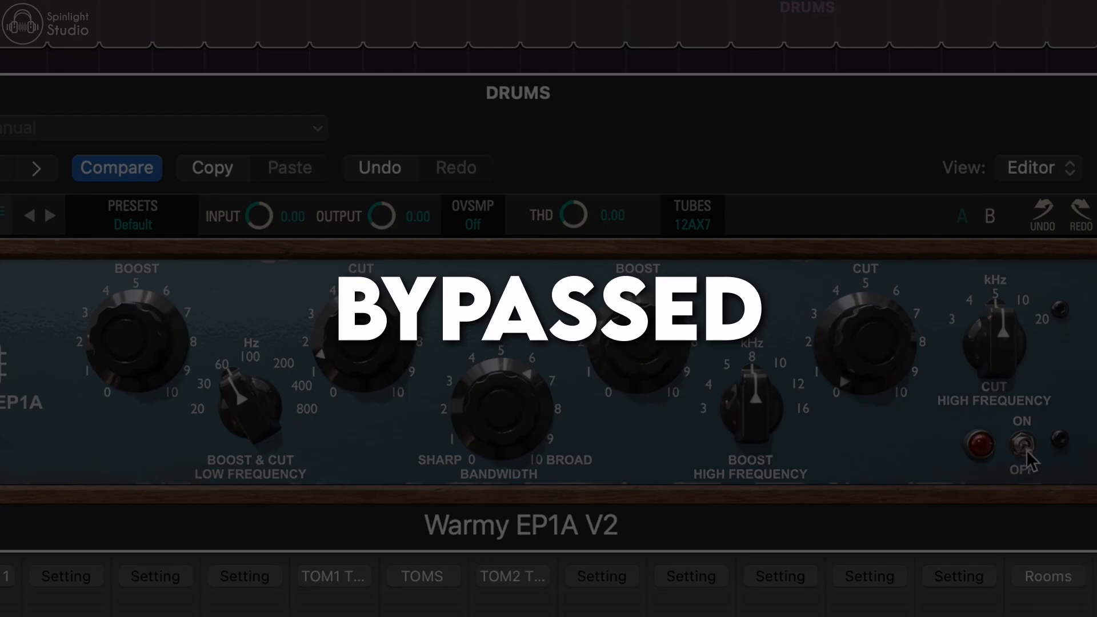
{"action": "left_click", "coordinate": [1026, 452]}
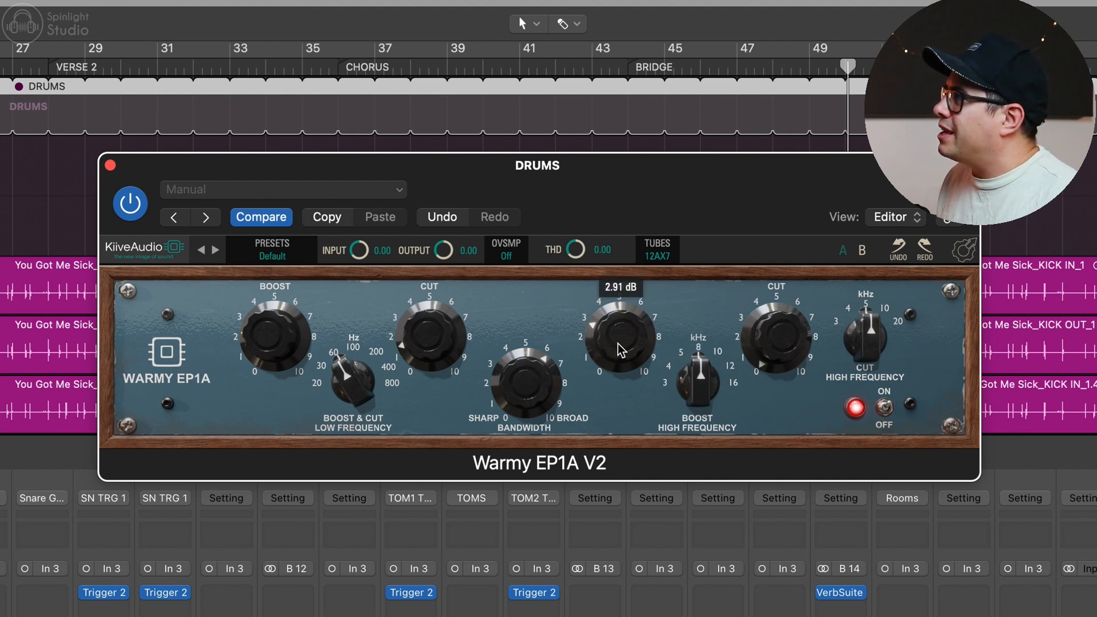
{"action": "mouse_move", "coordinate": [291, 344]}
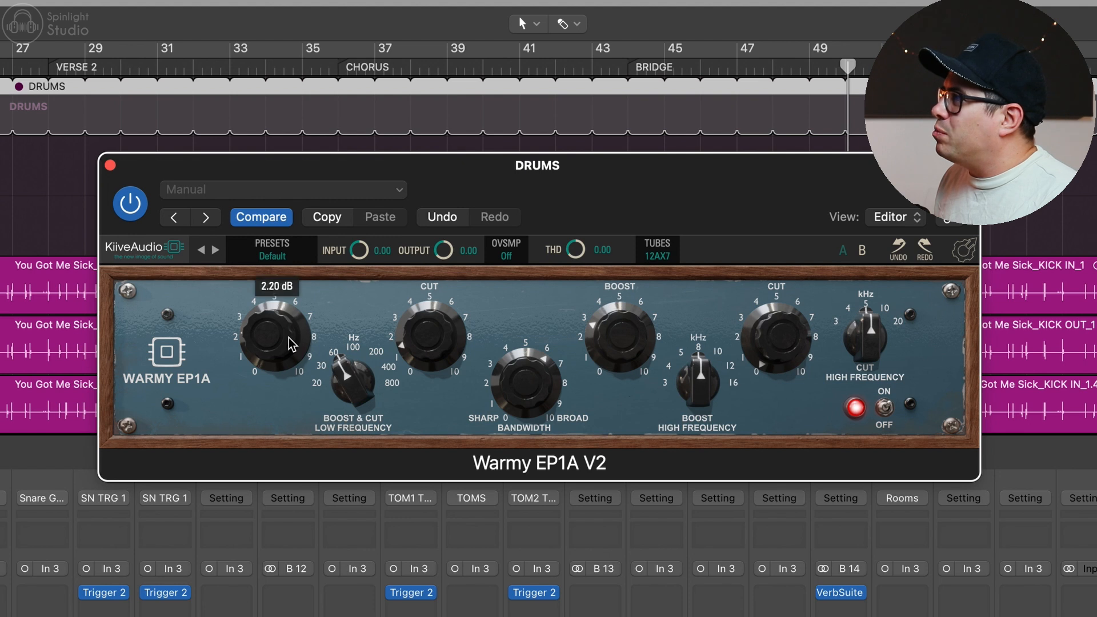
{"action": "mouse_move", "coordinate": [426, 346]}
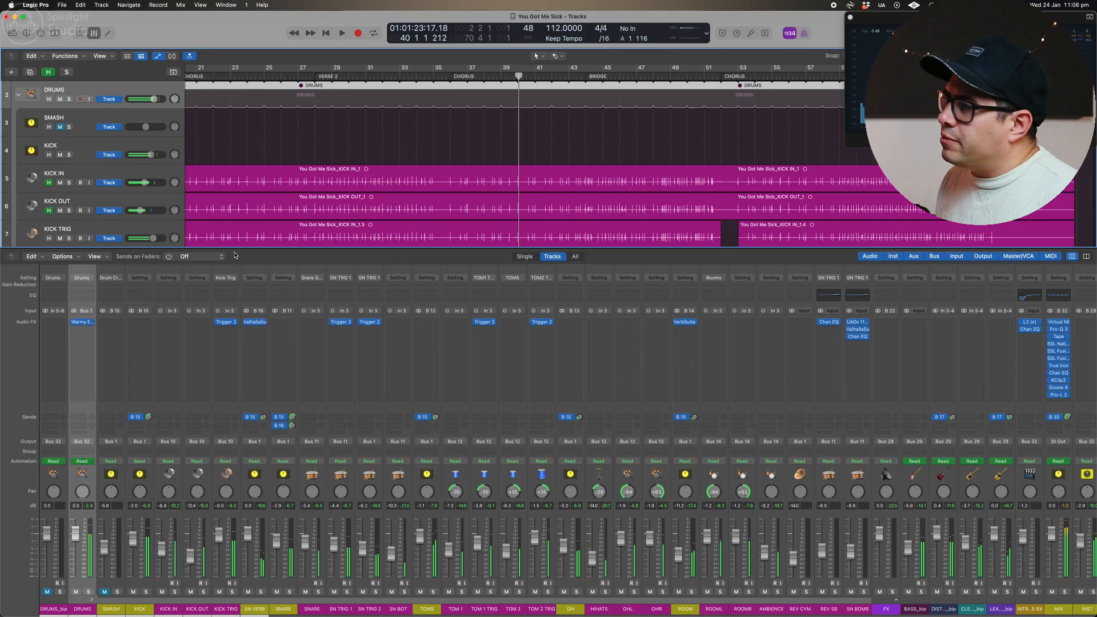
- Insert the stereo Kiive Audio Complexx Compressor after the Warmy EP1A on the DRUMS channel
{"action": "left_click", "coordinate": [80, 338]}
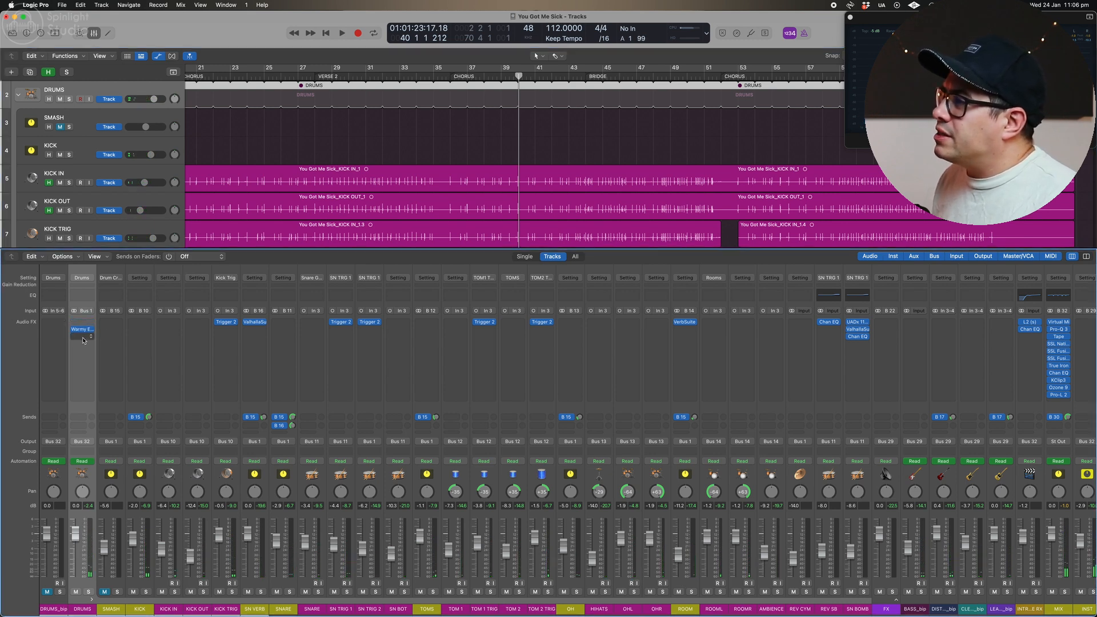
{"action": "mouse_move", "coordinate": [301, 289]}
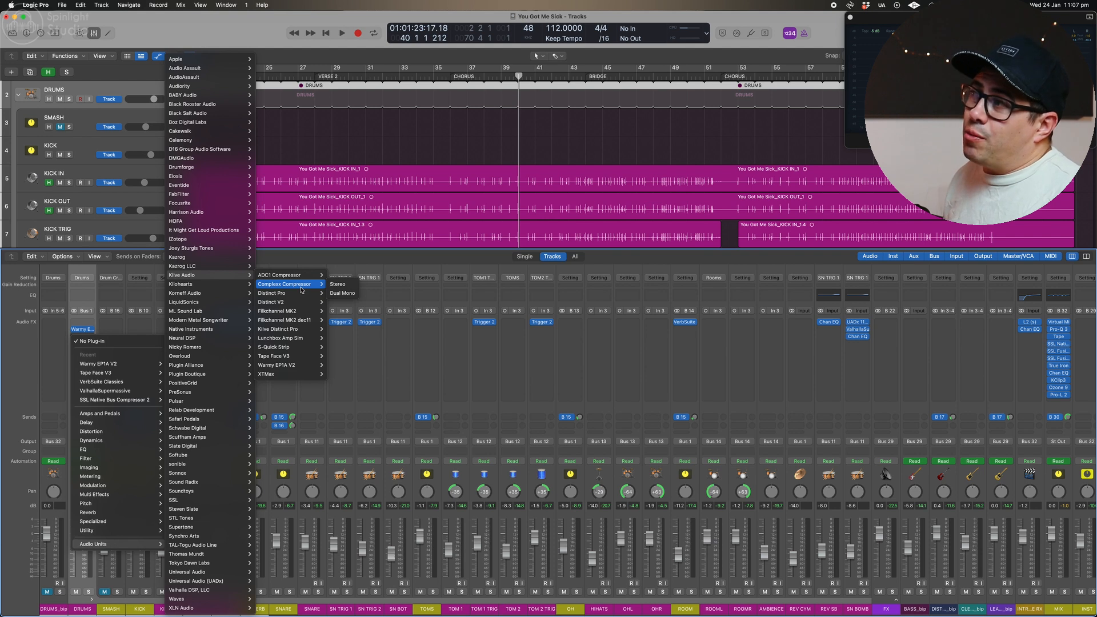
{"action": "left_click", "coordinate": [337, 285]}
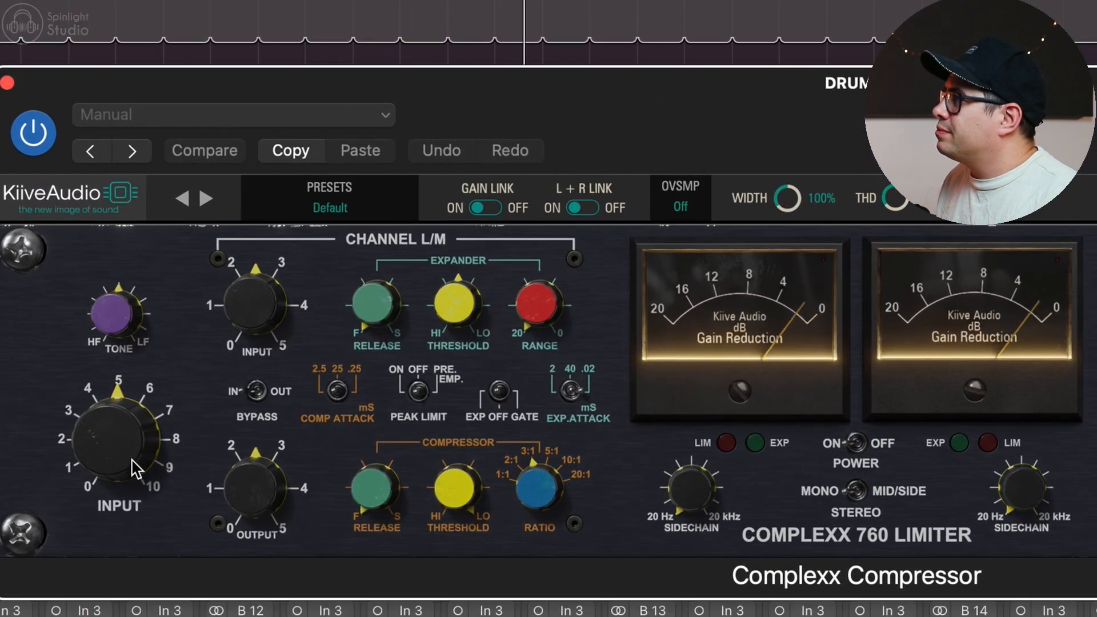
- Set the Complexx Compressor ratio to 2:1, its main input to between 5 and 6, and lower its compressor threshold
{"action": "left_click_drag", "start_coordinate": [136, 469], "coordinate": [140, 434]}
{"action": "left_click_drag", "start_coordinate": [526, 502], "coordinate": [530, 514]}
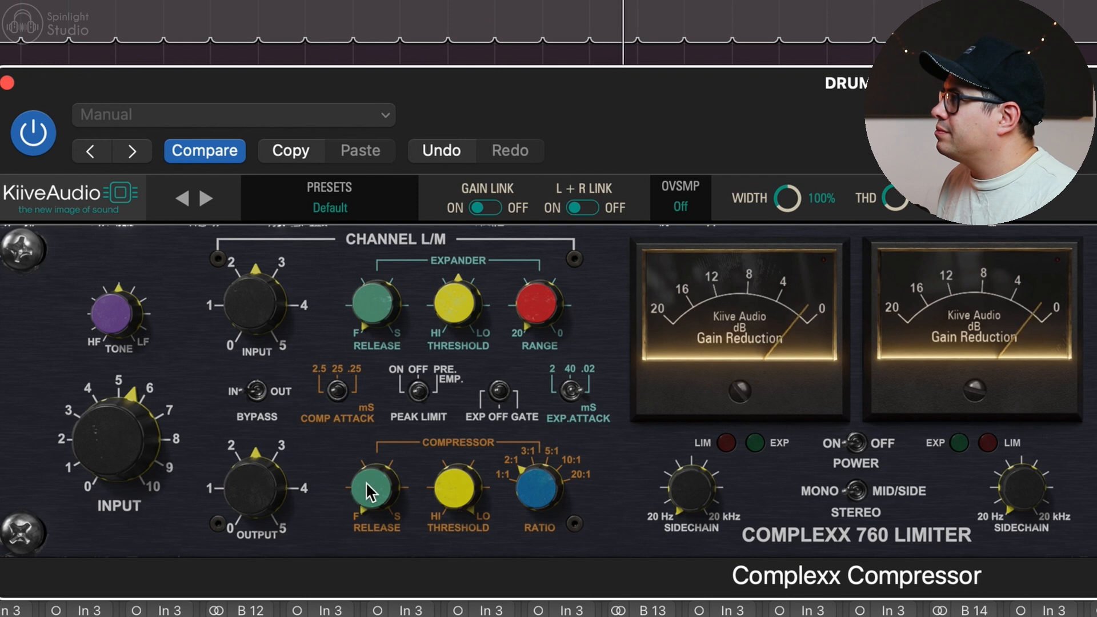
{"action": "left_click_drag", "start_coordinate": [448, 482], "coordinate": [452, 570]}
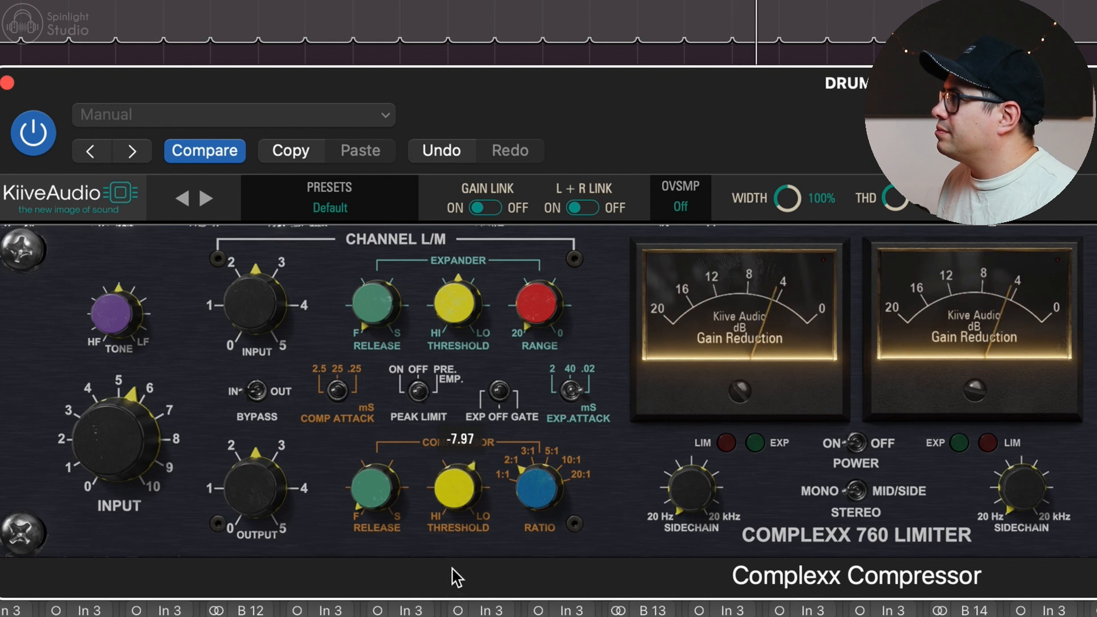
{"action": "left_click_drag", "start_coordinate": [457, 570], "coordinate": [458, 541]}
{"action": "left_click_drag", "start_coordinate": [113, 410], "coordinate": [113, 418]}
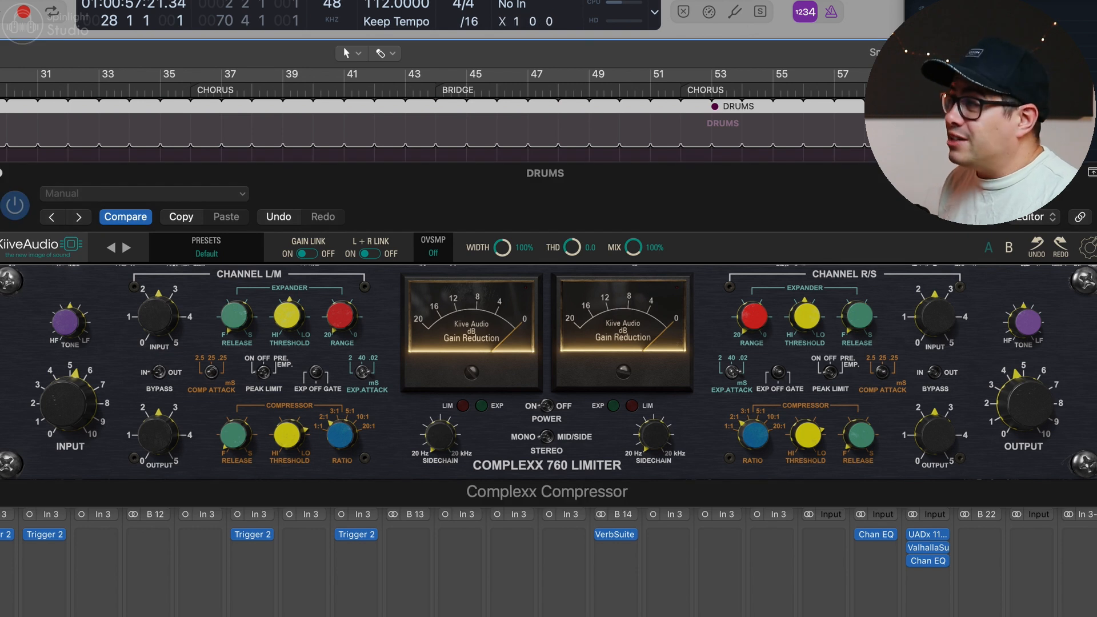
- Play the drums and compare the sound with the Complexx Compressor bypassed and enabled
{"action": "key", "text": "space"}
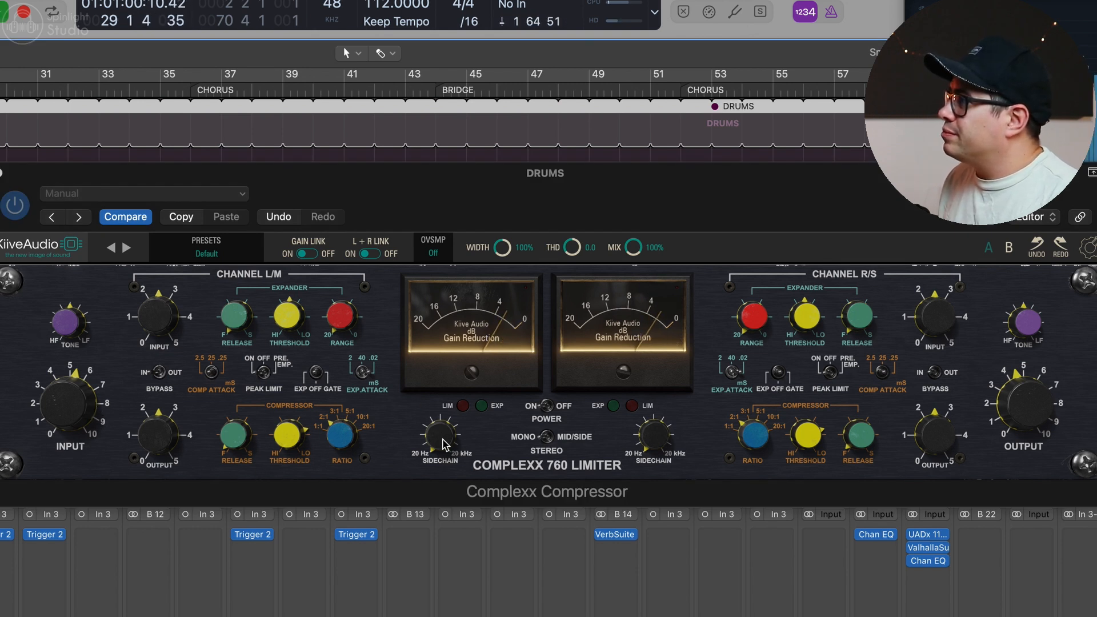
{"action": "left_click", "coordinate": [15, 205]}
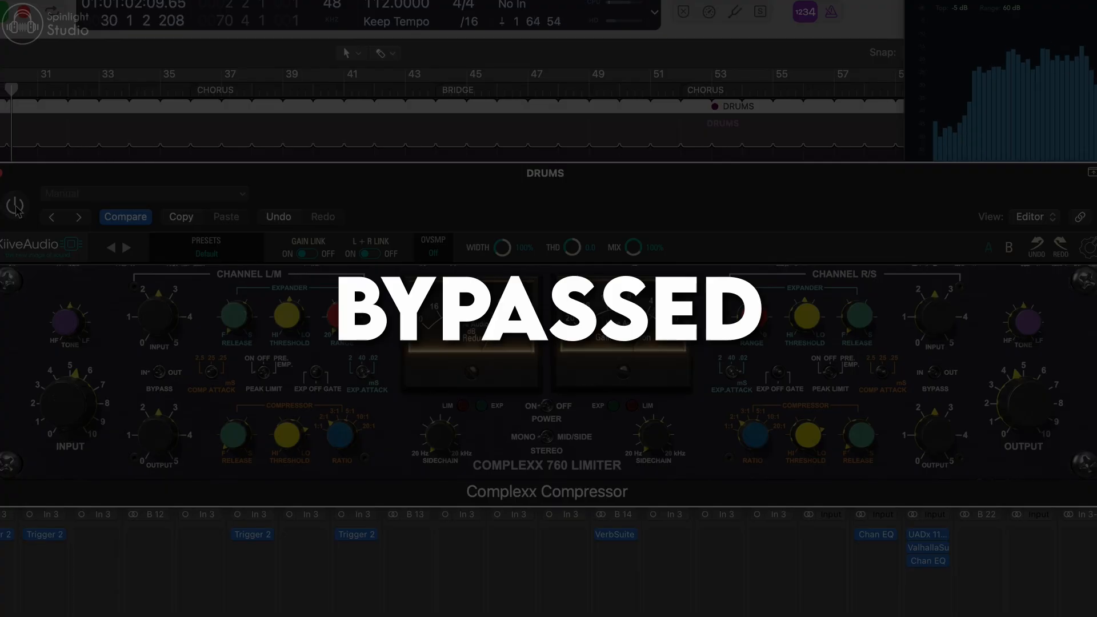
{"action": "left_click", "coordinate": [15, 205]}
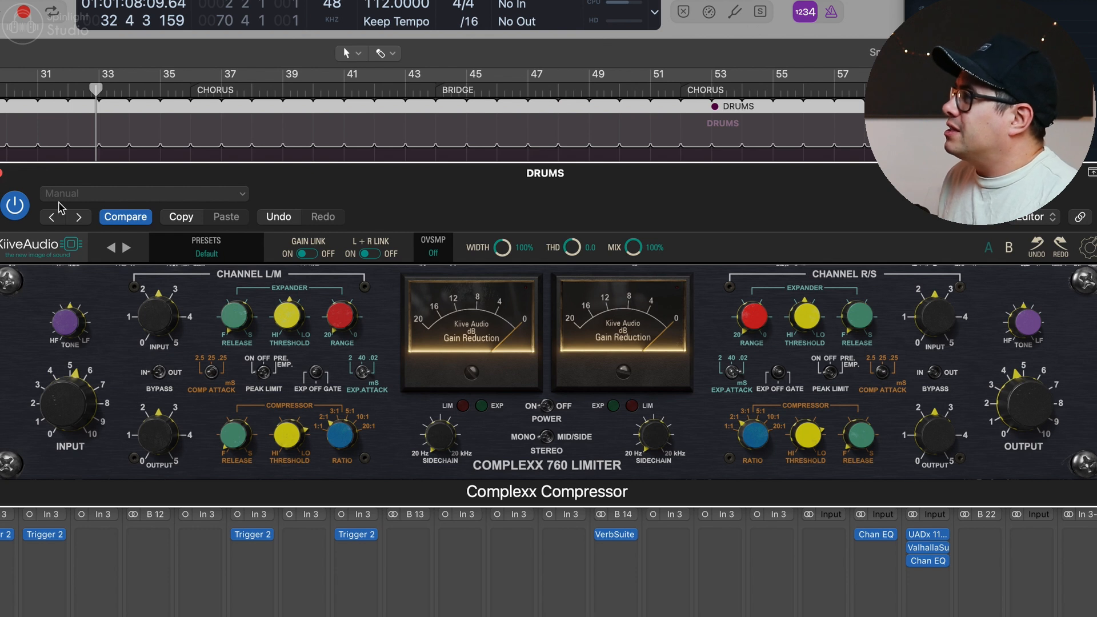
- Listen to the drums with both plug-ins active and close the Complexx Compressor and Warmy EP1A windows
{"action": "left_click", "coordinate": [3, 173]}
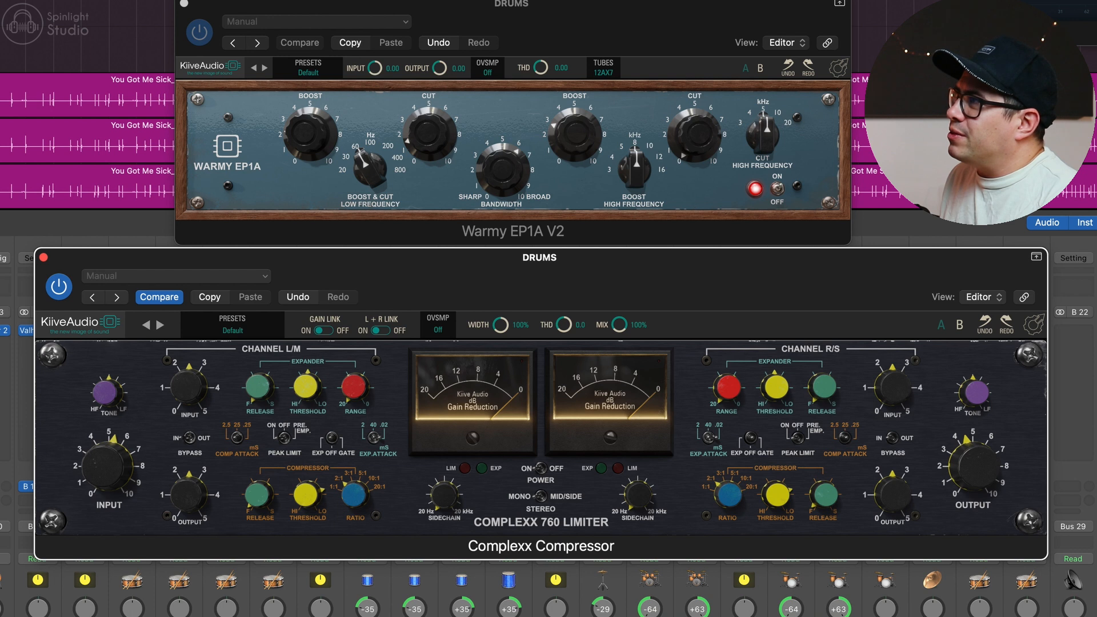
{"action": "key", "text": "space"}
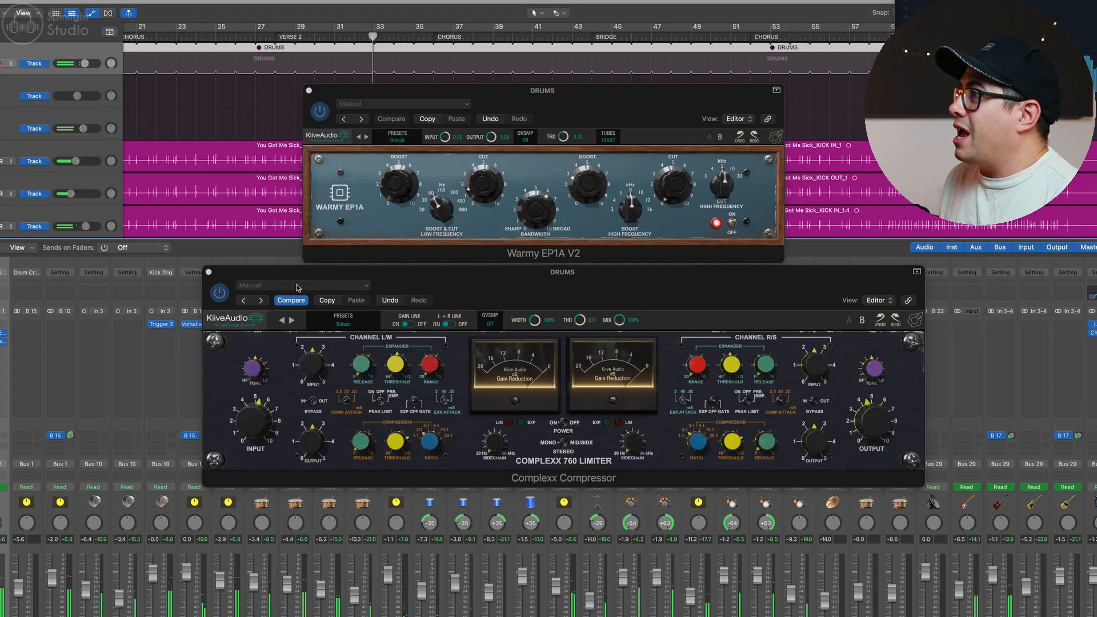
{"action": "left_click", "coordinate": [209, 272]}
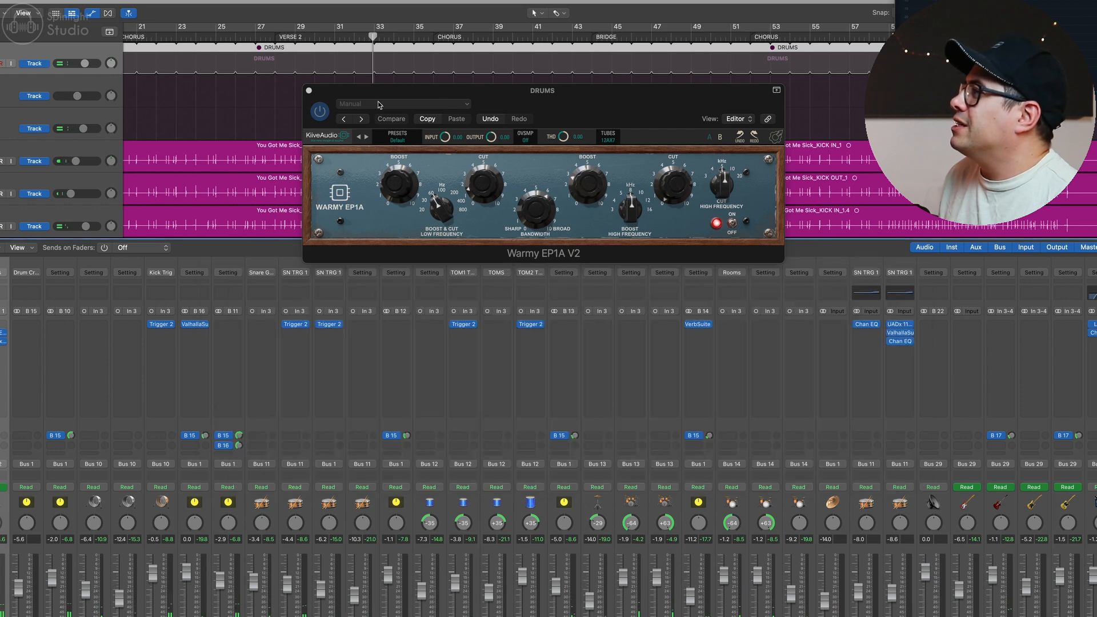
{"action": "left_click", "coordinate": [308, 90]}
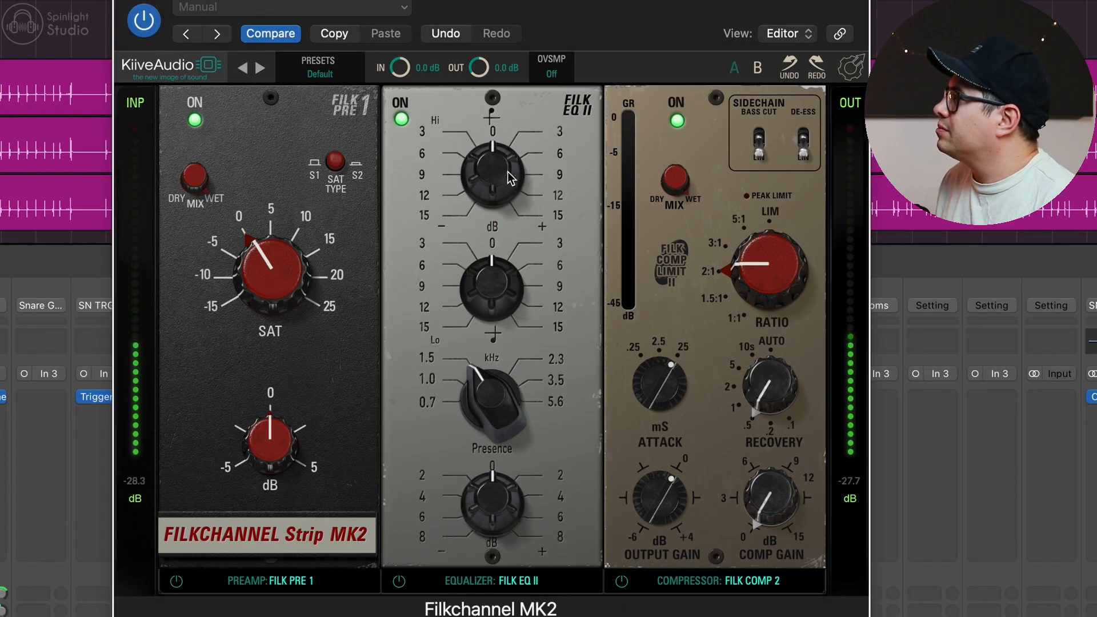
- Boost the Filk EQ II high band by 2.69 dB and its 1.5 kHz presence band by 2.12 dB
{"action": "left_click_drag", "start_coordinate": [518, 150], "coordinate": [521, 186]}
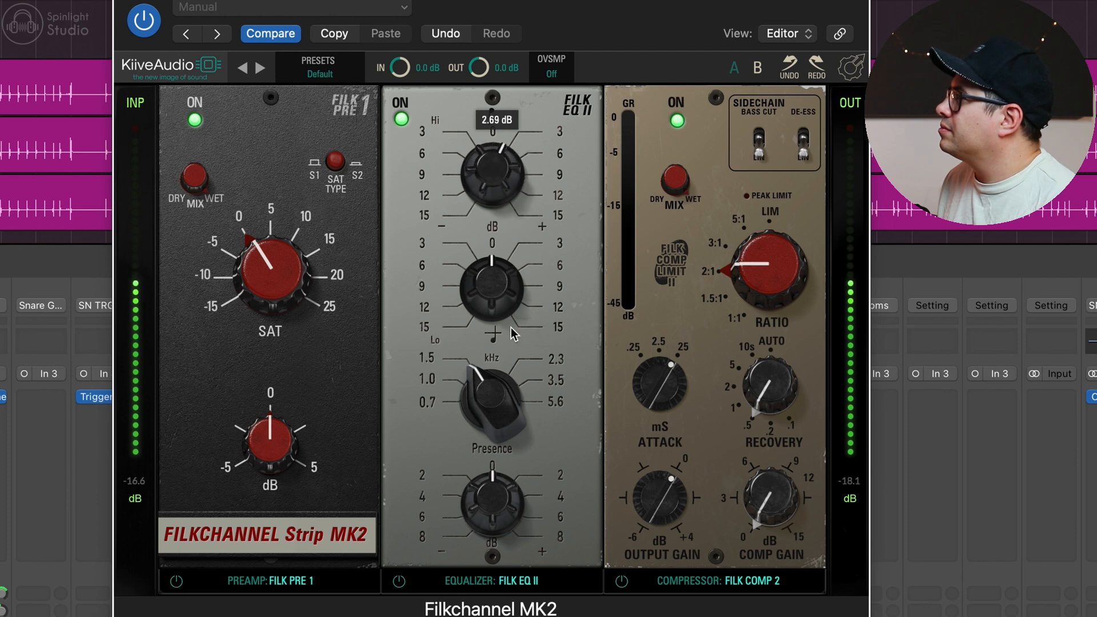
{"action": "left_click_drag", "start_coordinate": [503, 508], "coordinate": [500, 533]}
{"action": "left_click_drag", "start_coordinate": [490, 422], "coordinate": [501, 387]}
{"action": "left_click_drag", "start_coordinate": [492, 502], "coordinate": [500, 518]}
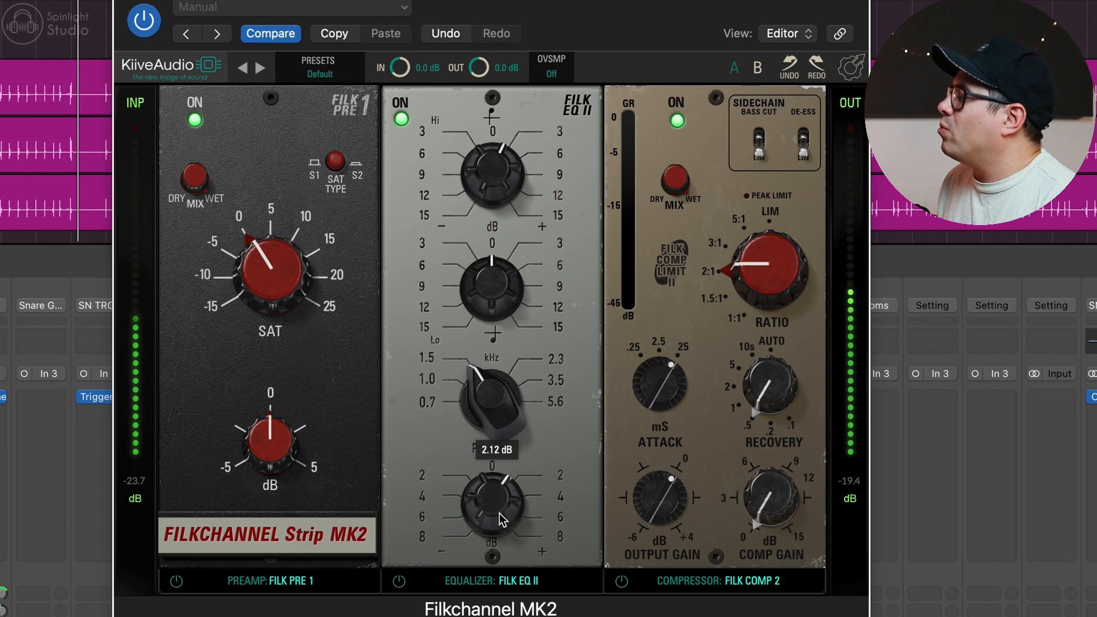
{"action": "key", "text": "space"}
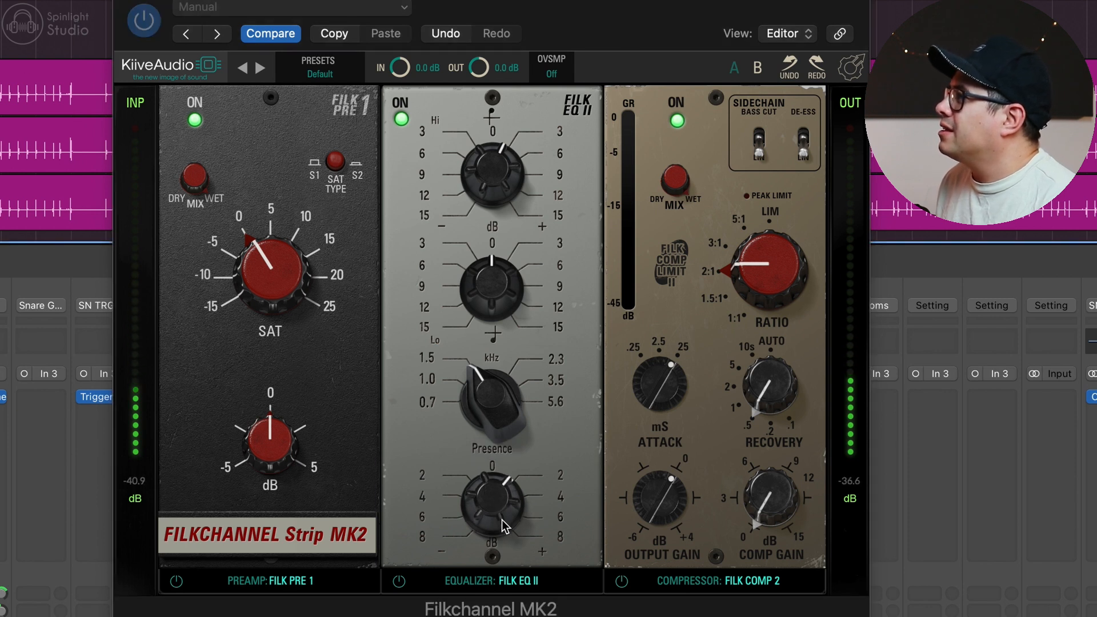
- Raise the Filk EQ II high band to about 6 dB and increase the Filk Pre 1 saturation slightly
{"action": "left_click_drag", "start_coordinate": [507, 469], "coordinate": [505, 511]}
{"action": "mouse_move", "coordinate": [520, 182]}
{"action": "left_mouse_down"}
{"action": "mouse_move", "coordinate": [522, 153]}
{"action": "mouse_move", "coordinate": [518, 173]}
{"action": "left_mouse_up"}
{"action": "mouse_move", "coordinate": [289, 302]}
{"action": "left_mouse_down"}
{"action": "mouse_move", "coordinate": [286, 226]}
{"action": "mouse_move", "coordinate": [280, 287]}
{"action": "left_mouse_up"}
- Set the Filk Comp 2 recovery to .2 and comp gain to about 7 dB, and lower its output gain
{"action": "left_click_drag", "start_coordinate": [771, 487], "coordinate": [771, 446]}
{"action": "left_click_drag", "start_coordinate": [781, 502], "coordinate": [782, 501]}
{"action": "left_click_drag", "start_coordinate": [664, 375], "coordinate": [661, 430]}
{"action": "left_click_drag", "start_coordinate": [655, 478], "coordinate": [690, 455]}
{"action": "left_click_drag", "start_coordinate": [656, 506], "coordinate": [652, 560]}
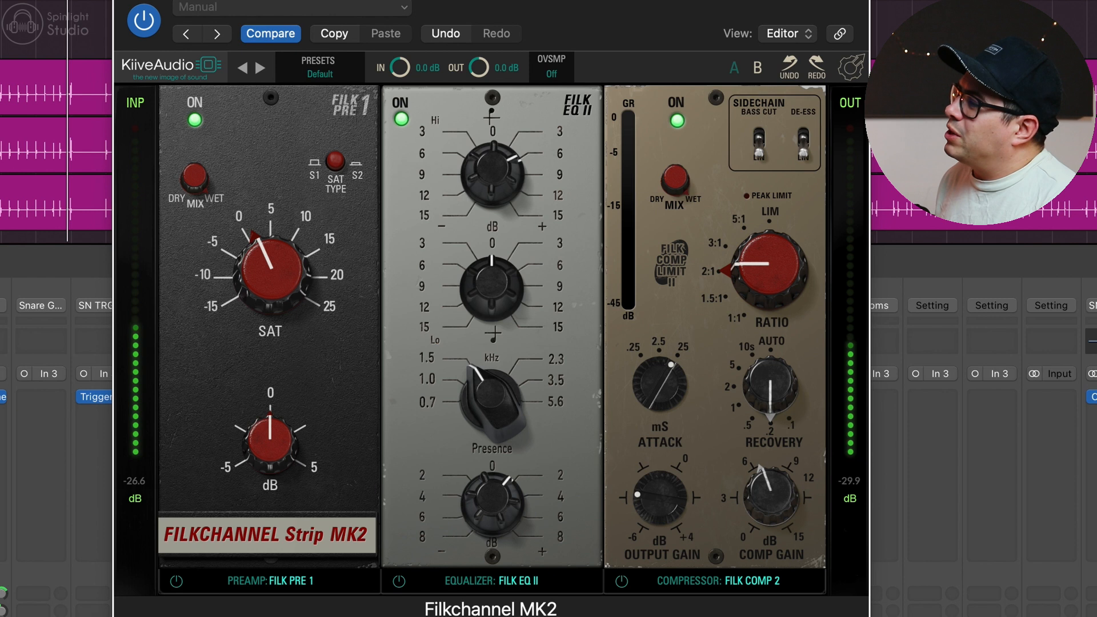
- Play the drums and compare the sound with the Filkchannel MK2 bypassed and enabled
{"action": "left_click", "coordinate": [41, 227]}
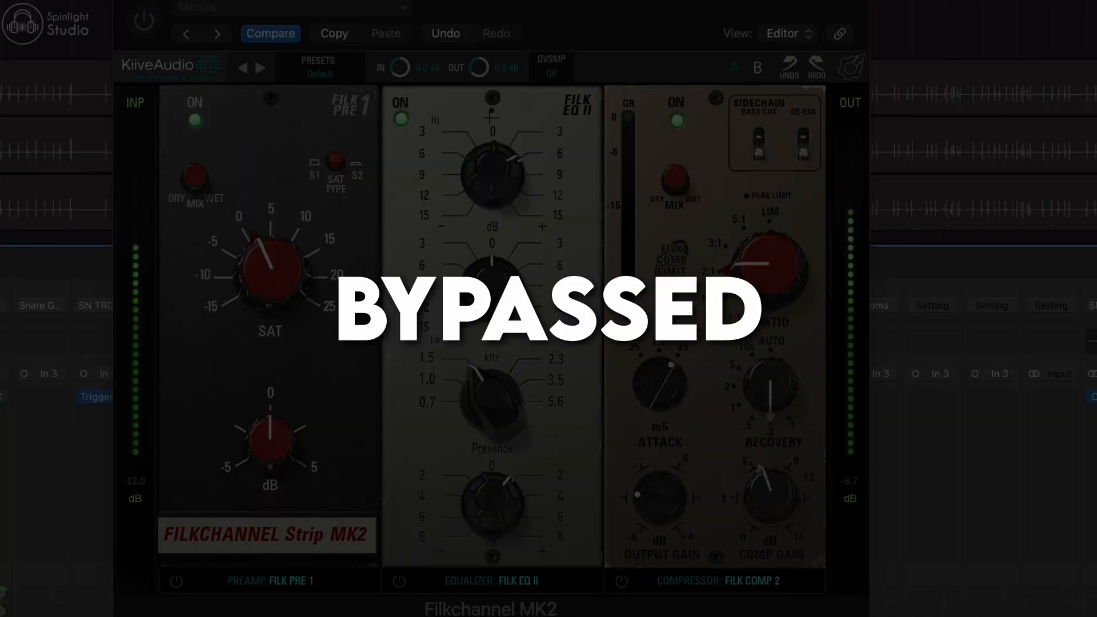
{"action": "left_click", "coordinate": [144, 21]}
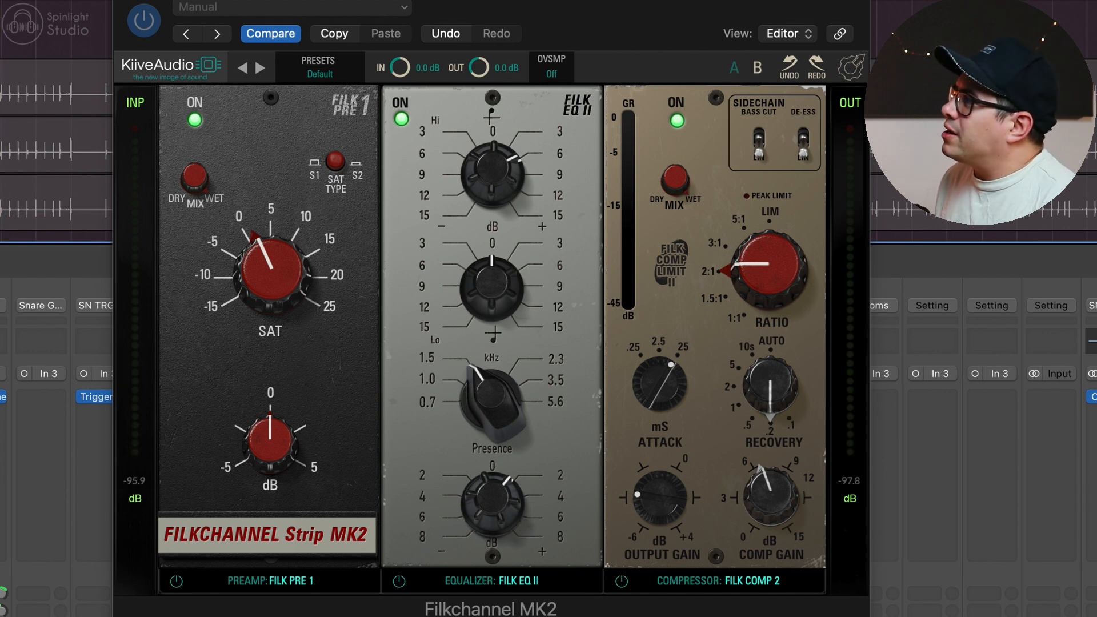
- Switch the Filkchannel equalizer module to Filk EQ I and boost its high band by about 8 dB near 8.5 kHz
{"action": "left_click", "coordinate": [539, 580]}
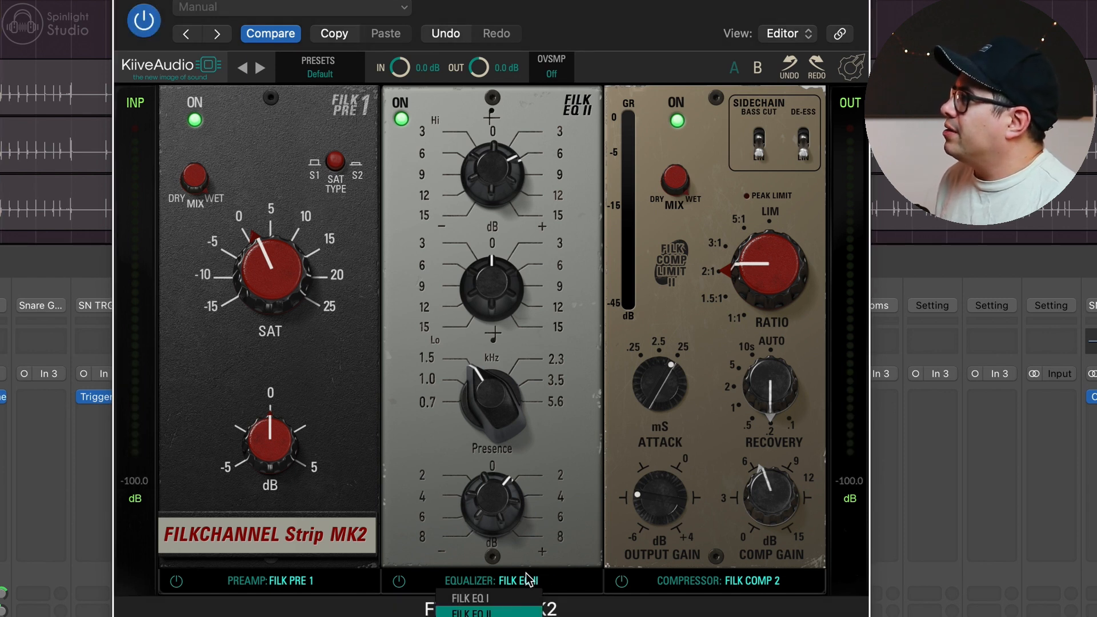
{"action": "left_click", "coordinate": [503, 599]}
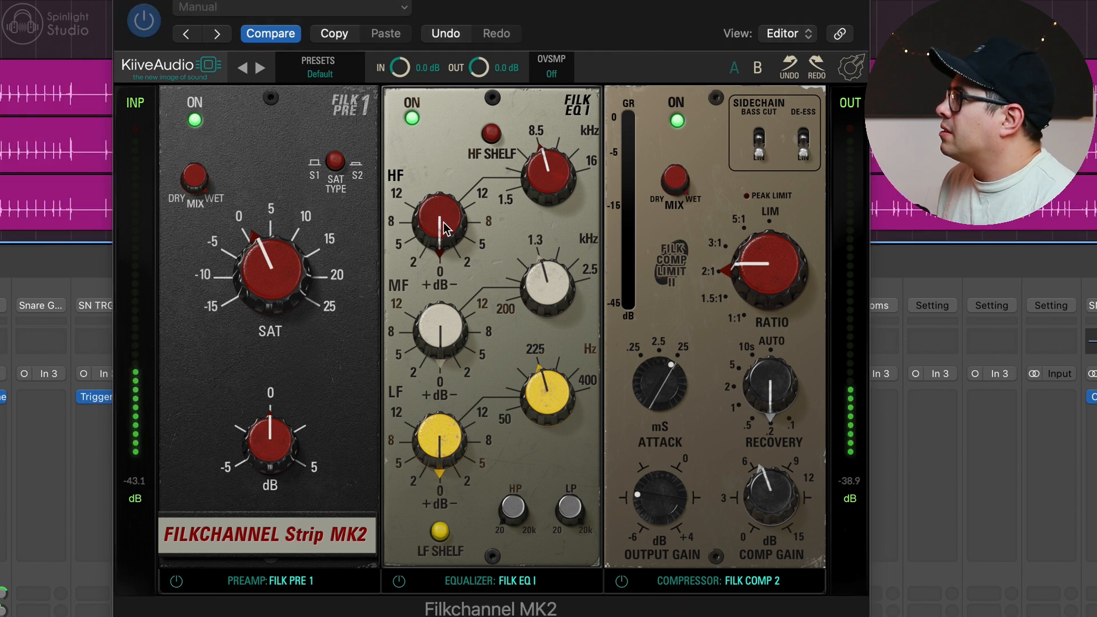
{"action": "left_click_drag", "start_coordinate": [440, 220], "coordinate": [451, 177]}
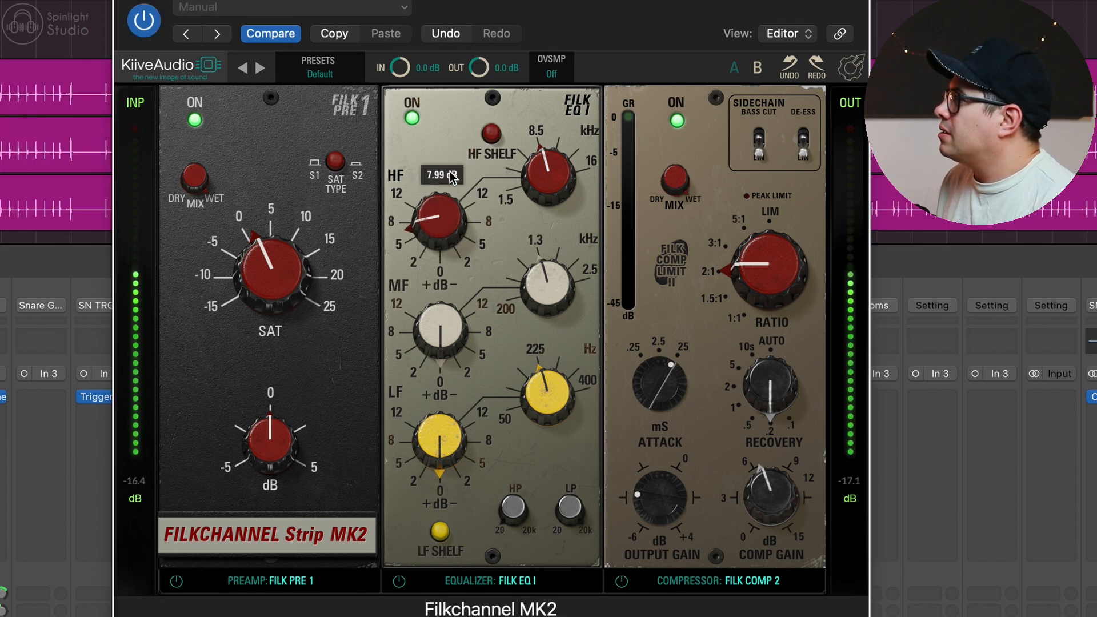
{"action": "left_click", "coordinate": [492, 134]}
{"action": "left_click_drag", "start_coordinate": [443, 217], "coordinate": [443, 193]}
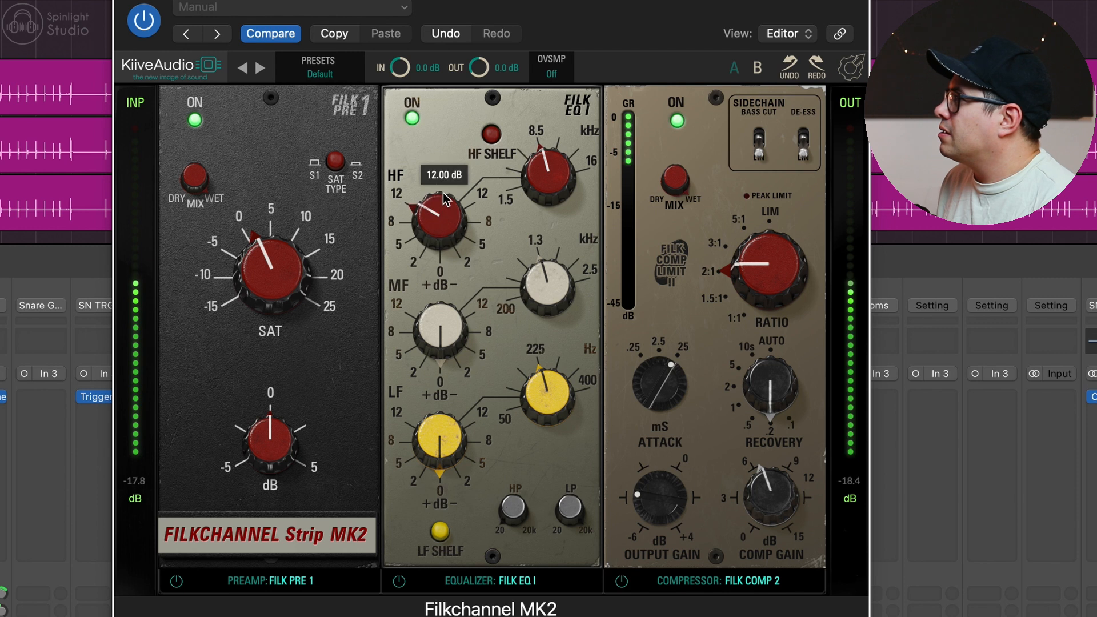
{"action": "mouse_move", "coordinate": [556, 169]}
{"action": "left_mouse_down"}
{"action": "mouse_move", "coordinate": [558, 181]}
{"action": "mouse_move", "coordinate": [558, 172]}
{"action": "left_mouse_up"}
{"action": "left_click_drag", "start_coordinate": [444, 216], "coordinate": [446, 232]}
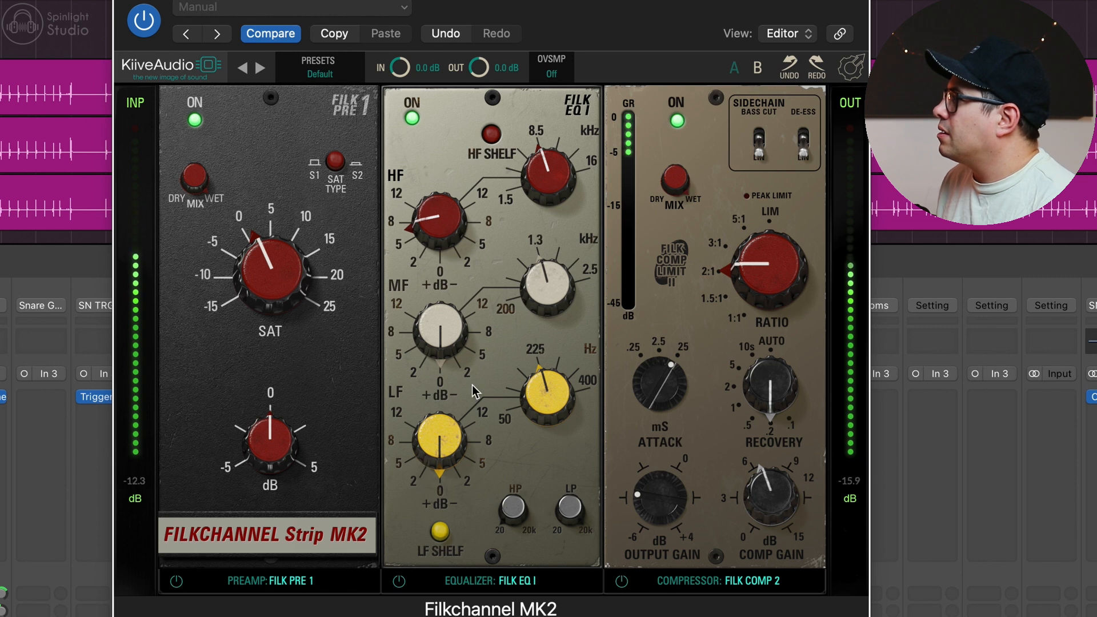
- Lower the Filk EQ I mid-band frequency and cut that band by 3.95 dB
{"action": "left_click_drag", "start_coordinate": [541, 293], "coordinate": [537, 332]}
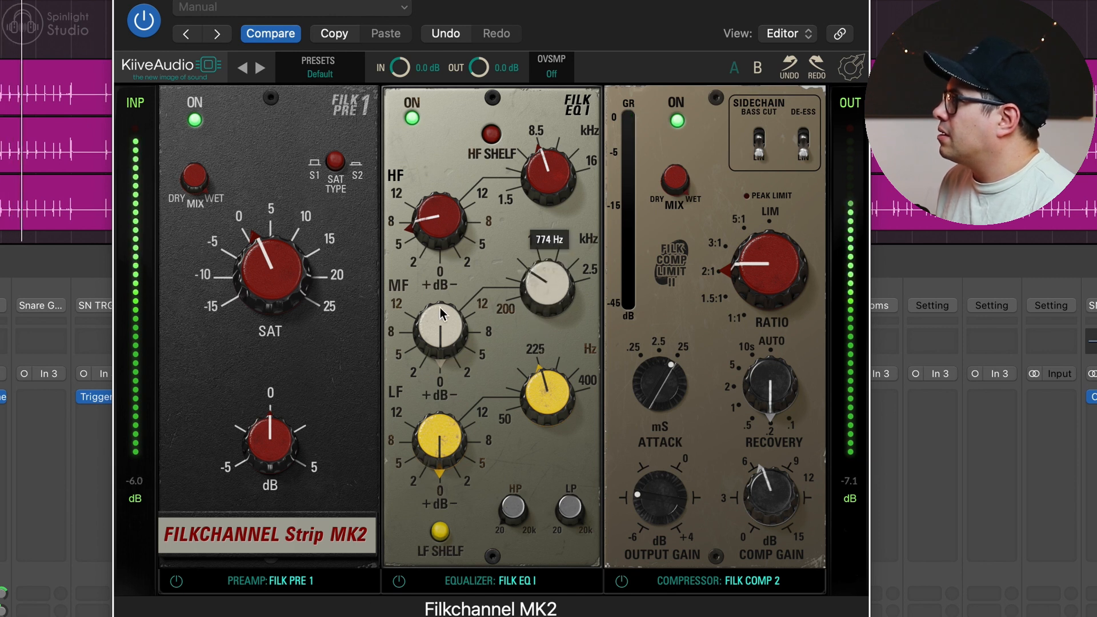
{"action": "left_click_drag", "start_coordinate": [442, 327], "coordinate": [445, 293]}
{"action": "left_click_drag", "start_coordinate": [533, 274], "coordinate": [526, 308]}
{"action": "left_click_drag", "start_coordinate": [440, 327], "coordinate": [440, 354]}
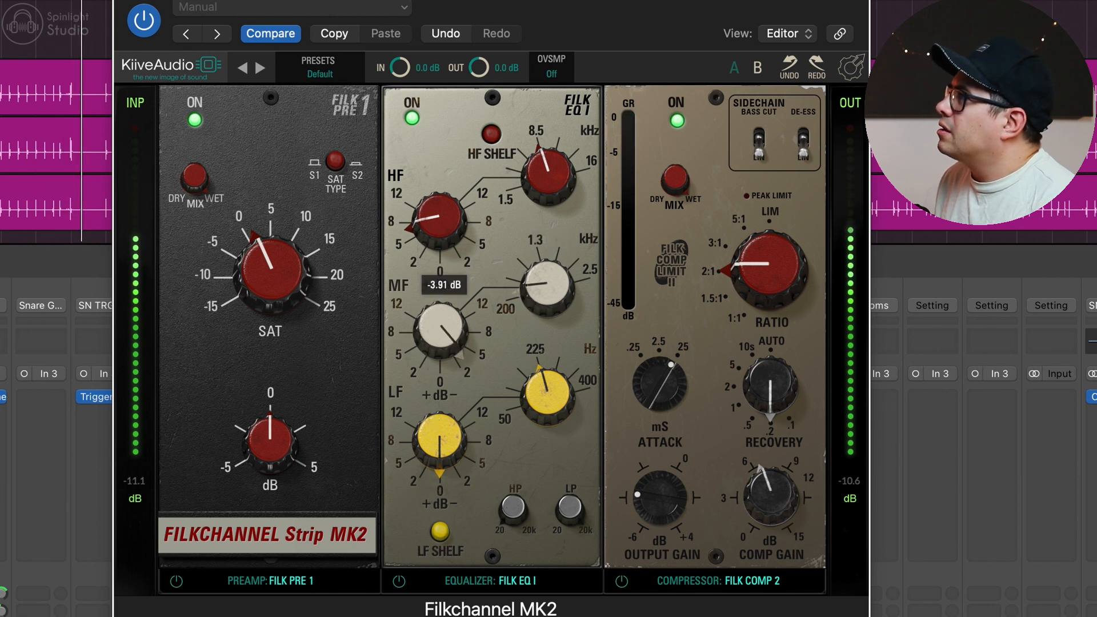
{"action": "left_click_drag", "start_coordinate": [457, 331], "coordinate": [454, 327]}
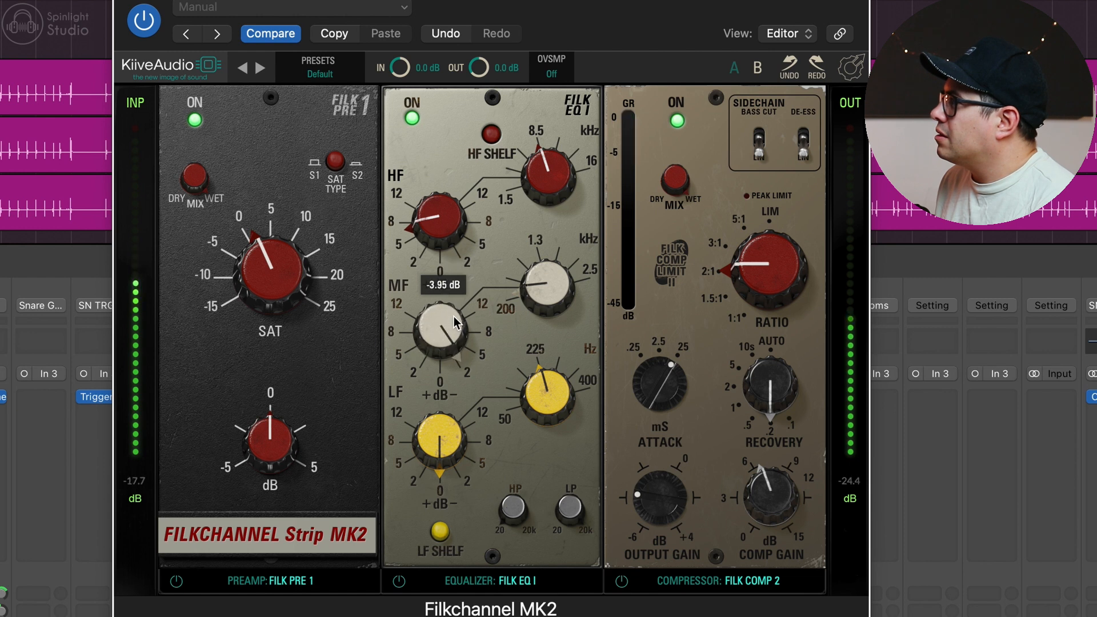
- Boost the Filk EQ I low band by about 2 dB at 207 Hz and raise the high band slightly
{"action": "left_click_drag", "start_coordinate": [442, 453], "coordinate": [442, 445]}
{"action": "left_click_drag", "start_coordinate": [562, 406], "coordinate": [562, 411]}
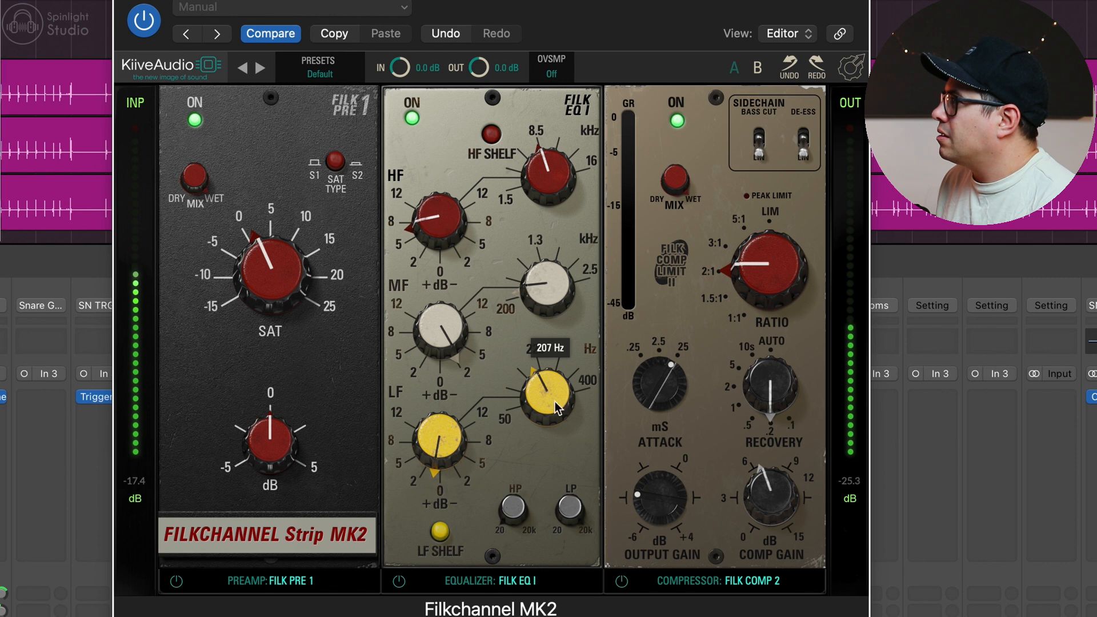
{"action": "left_click_drag", "start_coordinate": [441, 231], "coordinate": [441, 230]}
{"action": "left_click_drag", "start_coordinate": [436, 438], "coordinate": [435, 429]}
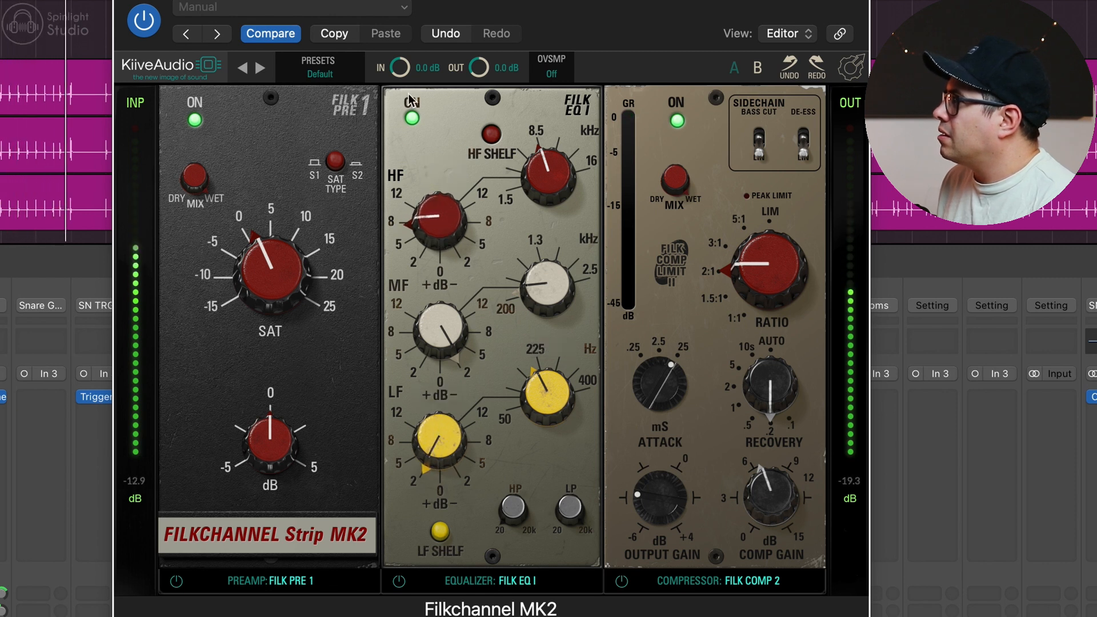
- Set the Filk Comp 2 compression ratio to 5:1
{"action": "left_click", "coordinate": [445, 2]}
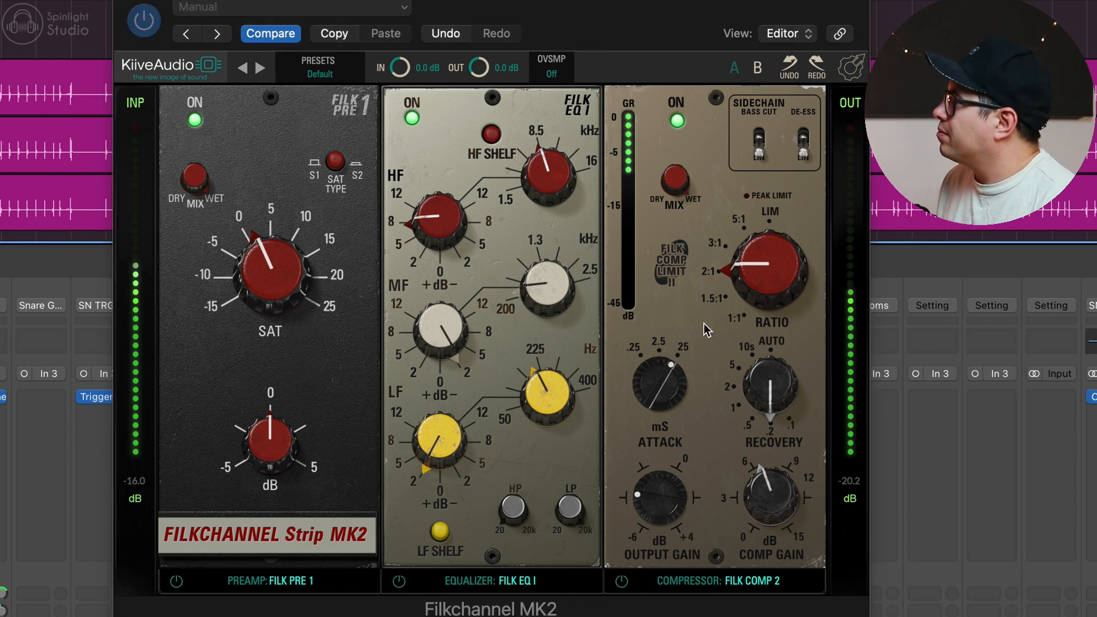
{"action": "left_click_drag", "start_coordinate": [753, 263], "coordinate": [766, 242]}
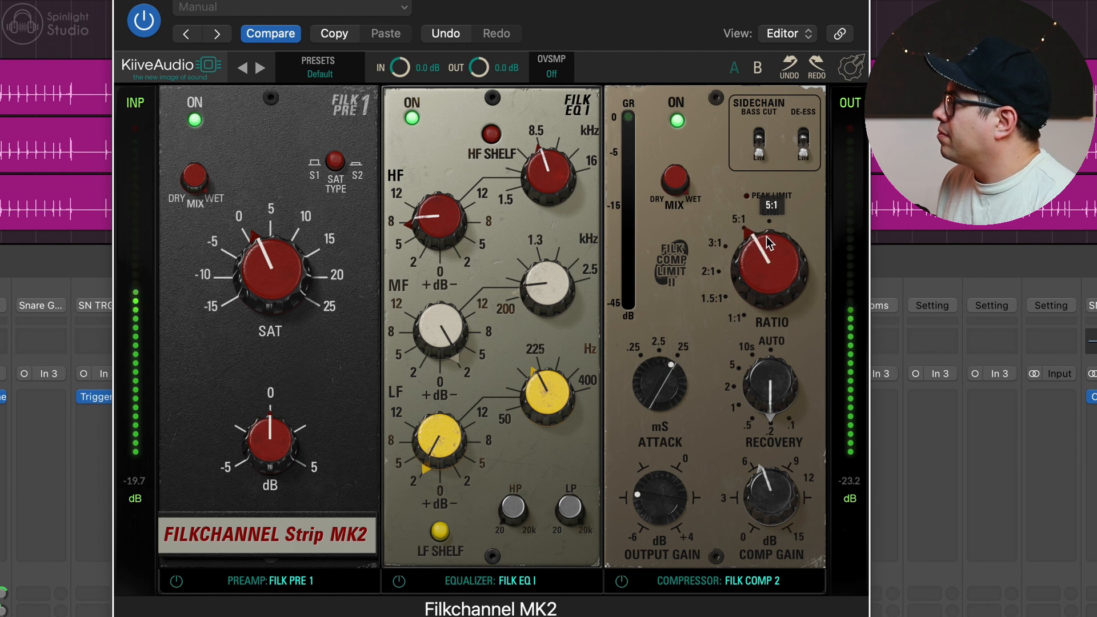
- Switch the compressor module to Filk Comp 1, slightly raise its input gain and set its output gain to about 5 dB
{"action": "left_click", "coordinate": [752, 581]}
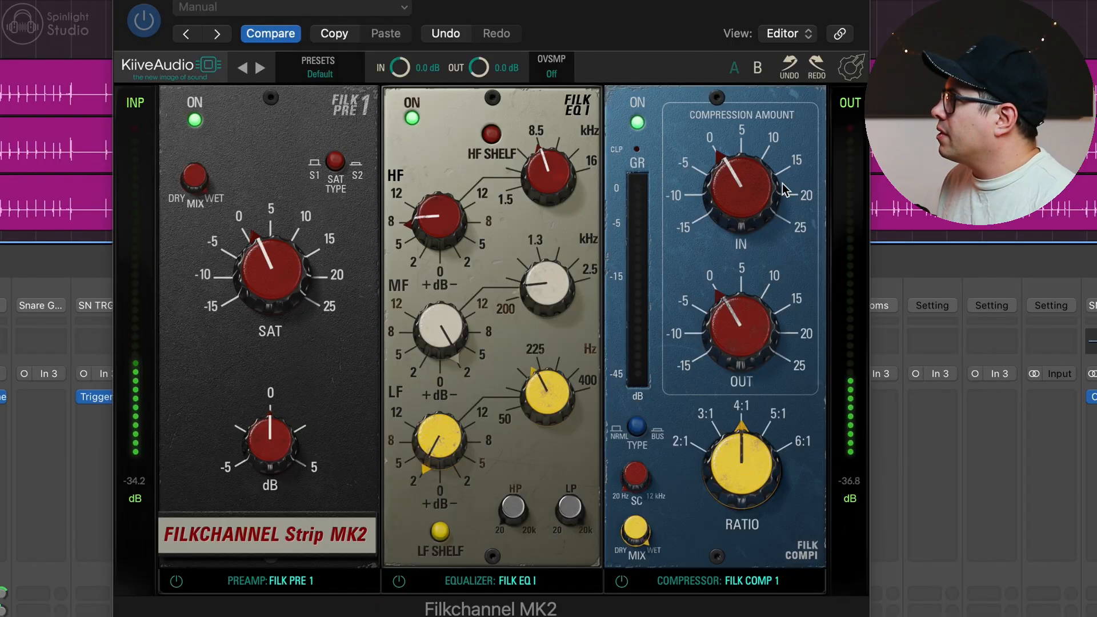
{"action": "left_click_drag", "start_coordinate": [745, 204], "coordinate": [748, 354]}
{"action": "scroll", "coordinate": [749, 337], "scroll_direction": "up", "scroll_amount": 5}
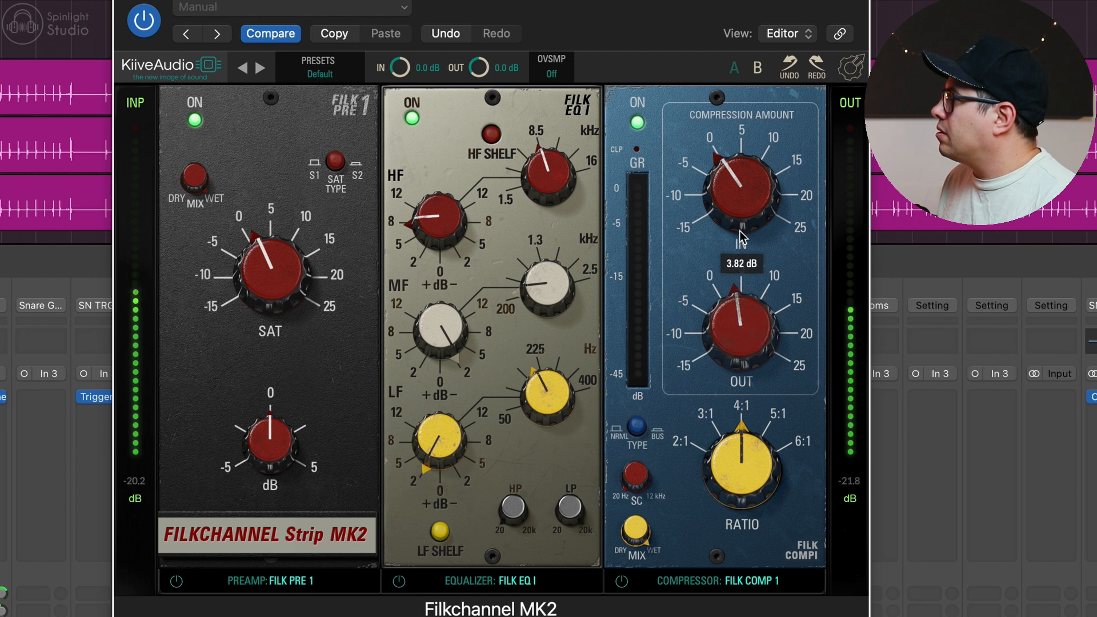
{"action": "scroll", "coordinate": [740, 221], "scroll_direction": "up", "scroll_amount": 4}
{"action": "scroll", "coordinate": [740, 222], "scroll_direction": "down", "scroll_amount": 4}
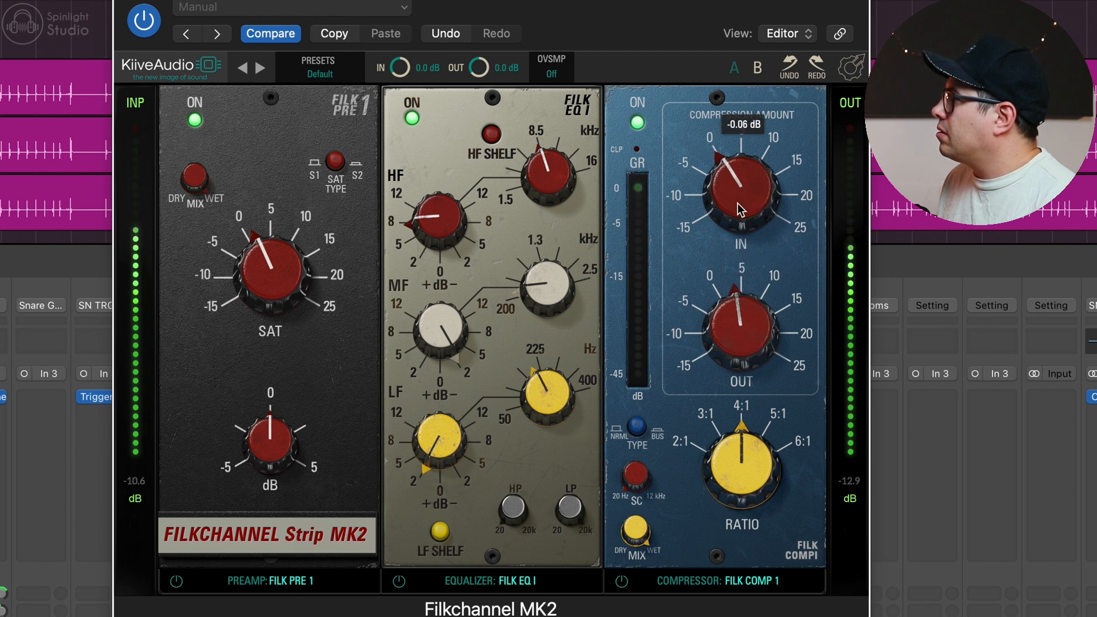
{"action": "scroll", "coordinate": [737, 194], "scroll_direction": "up", "scroll_amount": 3}
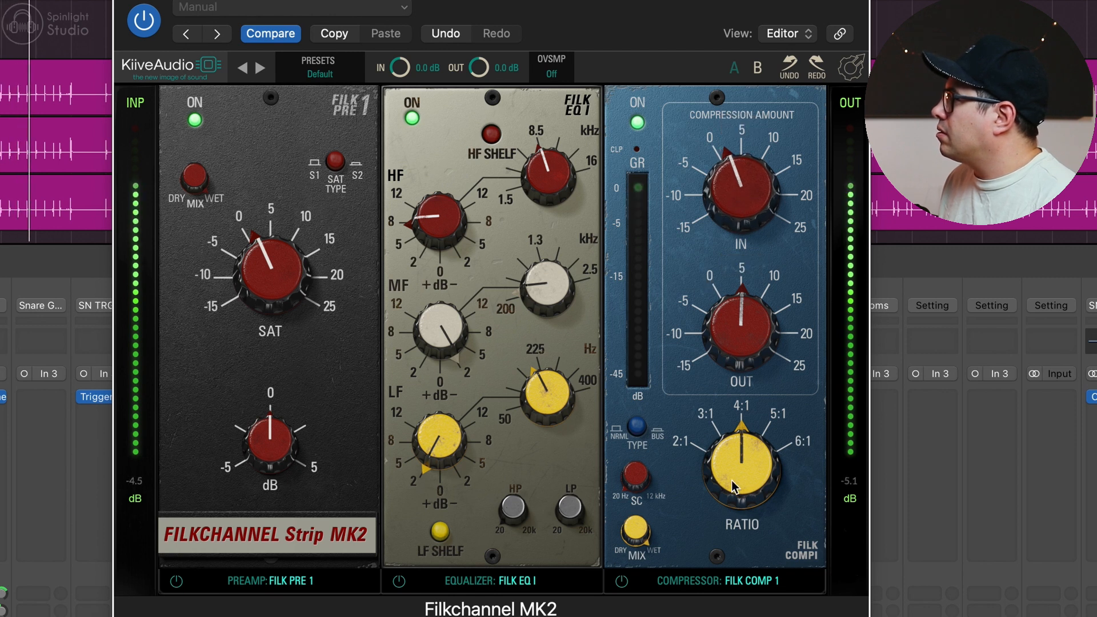
- Compare the snare with the Filkchannel MK2 bypassed and active
{"action": "left_click", "coordinate": [151, 25]}
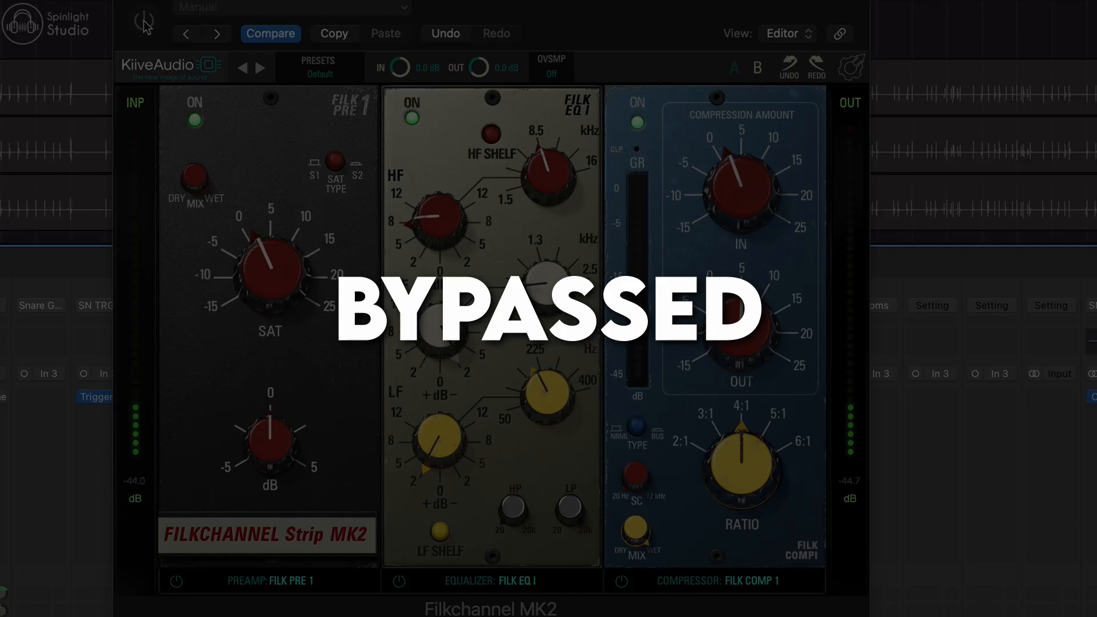
{"action": "left_click", "coordinate": [144, 22]}
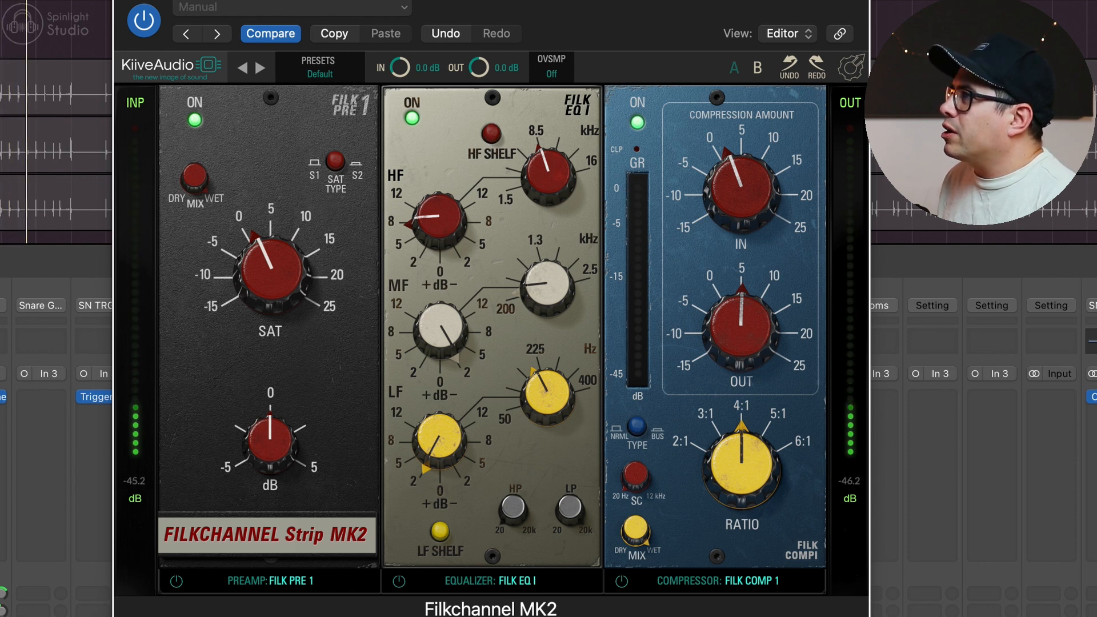
- Unsolo the snare and readjust the Filk EQ I high-band gain against the full mix
{"action": "key", "text": "s"}
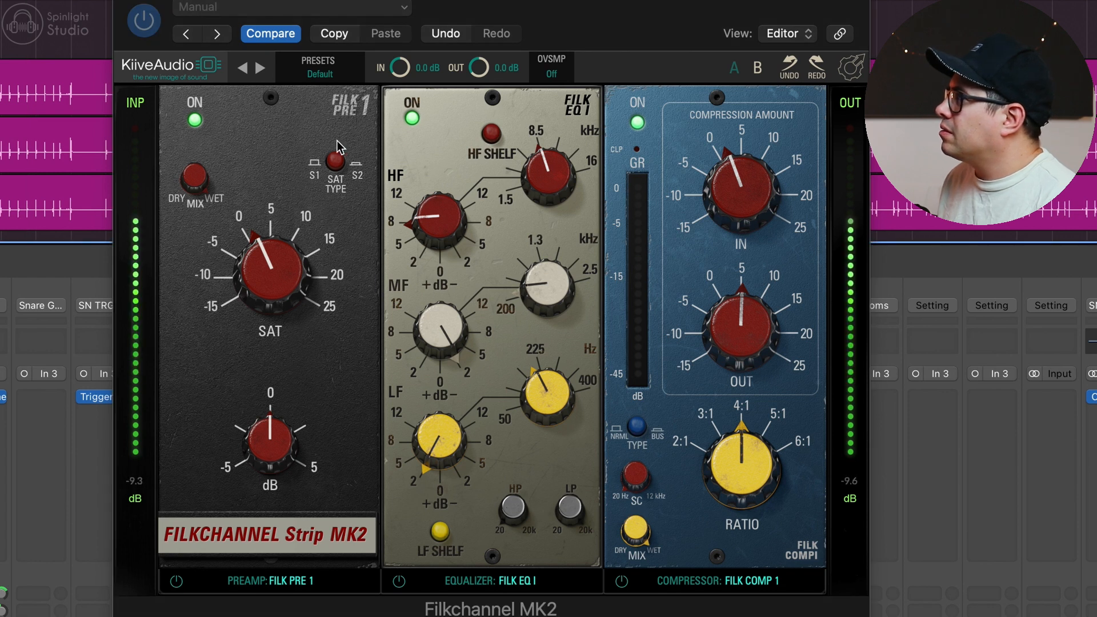
{"action": "left_click", "coordinate": [453, 229]}
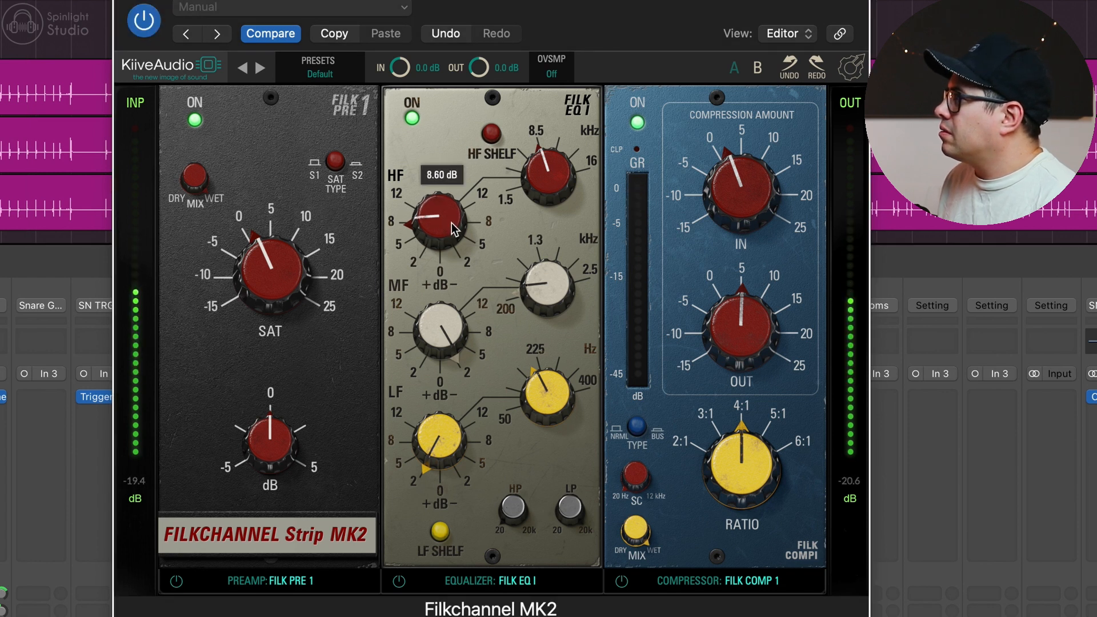
{"action": "left_click_drag", "start_coordinate": [452, 225], "coordinate": [448, 228]}
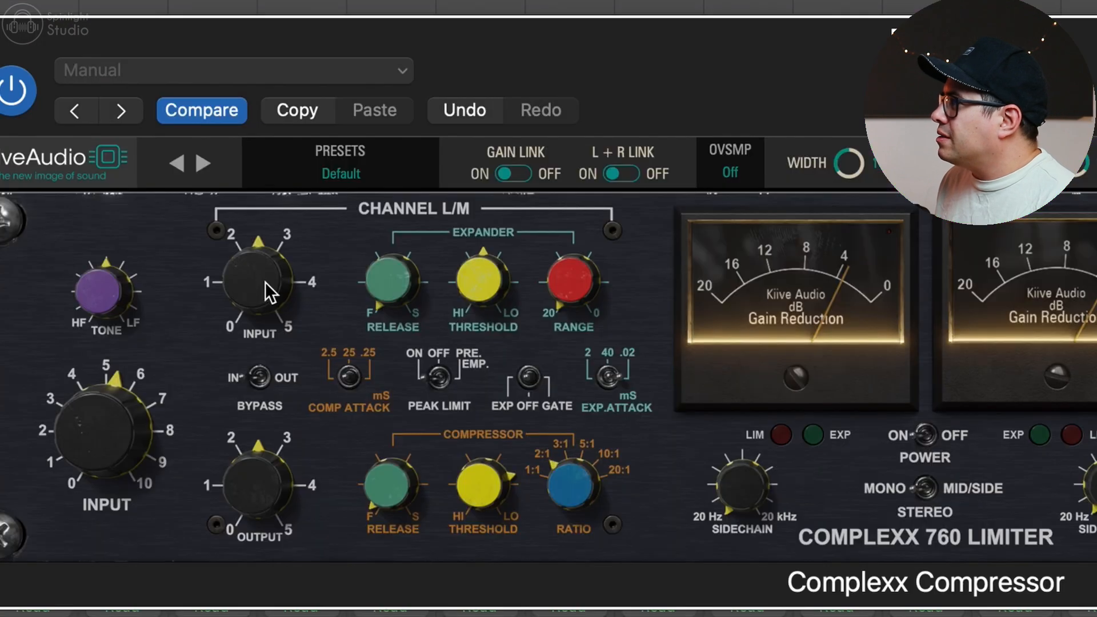
- On the drum bus Complexx Compressor, lower the linked channel input to about 1.8 and adjust the sidechain filter
{"action": "left_click_drag", "start_coordinate": [136, 468], "coordinate": [133, 485]}
{"action": "mouse_move", "coordinate": [262, 306]}
{"action": "left_mouse_down"}
{"action": "mouse_move", "coordinate": [250, 354]}
{"action": "mouse_move", "coordinate": [262, 316]}
{"action": "left_mouse_up"}
{"action": "left_click_drag", "start_coordinate": [68, 437], "coordinate": [66, 438]}
{"action": "left_click_drag", "start_coordinate": [737, 485], "coordinate": [736, 466]}
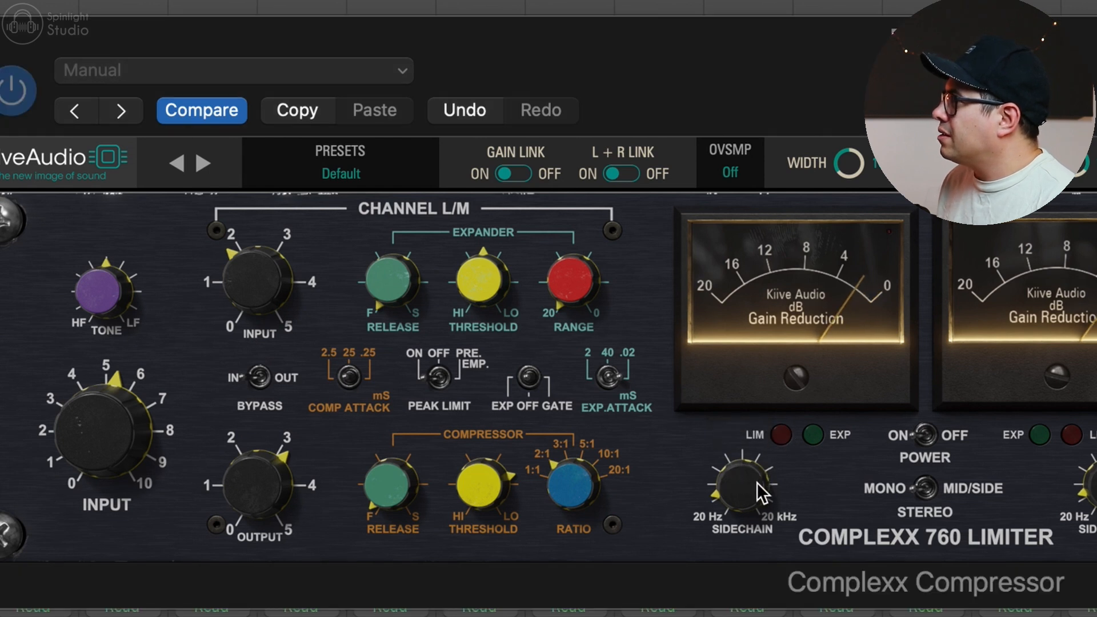
{"action": "left_click_drag", "start_coordinate": [756, 484], "coordinate": [755, 485]}
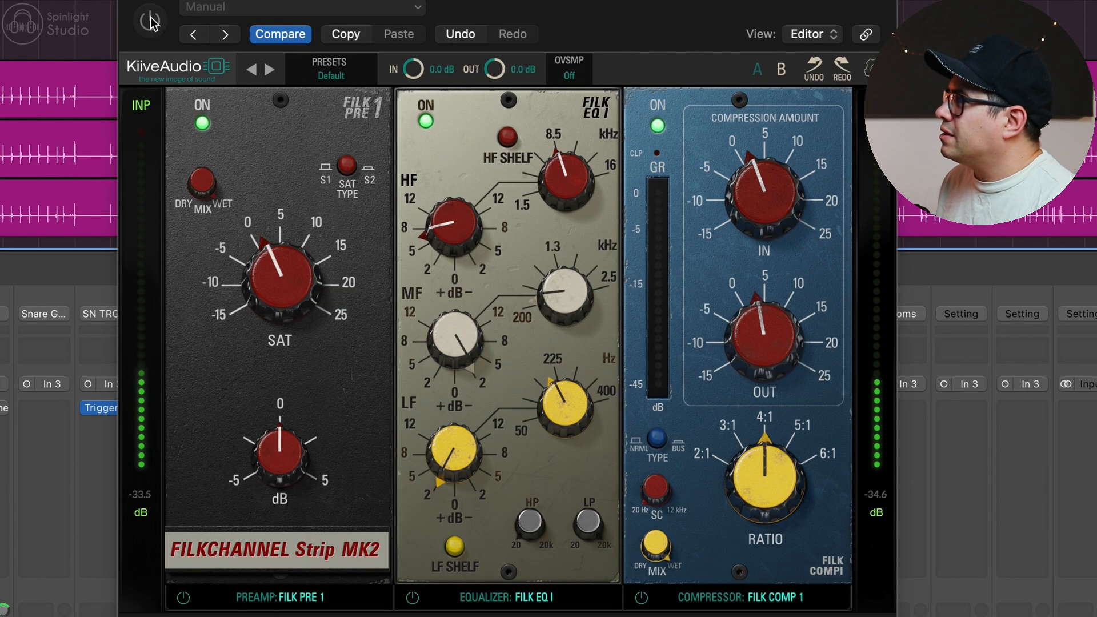
- Reactivate the Filkchannel MK2 and set its EQ high-band boost to 9.93 dB with a deeper mid-band cut
{"action": "left_click", "coordinate": [150, 23]}
{"action": "mouse_move", "coordinate": [477, 226]}
{"action": "left_mouse_down"}
{"action": "mouse_move", "coordinate": [478, 216]}
{"action": "mouse_move", "coordinate": [477, 225]}
{"action": "left_mouse_up"}
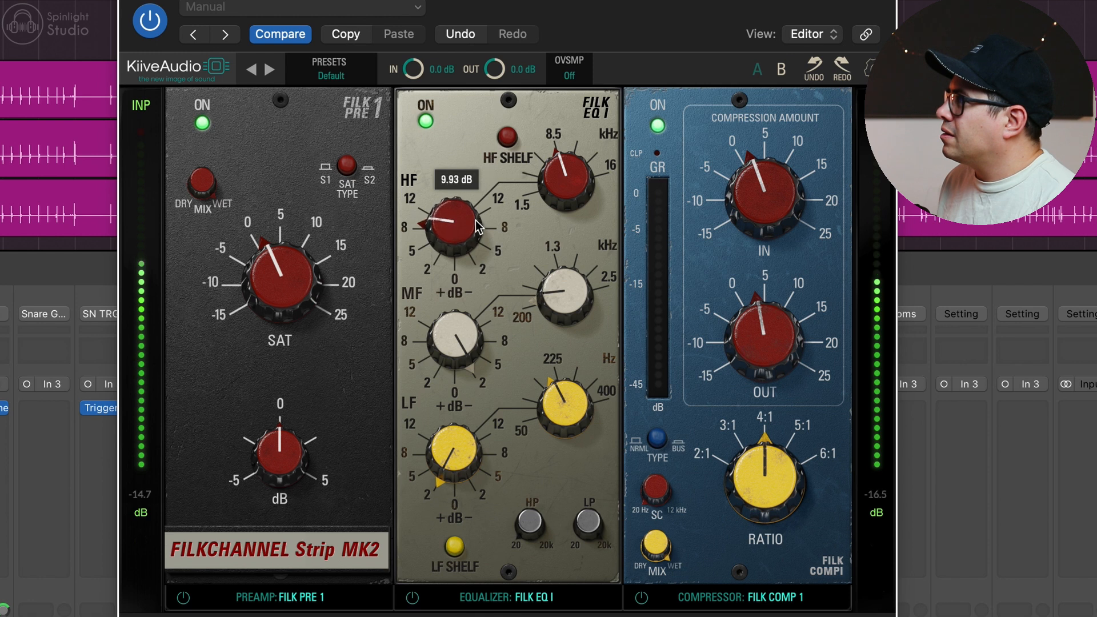
{"action": "left_click_drag", "start_coordinate": [466, 342], "coordinate": [468, 385]}
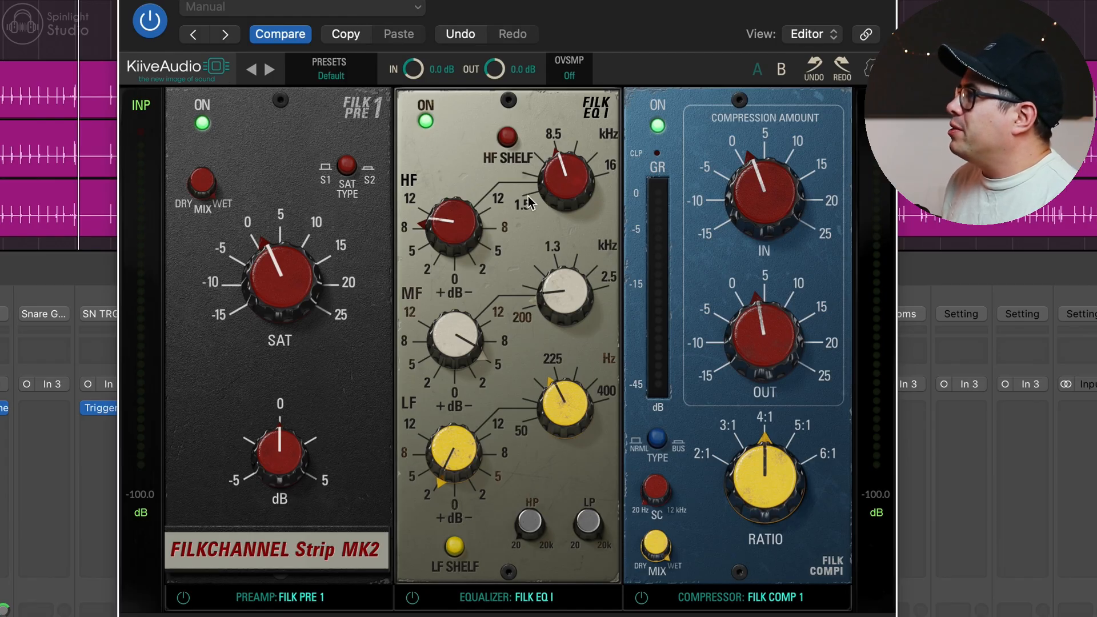
- Check the gain and frequency settings of the high, mid and low bands on Filk EQ I
{"action": "mouse_move", "coordinate": [452, 227]}
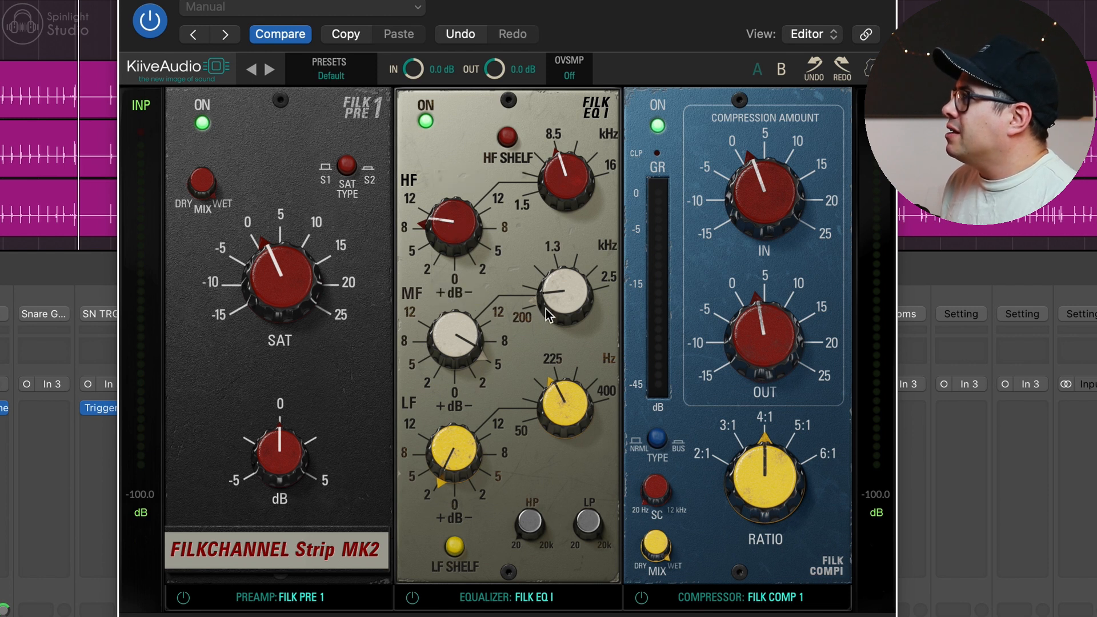
{"action": "mouse_move", "coordinate": [557, 299]}
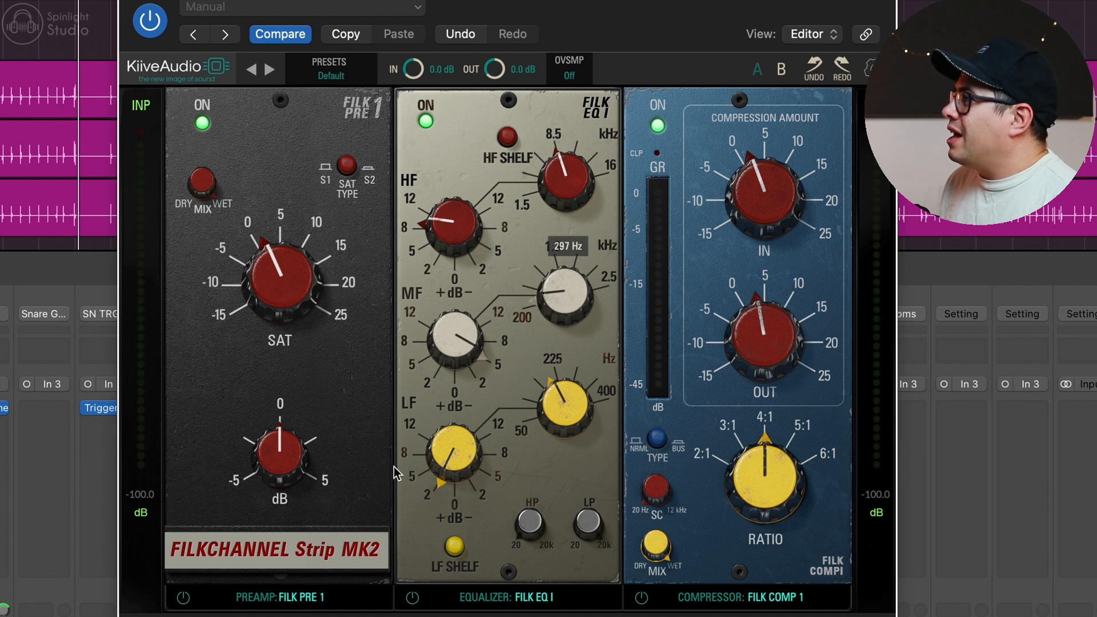
{"action": "mouse_move", "coordinate": [461, 466]}
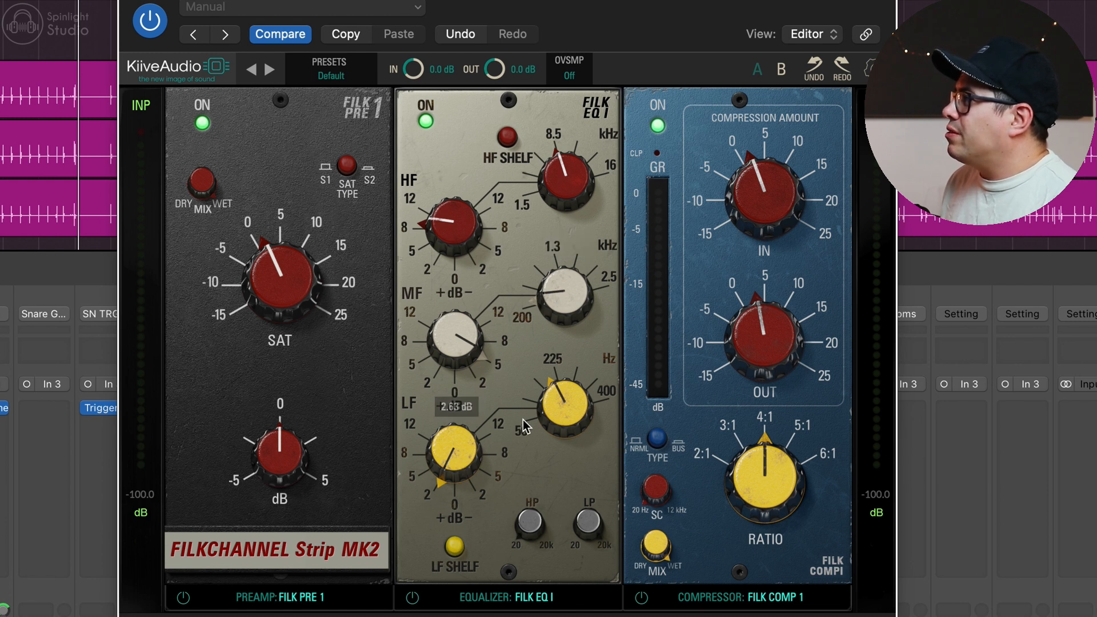
{"action": "mouse_move", "coordinate": [563, 407]}
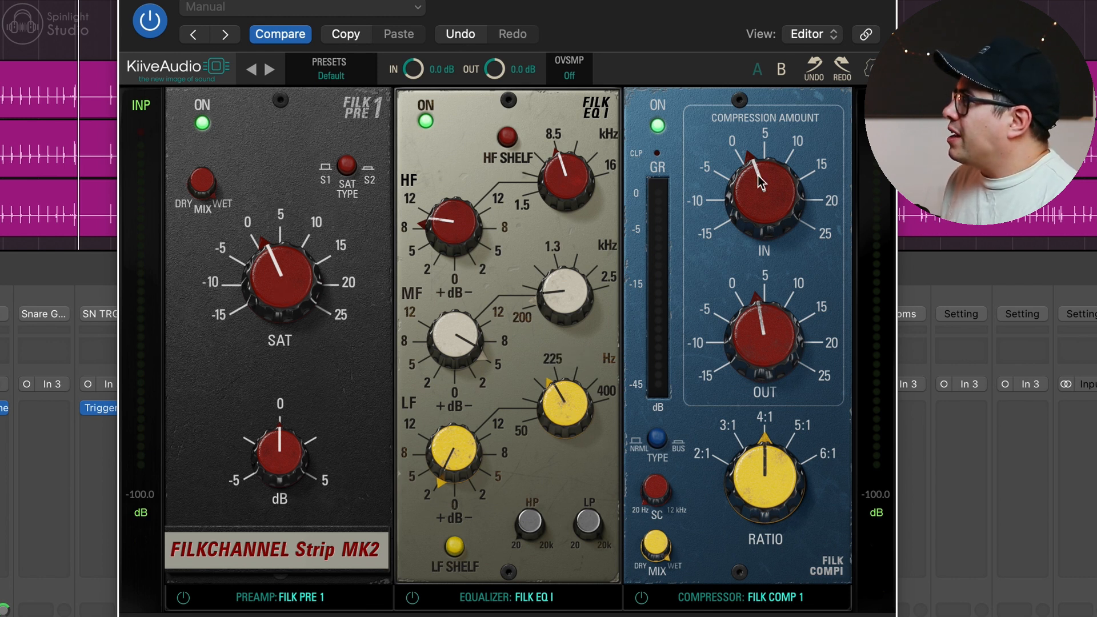
- Solo the snare for playback and close the Filkchannel MK2 window
{"action": "left_click", "coordinate": [78, 3]}
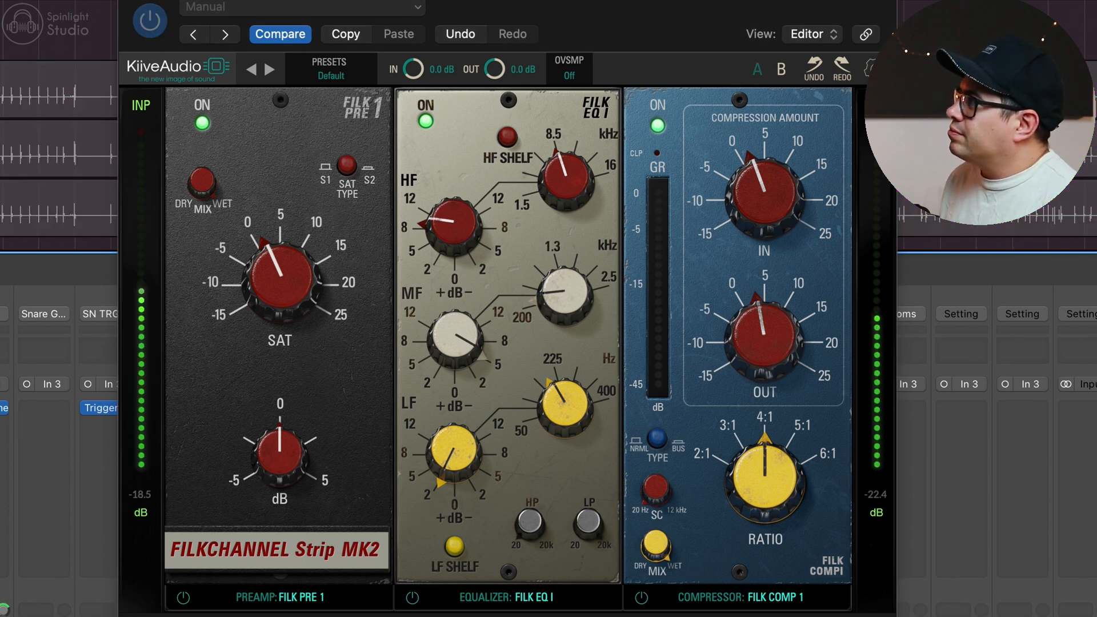
{"action": "key", "text": "ctrl+s"}
{"action": "key", "text": "super+w"}
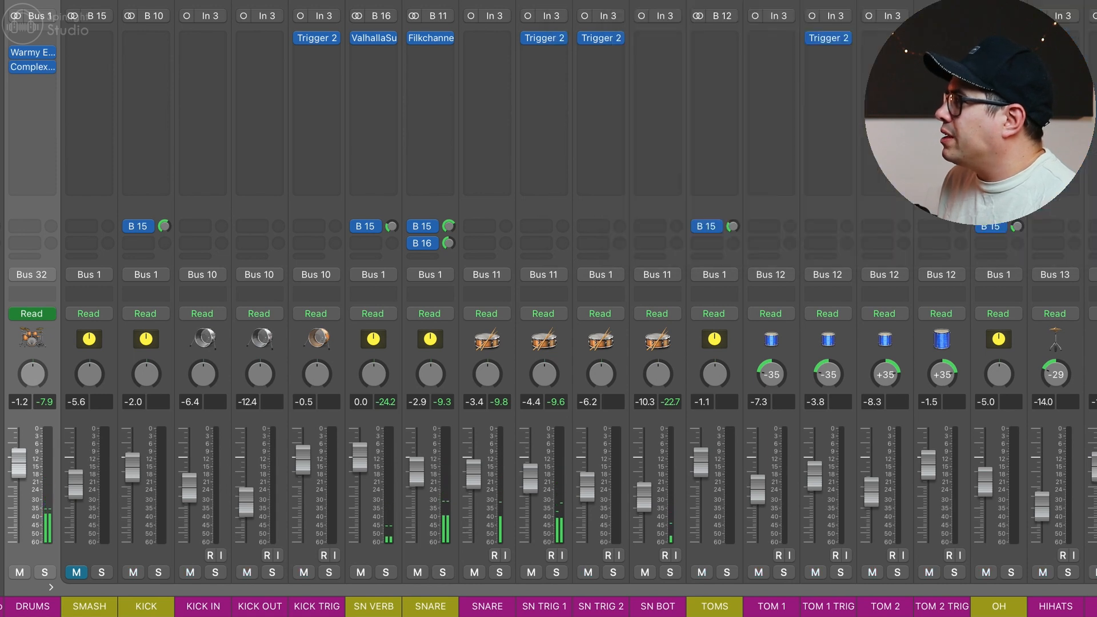
- Insert the Complexx Compressor on the first plug-in slot of the SNARE track beside the snare bus
{"action": "left_click", "coordinate": [485, 39]}
{"action": "mouse_move", "coordinate": [521, 121]}
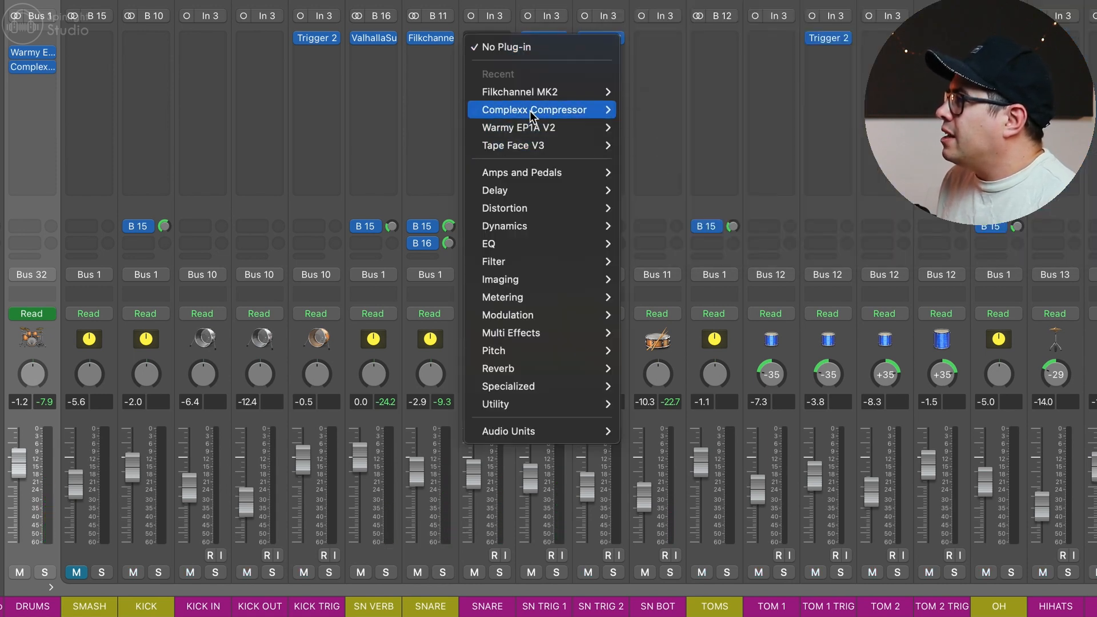
{"action": "left_click", "coordinate": [570, 111]}
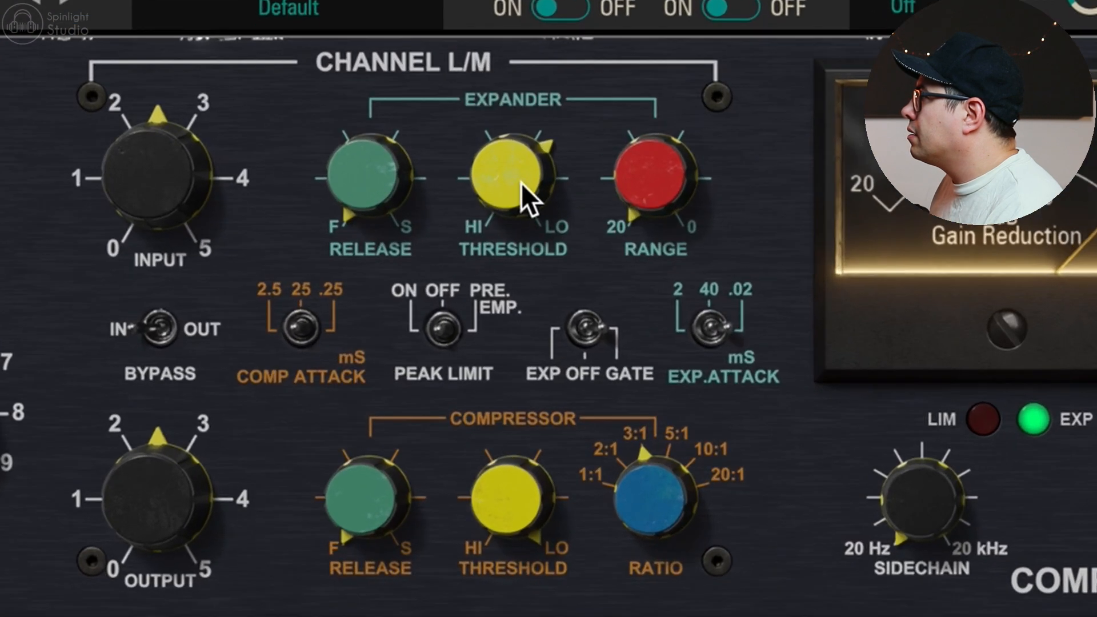
- Set the snare Complexx expander threshold to -4.48 and ease its range off the 20 setting
{"action": "left_click_drag", "start_coordinate": [344, 280], "coordinate": [340, 366]}
{"action": "left_click_drag", "start_coordinate": [509, 375], "coordinate": [599, 190]}
{"action": "mouse_move", "coordinate": [657, 137]}
{"action": "left_mouse_down"}
{"action": "mouse_move", "coordinate": [682, 74]}
{"action": "mouse_move", "coordinate": [674, 125]}
{"action": "left_mouse_up"}
{"action": "mouse_move", "coordinate": [490, 166]}
{"action": "left_mouse_down"}
{"action": "mouse_move", "coordinate": [503, 130]}
{"action": "mouse_move", "coordinate": [495, 177]}
{"action": "left_mouse_up"}
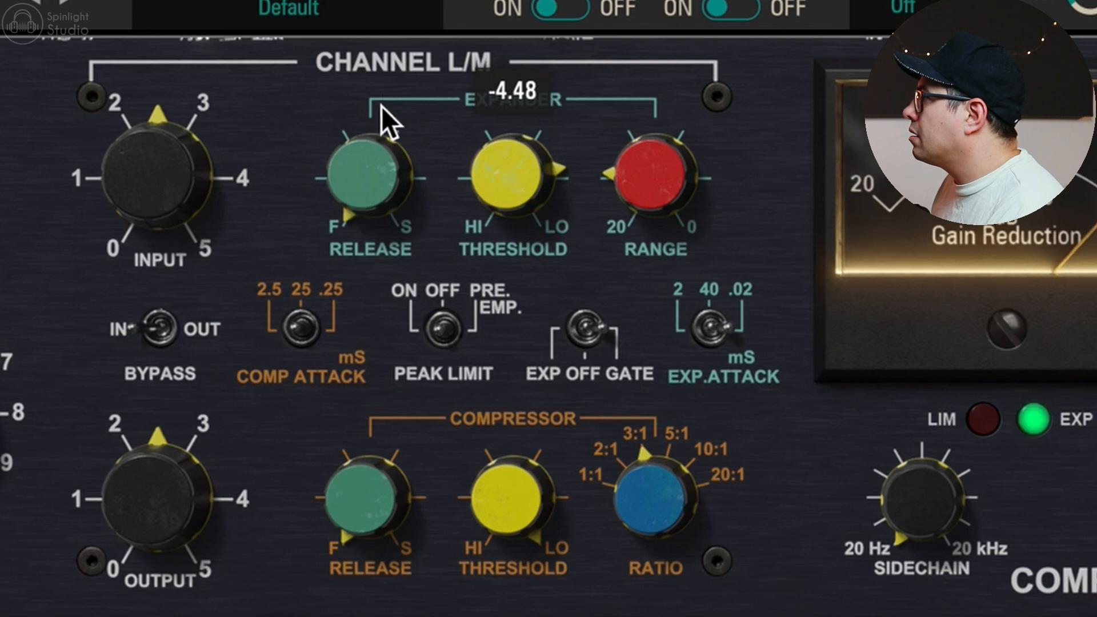
{"action": "left_click_drag", "start_coordinate": [379, 140], "coordinate": [387, 94]}
{"action": "left_click_drag", "start_coordinate": [412, 48], "coordinate": [361, 396]}
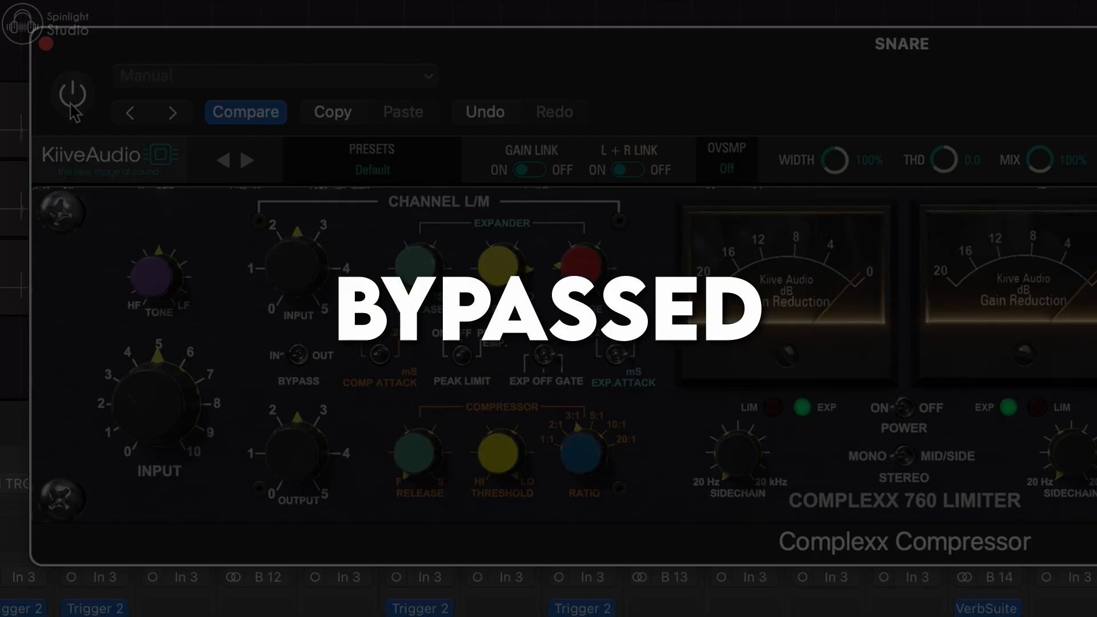
- Compare the snare with the Complexx Compressor bypassed and active
{"action": "left_click", "coordinate": [71, 104]}
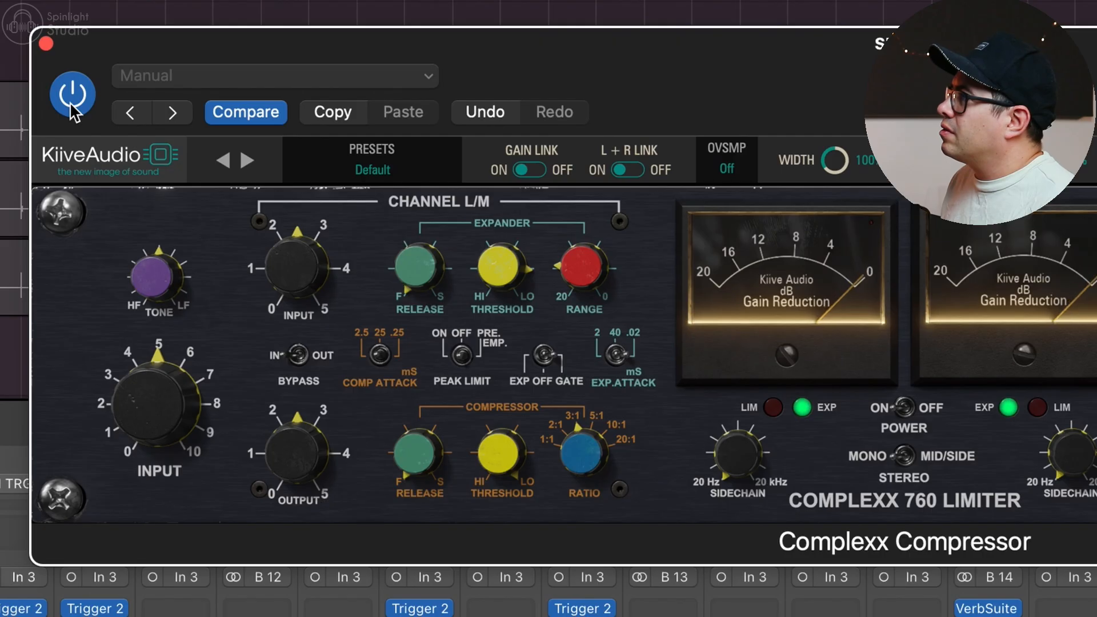
{"action": "left_click", "coordinate": [70, 103]}
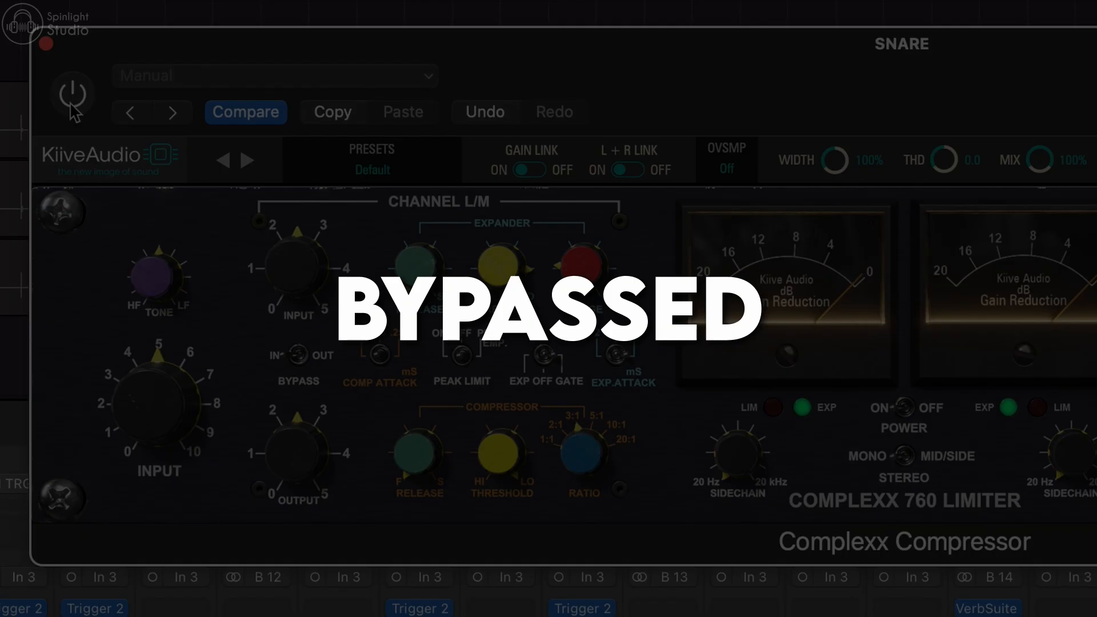
{"action": "left_click", "coordinate": [72, 103]}
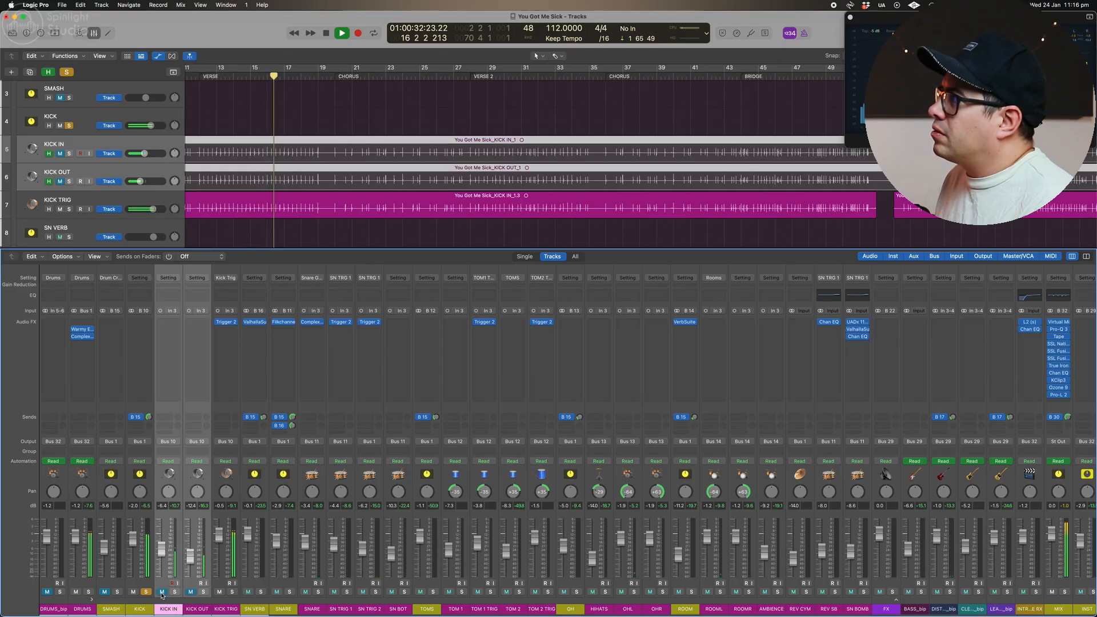
- Toggle the mute of the kick mic tracks, lower the kick Complexx expander threshold and set its release to 11.29 ms
{"action": "left_click", "coordinate": [162, 593]}
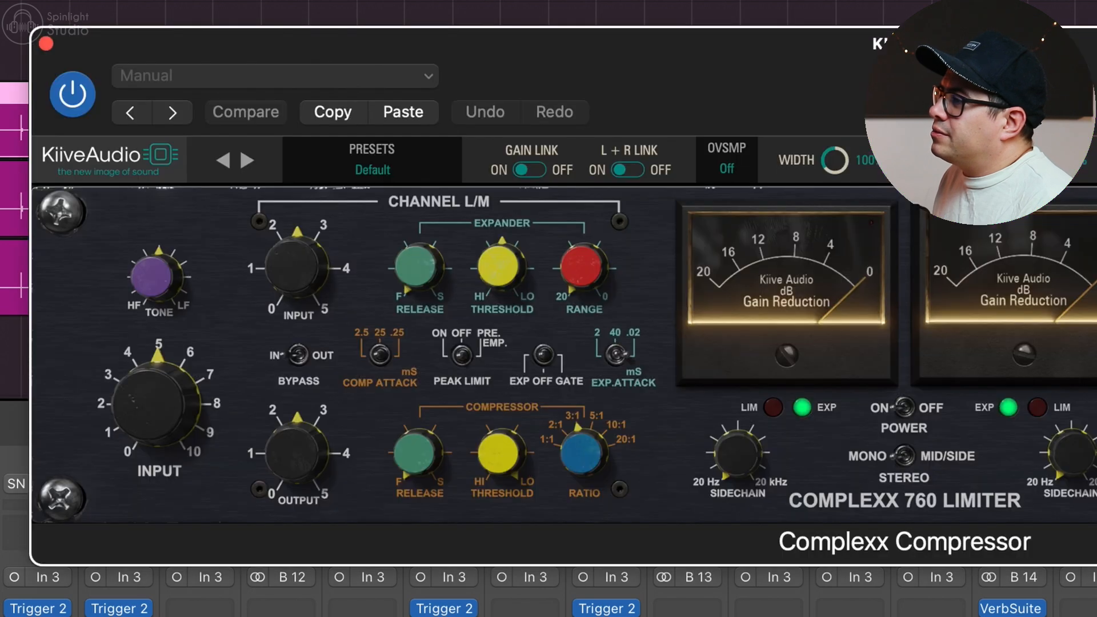
{"action": "left_click_drag", "start_coordinate": [498, 268], "coordinate": [508, 233]}
{"action": "left_click_drag", "start_coordinate": [422, 268], "coordinate": [421, 269]}
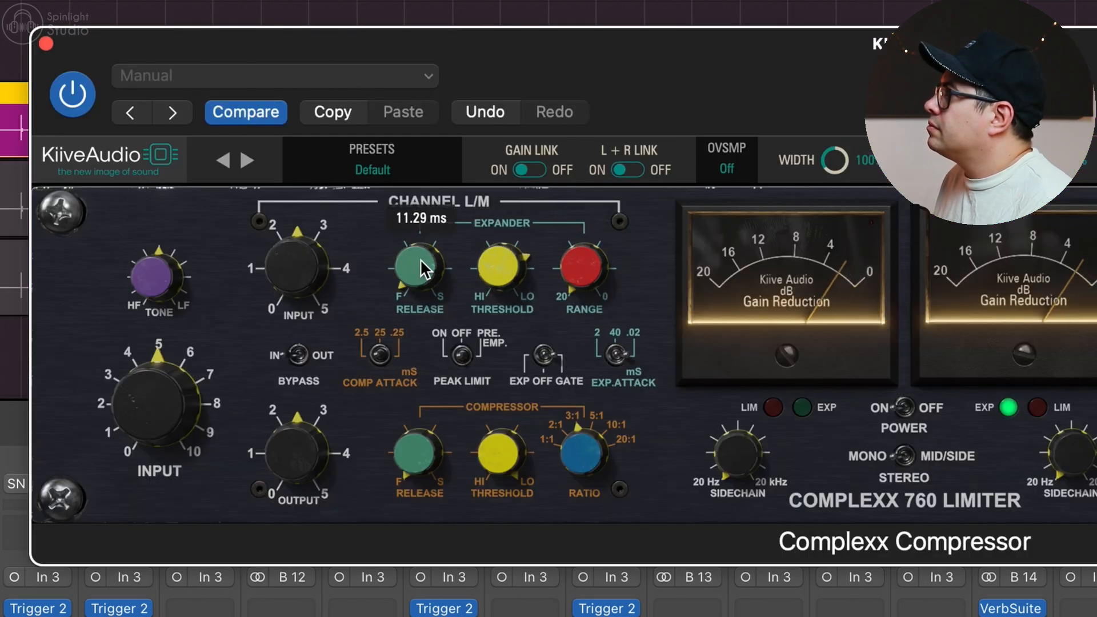
- Compare the kick with the Complexx Compressor bypassed and active, toggling its solo and playback
{"action": "left_click", "coordinate": [72, 93]}
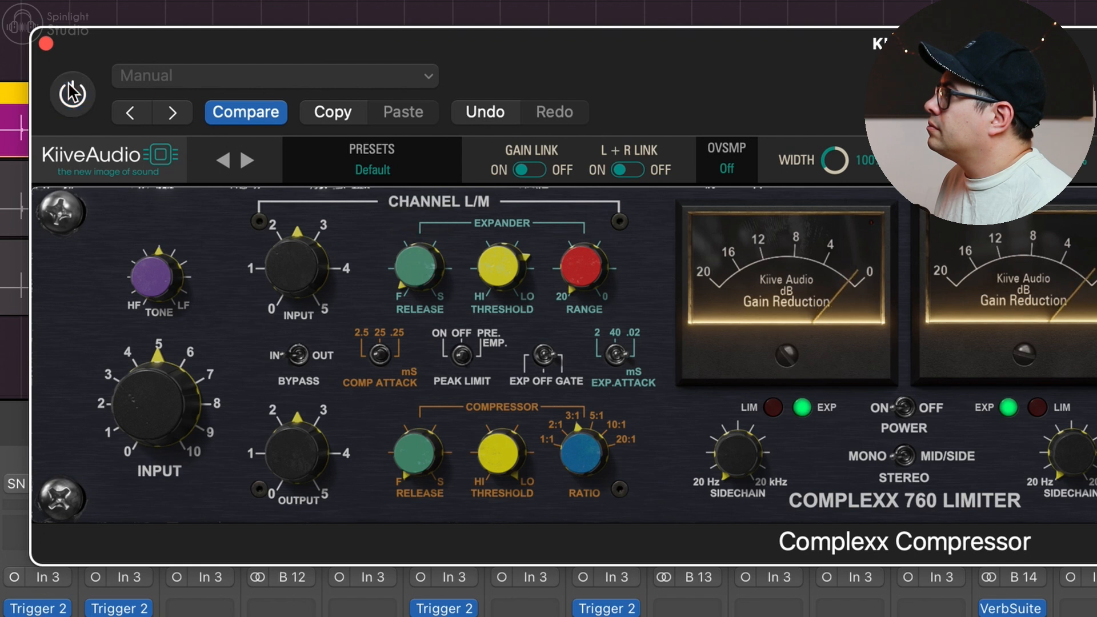
{"action": "left_click", "coordinate": [72, 93]}
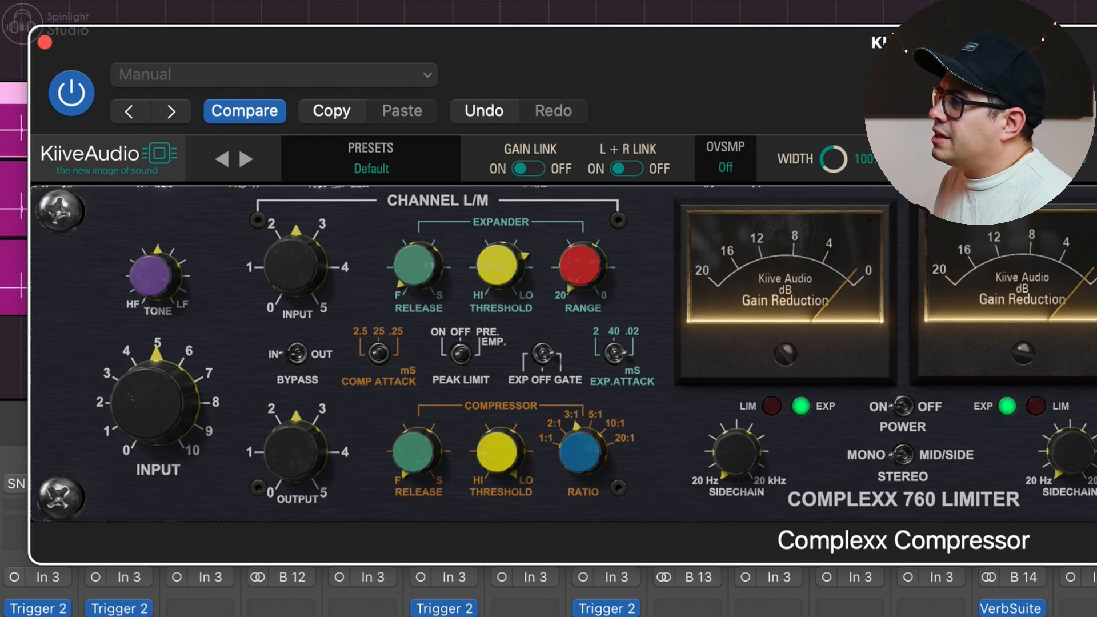
{"action": "key", "text": "s"}
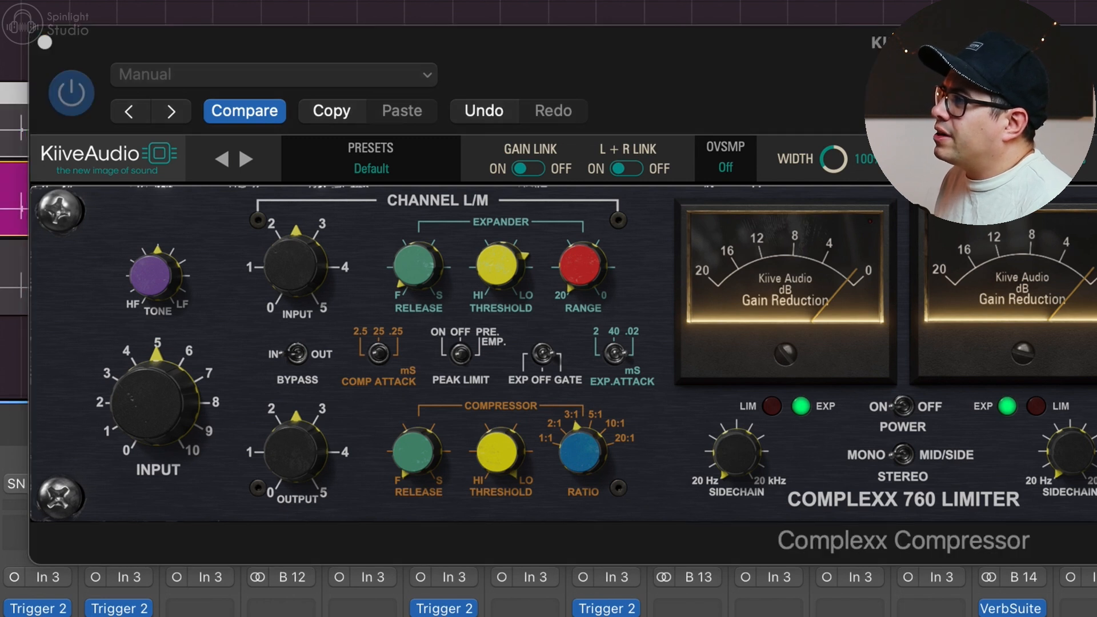
{"action": "key", "text": "space"}
{"action": "left_click_drag", "start_coordinate": [149, 50], "coordinate": [174, 75]}
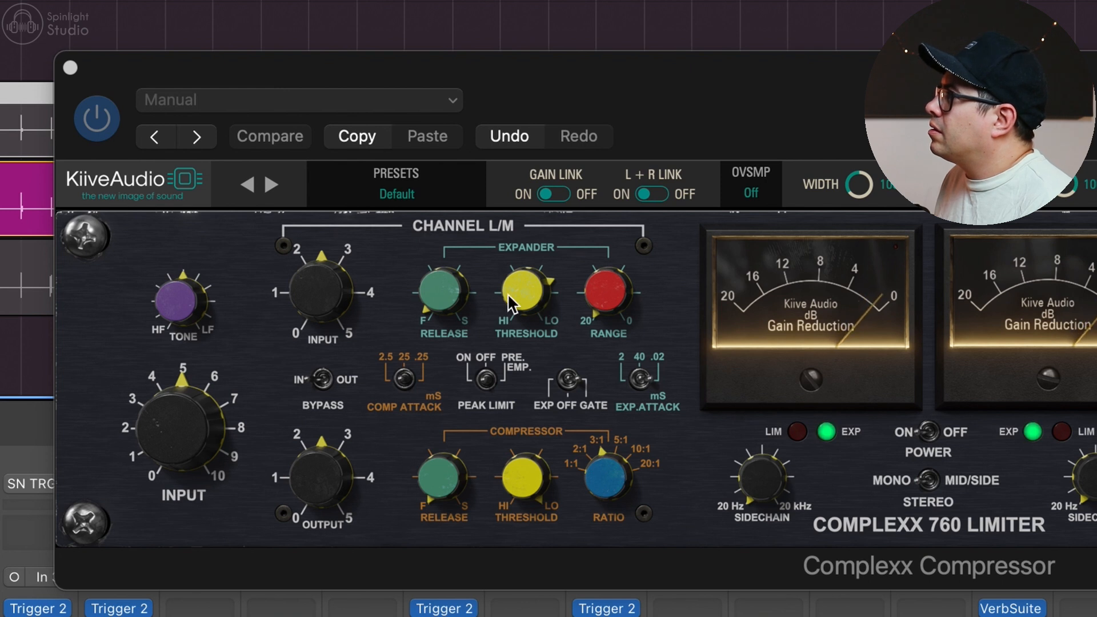
{"action": "left_click", "coordinate": [100, 113]}
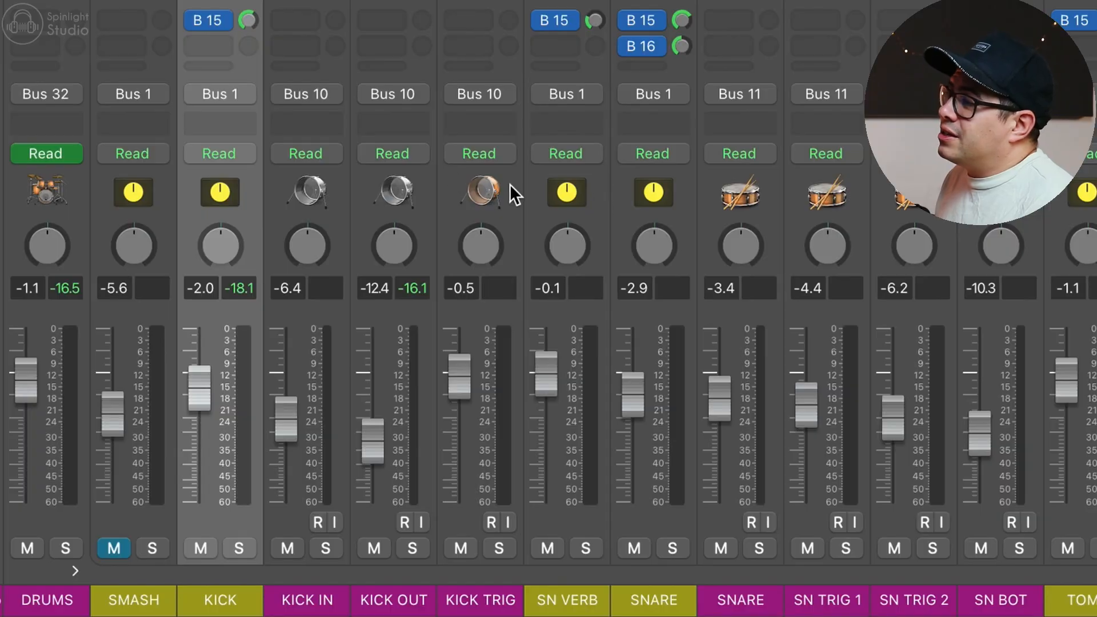
- Select the KICK IN, KICK OUT and KICK TRIG channels, select the KICK bus instead and play the mix
{"action": "left_click_drag", "start_coordinate": [502, 183], "coordinate": [310, 185]}
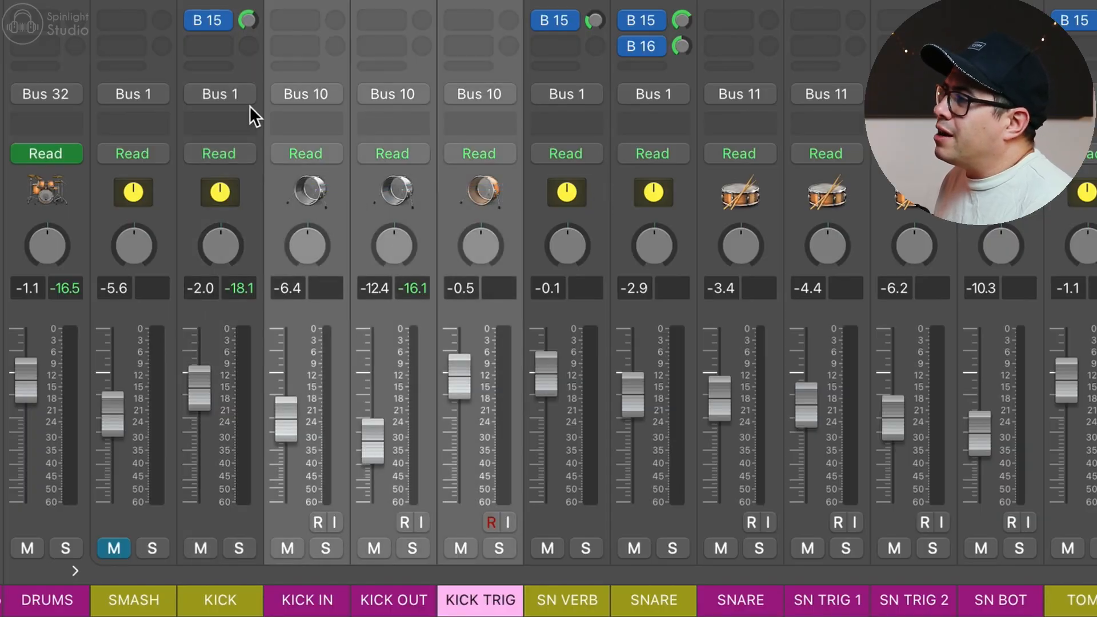
{"action": "left_click", "coordinate": [229, 183]}
{"action": "key", "text": "space"}
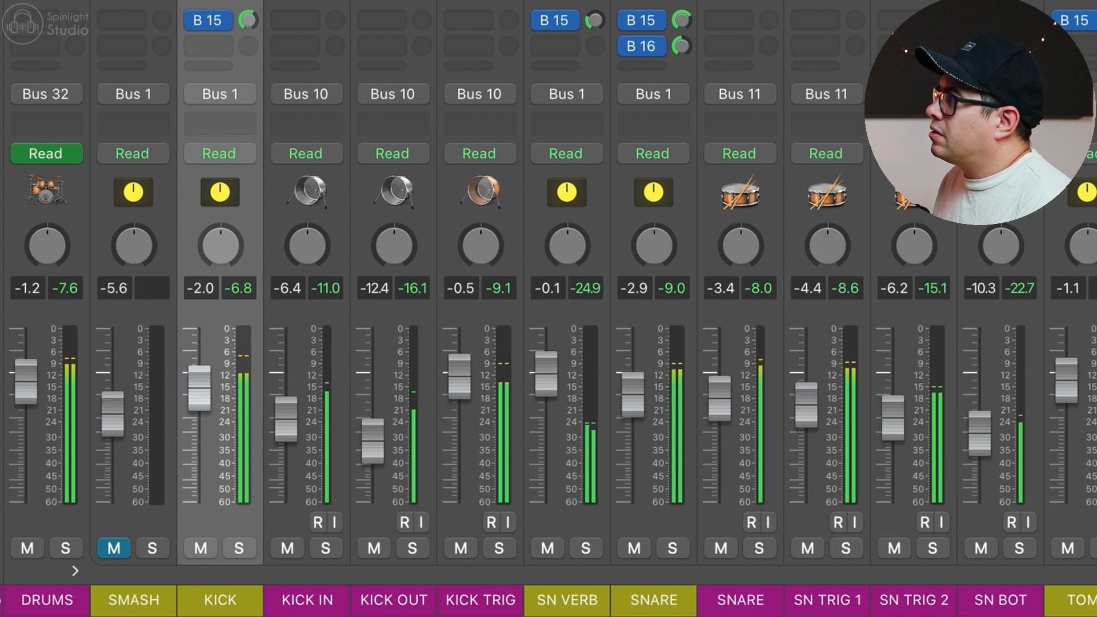
- Insert Filkchannel MK2 on the KICK bus and boost the Filk EQ II lows by 3.16 dB, highs by 4.29 dB and presence slightly
{"action": "key", "text": "space"}
{"action": "left_click", "coordinate": [217, 1]}
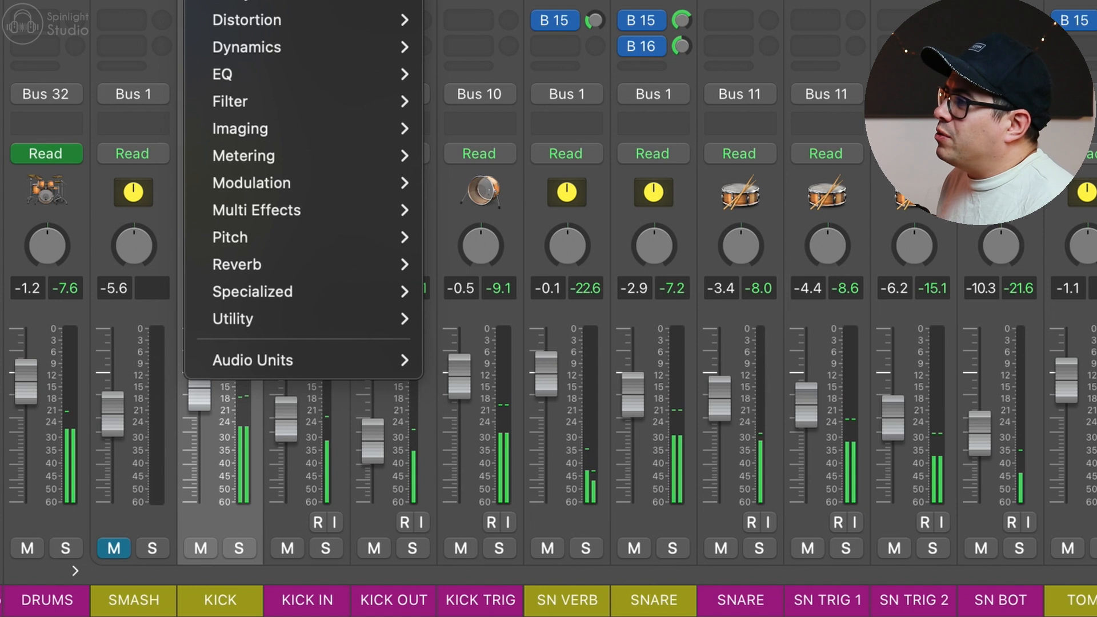
{"action": "key", "text": "Escape"}
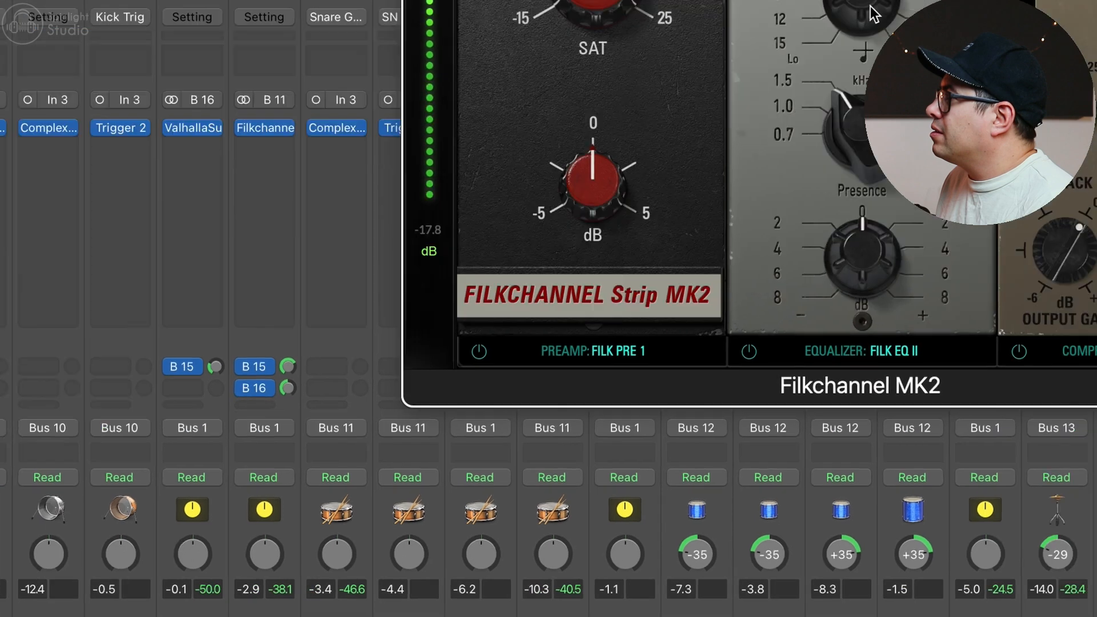
{"action": "mouse_move", "coordinate": [498, 312]}
{"action": "left_mouse_down"}
{"action": "mouse_move", "coordinate": [513, 265]}
{"action": "mouse_move", "coordinate": [513, 319]}
{"action": "left_mouse_up"}
{"action": "left_click_drag", "start_coordinate": [513, 216], "coordinate": [528, 194]}
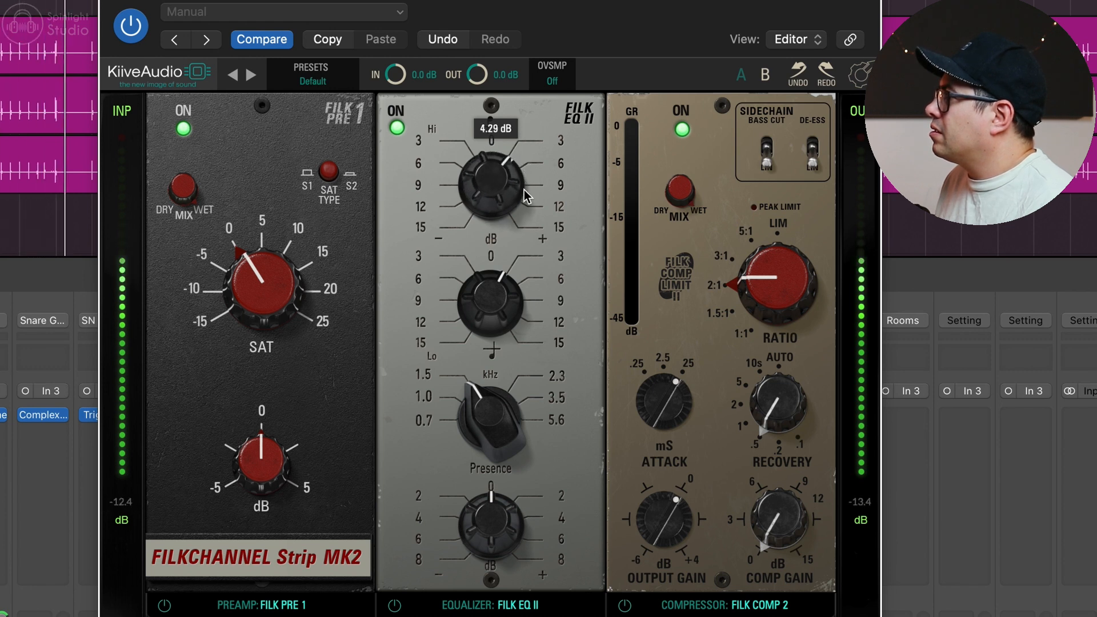
{"action": "mouse_move", "coordinate": [505, 534]}
{"action": "left_mouse_down"}
{"action": "mouse_move", "coordinate": [520, 474]}
{"action": "mouse_move", "coordinate": [507, 563]}
{"action": "mouse_move", "coordinate": [512, 534]}
{"action": "mouse_move", "coordinate": [493, 523]}
{"action": "left_mouse_up"}
- On the kick's Filk Comp 2, set the comp gain to about 3 dB and recovery to about 5, and lower the output gain
{"action": "left_click_drag", "start_coordinate": [778, 514], "coordinate": [779, 472]}
{"action": "left_click_drag", "start_coordinate": [789, 401], "coordinate": [768, 537]}
{"action": "left_click_drag", "start_coordinate": [673, 540], "coordinate": [676, 525]}
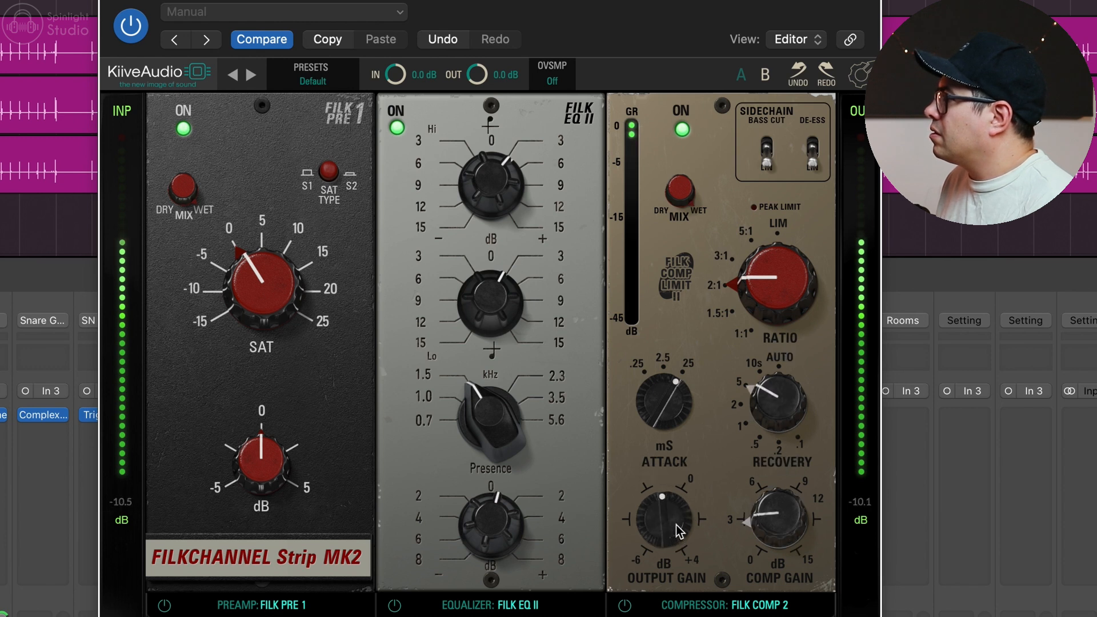
- Compare the kick with Filkchannel MK2 bypassed and active, and stop playback
{"action": "left_click", "coordinate": [138, 31]}
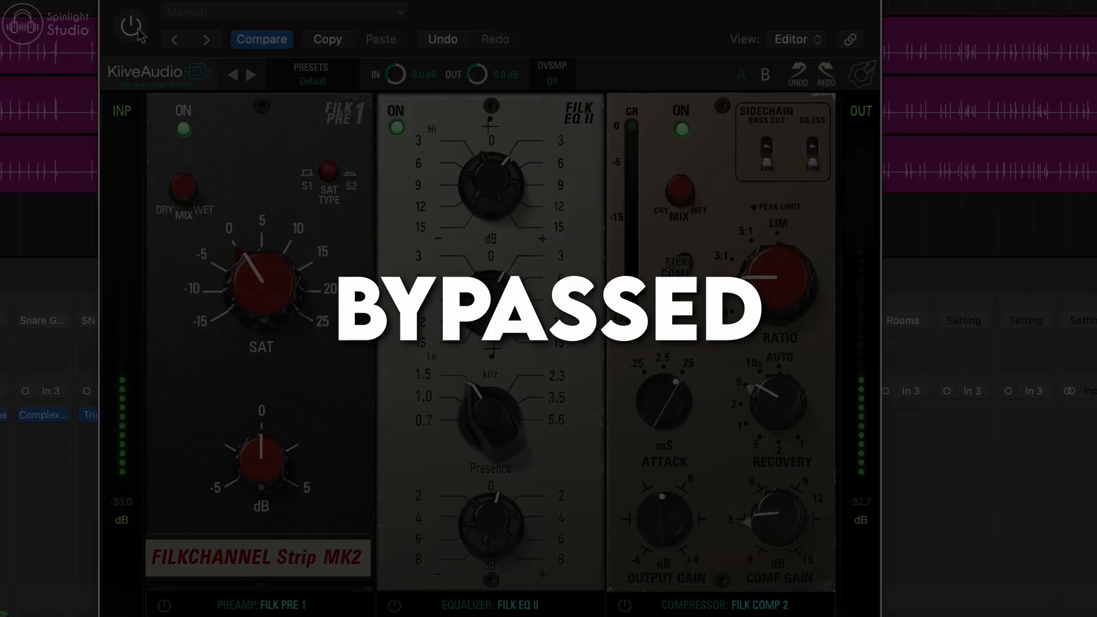
{"action": "left_click", "coordinate": [132, 28]}
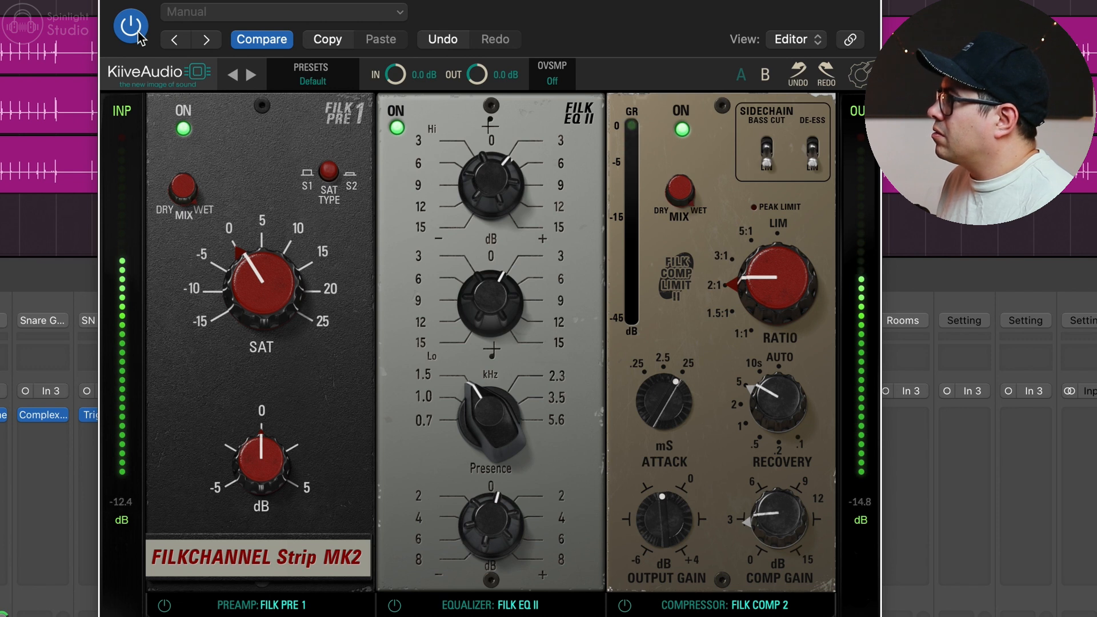
{"action": "key", "text": "space"}
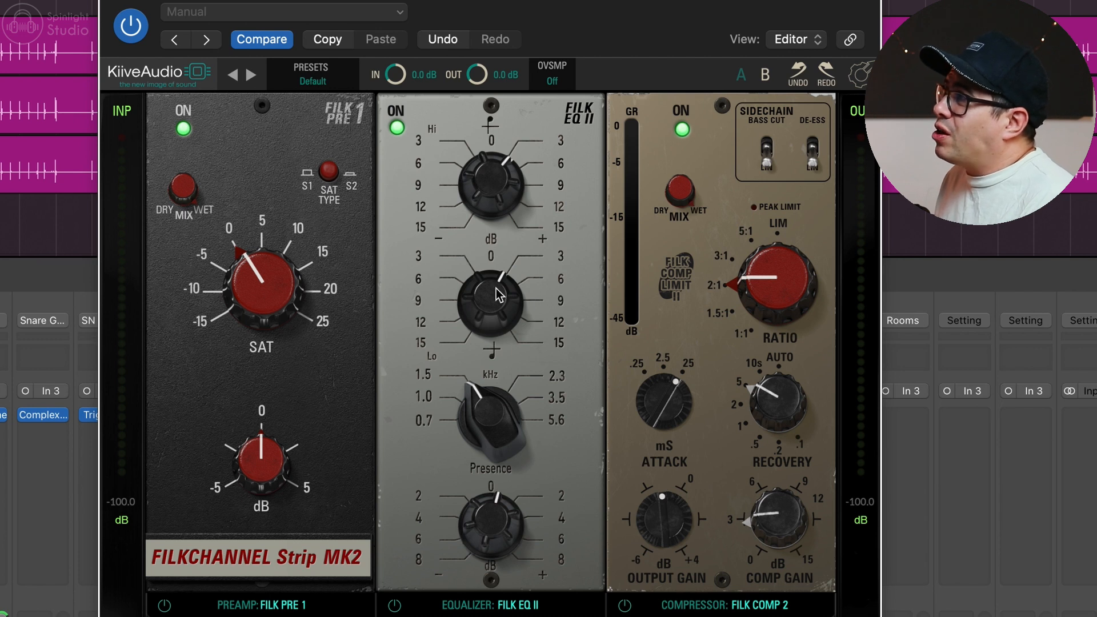
{"action": "double_click", "coordinate": [493, 439]}
{"action": "left_click_drag", "start_coordinate": [488, 405], "coordinate": [490, 358]}
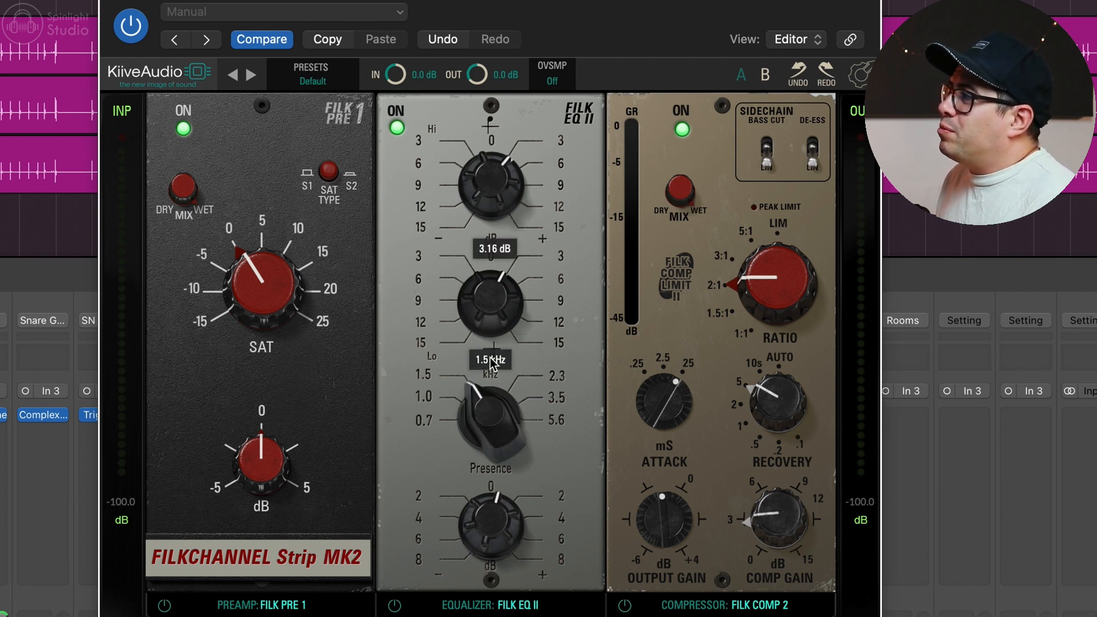
{"action": "left_click", "coordinate": [431, 375]}
{"action": "left_click", "coordinate": [502, 451]}
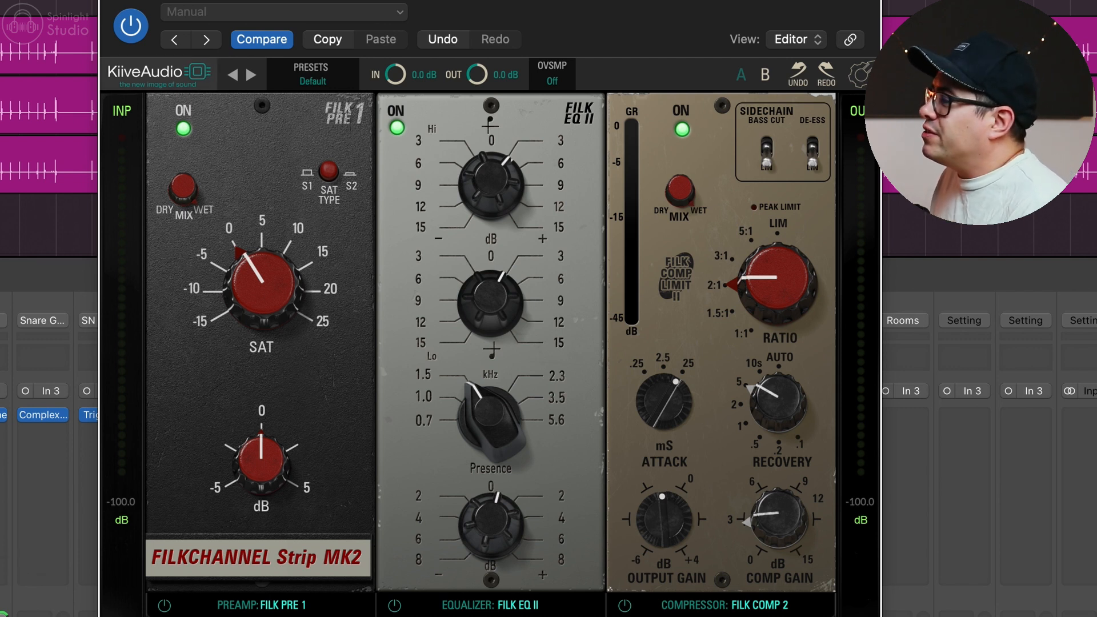
- Solo and unsolo the OH bus to audition the overheads, and insert Filkchannel MK2 on that bus
{"action": "left_click", "coordinate": [113, 0]}
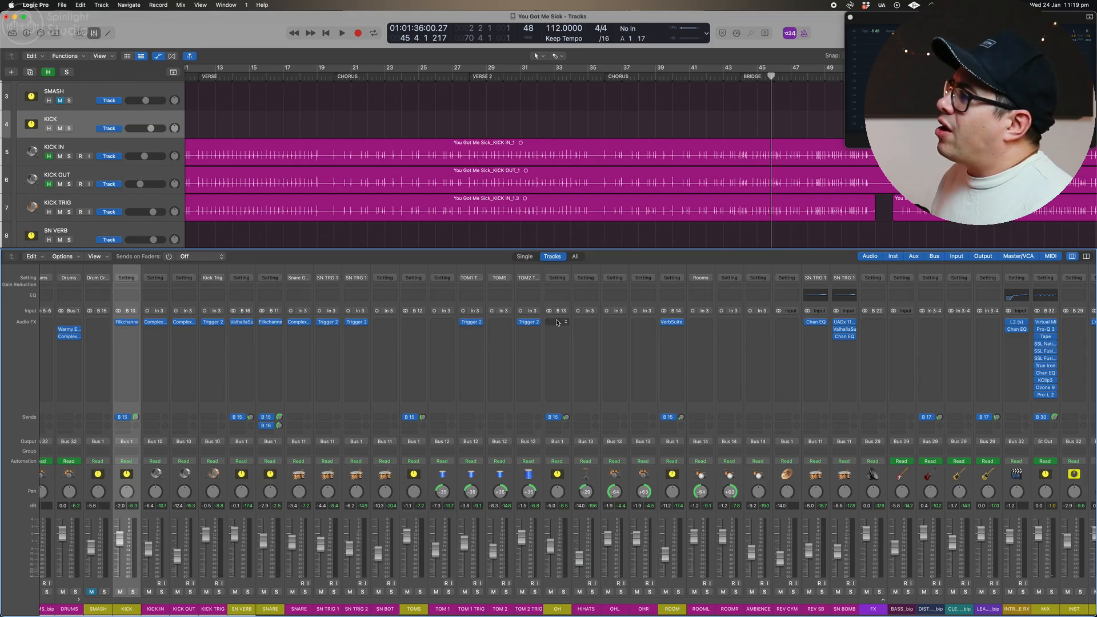
{"action": "left_click", "coordinate": [557, 322]}
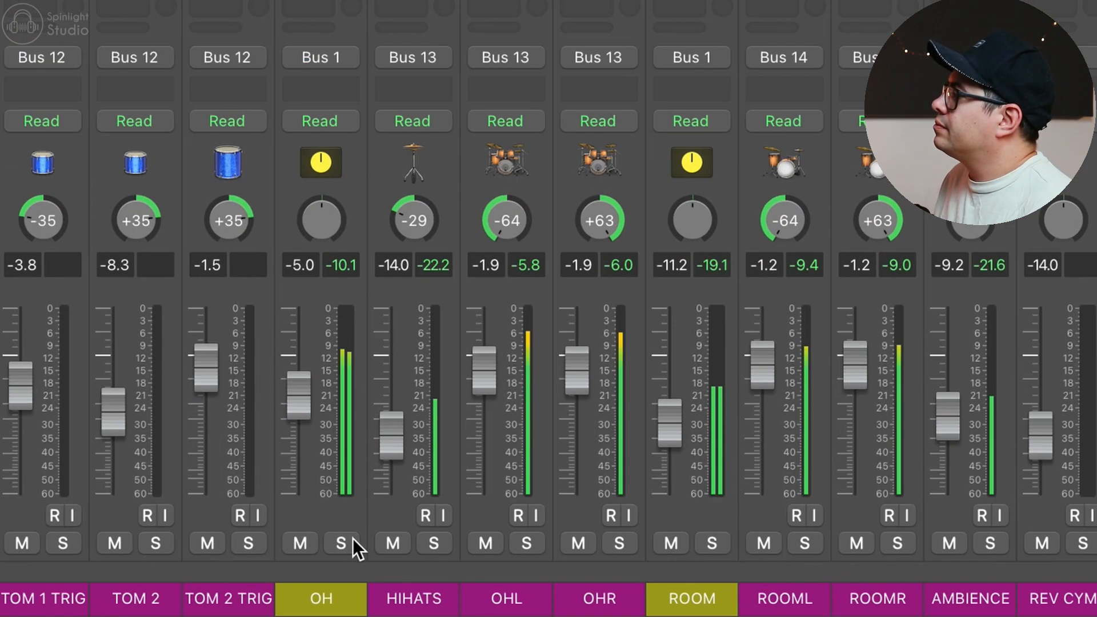
{"action": "left_click", "coordinate": [350, 542]}
{"action": "left_click", "coordinate": [351, 542]}
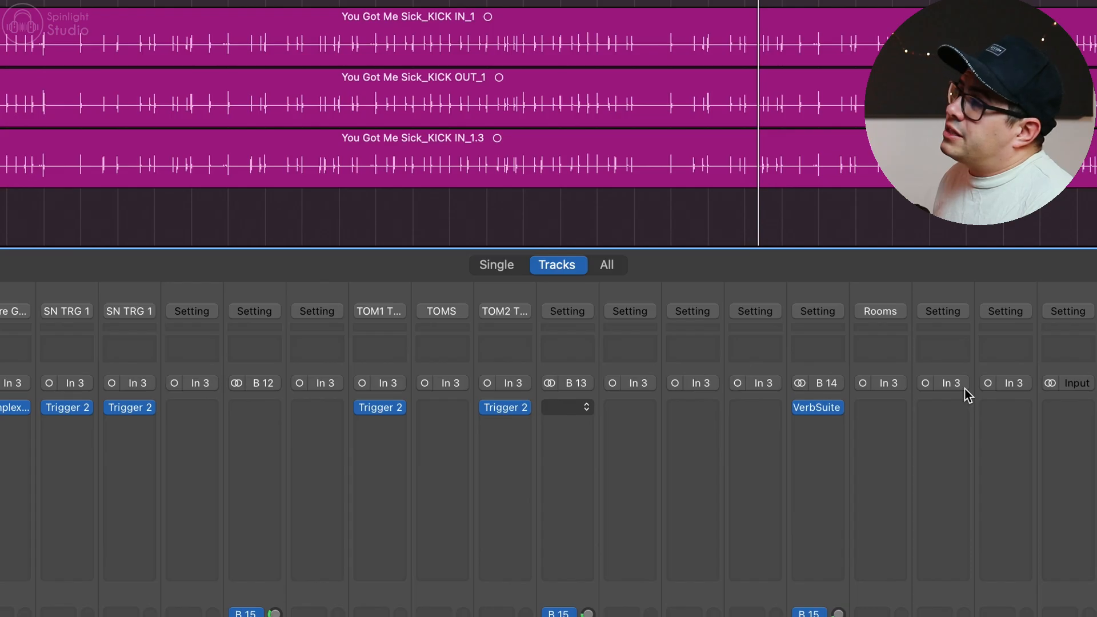
{"action": "left_click", "coordinate": [962, 400]}
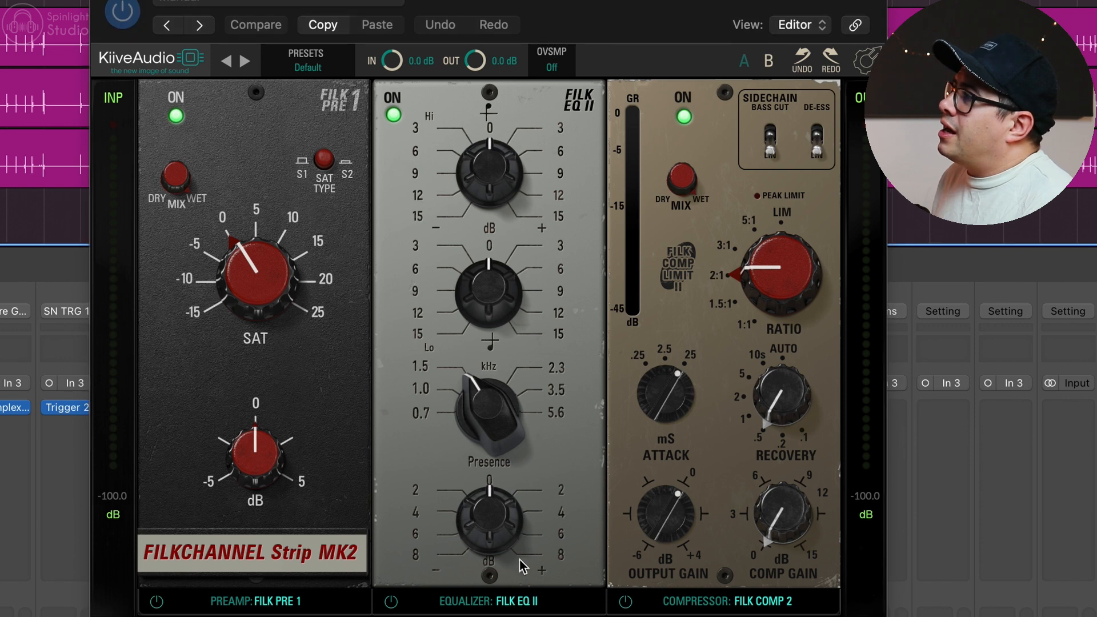
- Switch the OH equalizer to Filk EQ I, cut HF by 5.26 dB at a lower HF frequency and raise the MF frequency
{"action": "left_click", "coordinate": [529, 600]}
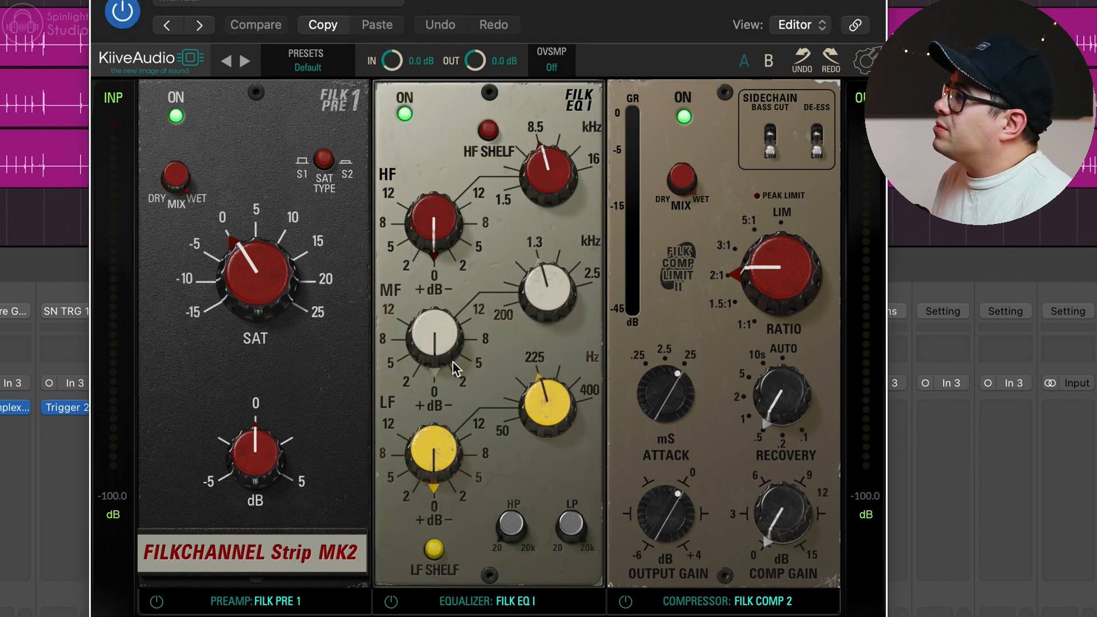
{"action": "left_click", "coordinate": [441, 330]}
{"action": "left_click_drag", "start_coordinate": [549, 283], "coordinate": [530, 229]}
{"action": "left_click_drag", "start_coordinate": [448, 217], "coordinate": [448, 247]}
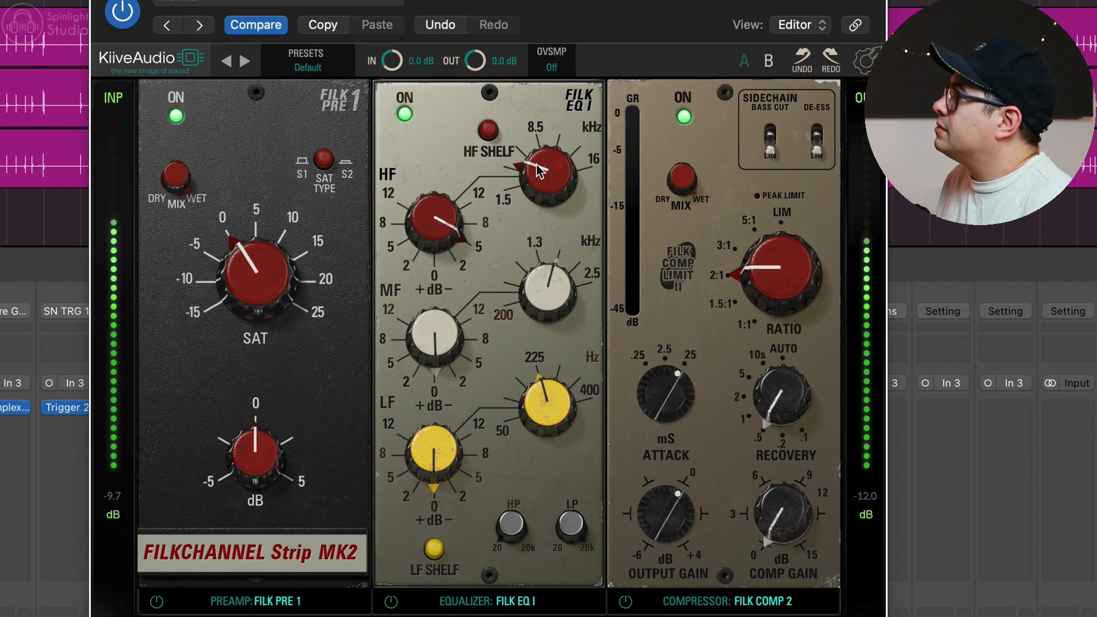
{"action": "mouse_move", "coordinate": [538, 170]}
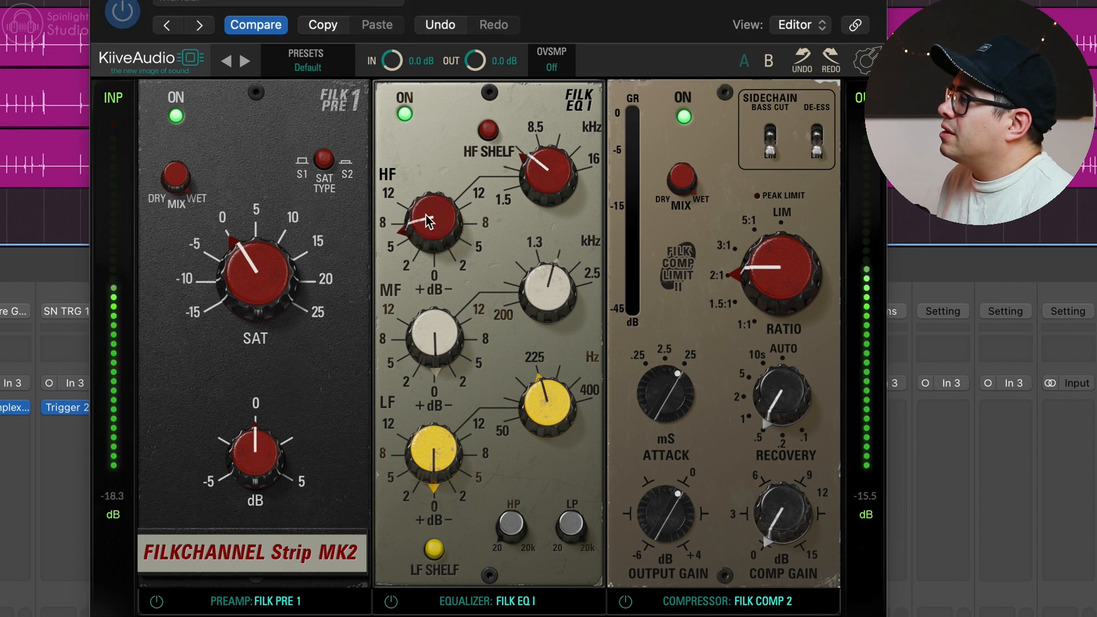
{"action": "mouse_move", "coordinate": [425, 214]}
{"action": "left_click_drag", "start_coordinate": [426, 255], "coordinate": [435, 330]}
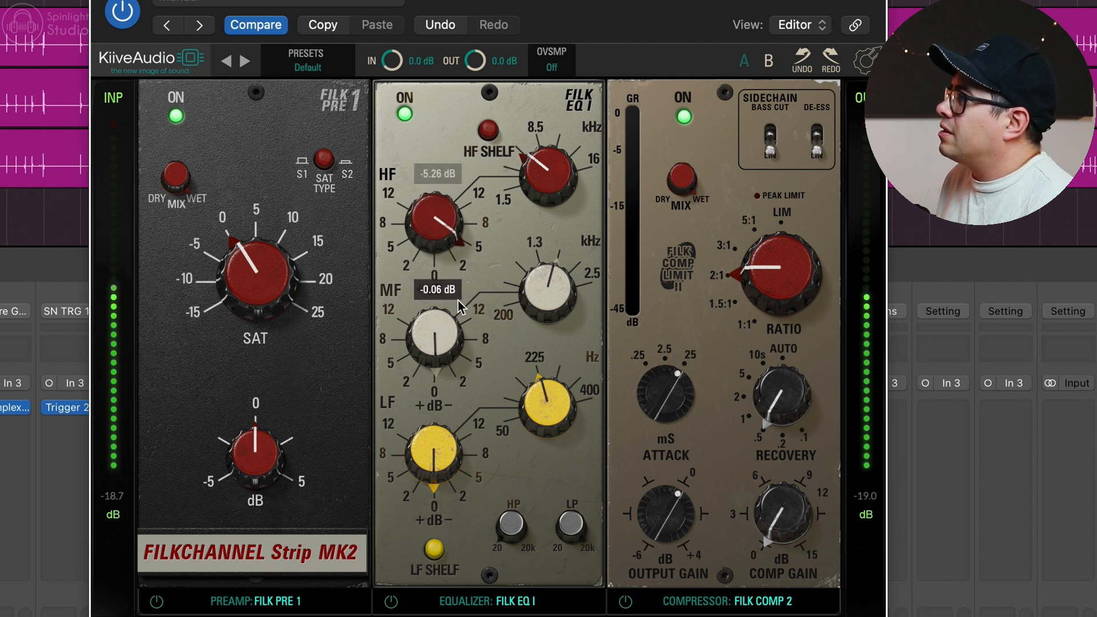
- Raise the overheads' high-pass filter slightly, set the LF frequency to about 400 Hz and cut the LF gain
{"action": "left_click_drag", "start_coordinate": [513, 521], "coordinate": [513, 515]}
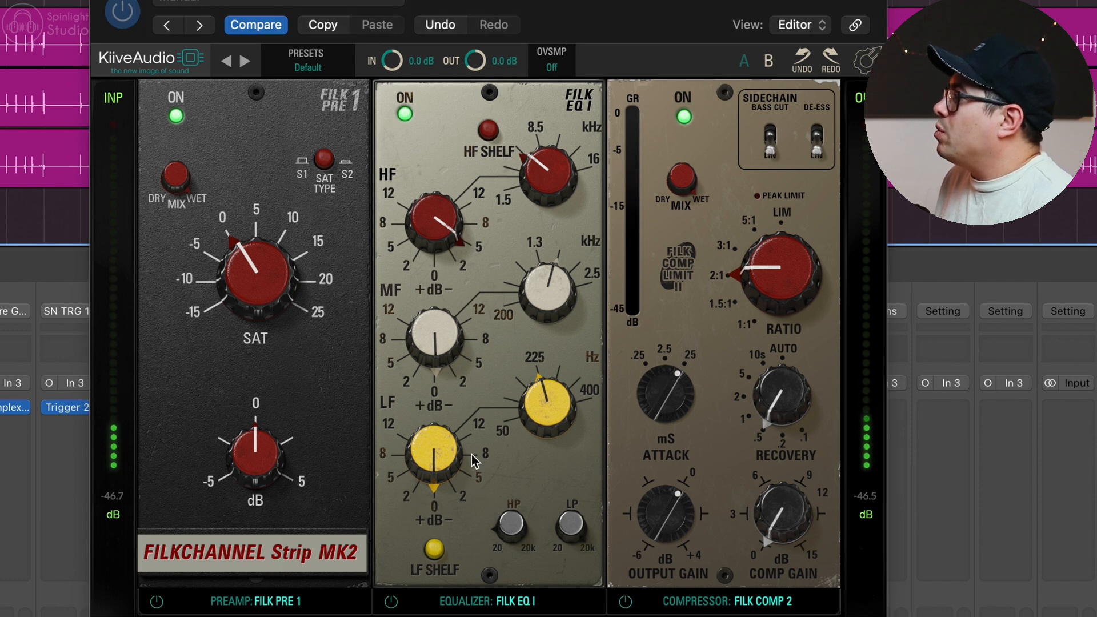
{"action": "left_click_drag", "start_coordinate": [552, 402], "coordinate": [579, 367]}
{"action": "left_click_drag", "start_coordinate": [428, 456], "coordinate": [452, 400]}
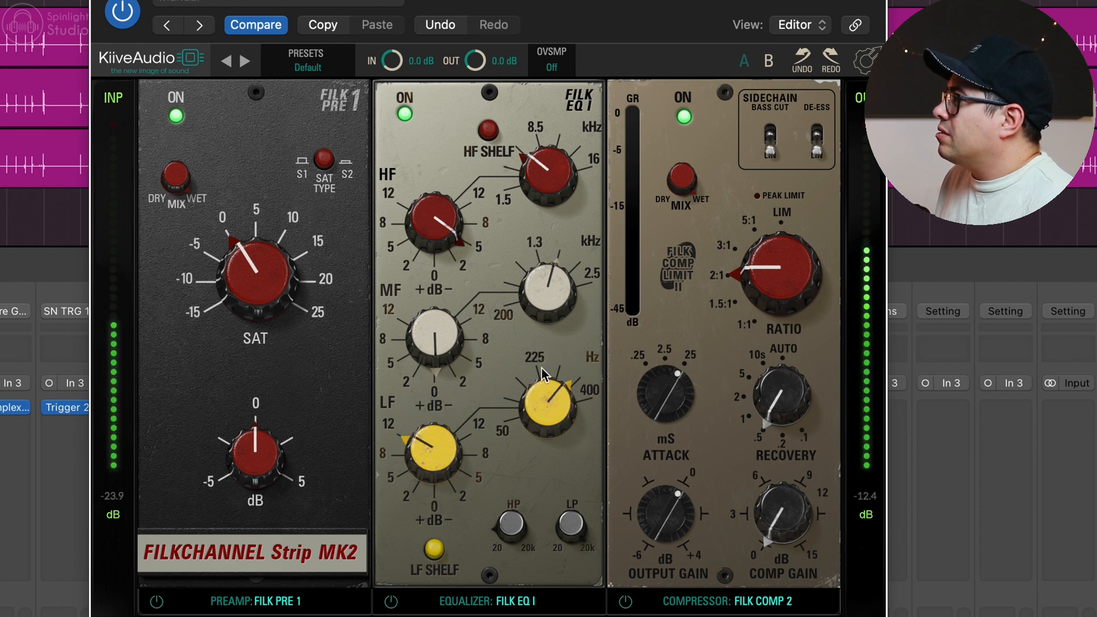
{"action": "left_click_drag", "start_coordinate": [542, 377], "coordinate": [557, 353]}
{"action": "left_click_drag", "start_coordinate": [434, 448], "coordinate": [437, 576]}
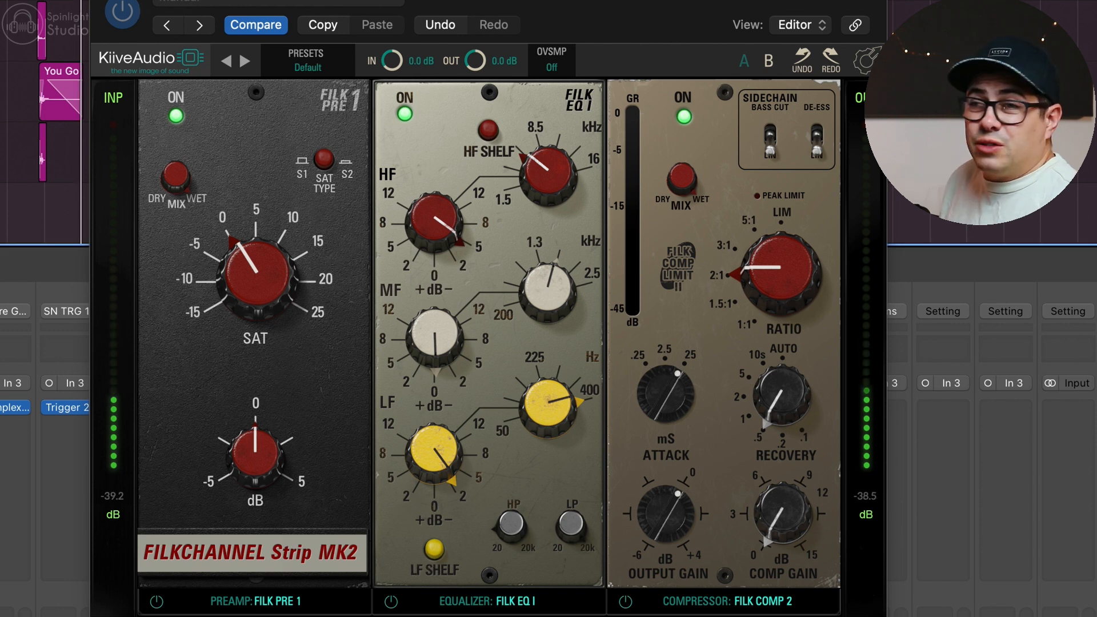
- Compare the overheads with Filkchannel MK2 bypassed and active, and review its EQ settings
{"action": "left_click", "coordinate": [131, 8]}
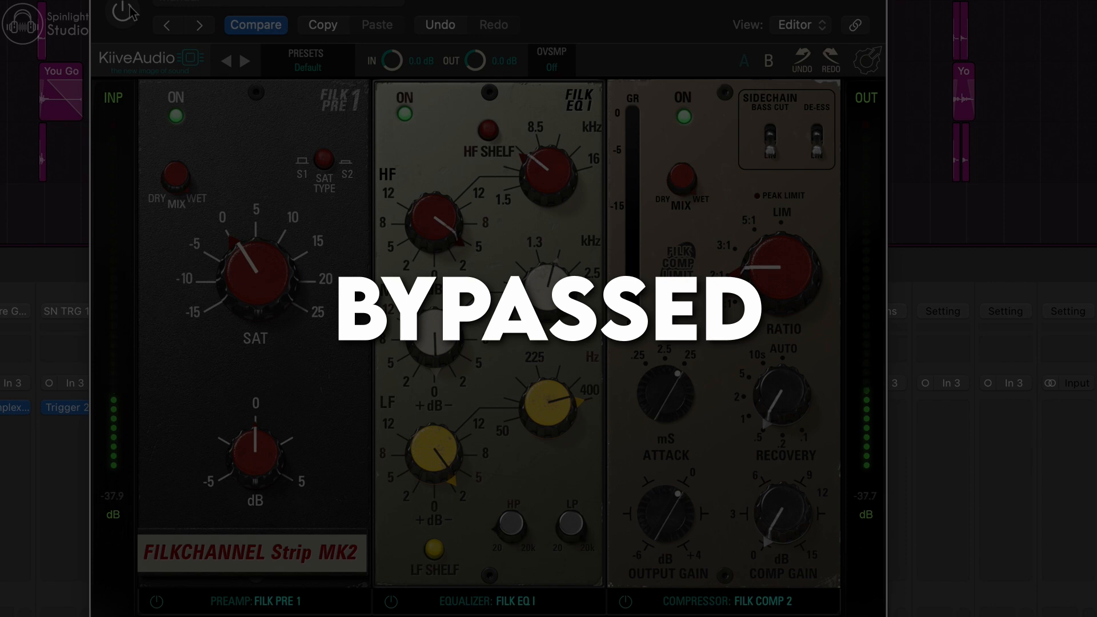
{"action": "left_click", "coordinate": [126, 10]}
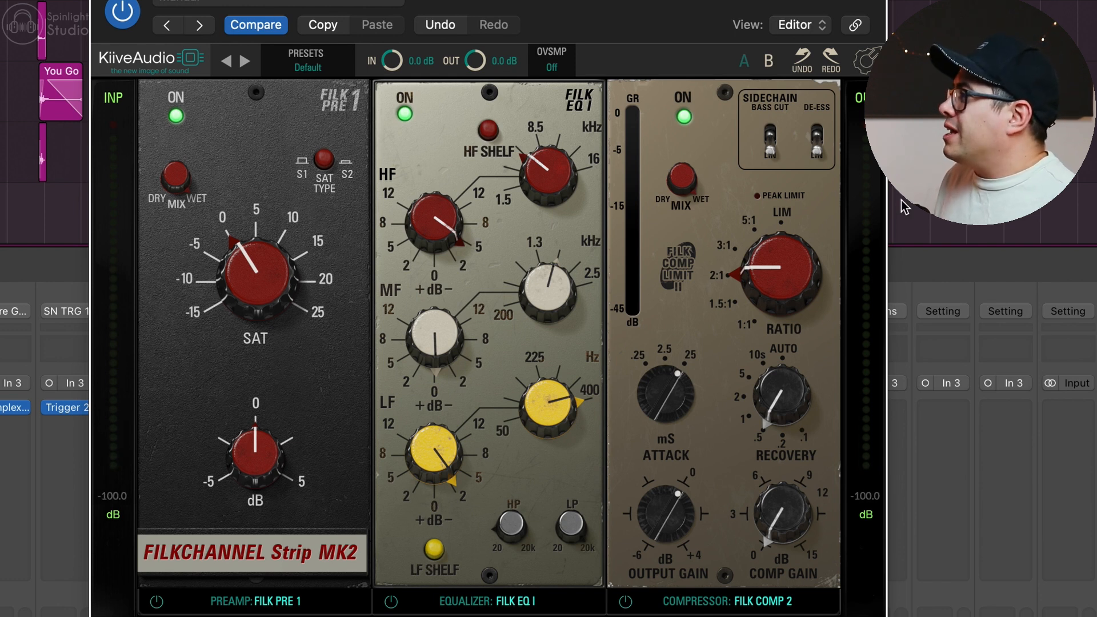
{"action": "mouse_move", "coordinate": [451, 234]}
{"action": "mouse_move", "coordinate": [541, 184]}
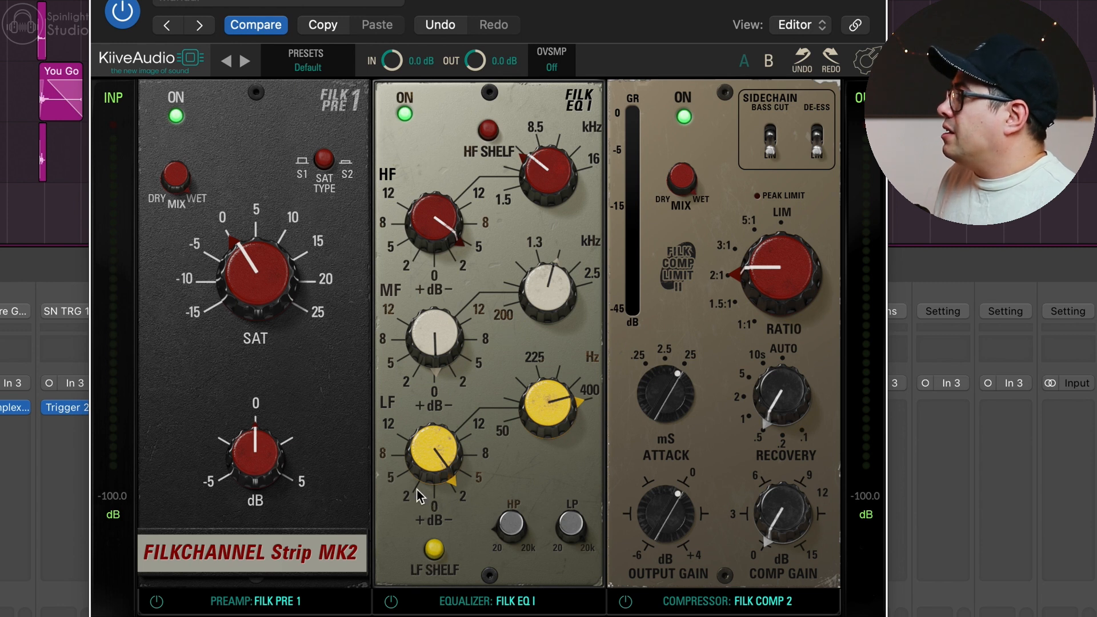
- Switch the OH compressor to Filk Comp 1 with input at 5 dB, ratio at 2:1 and output at 4.37 dB
{"action": "left_click", "coordinate": [757, 601]}
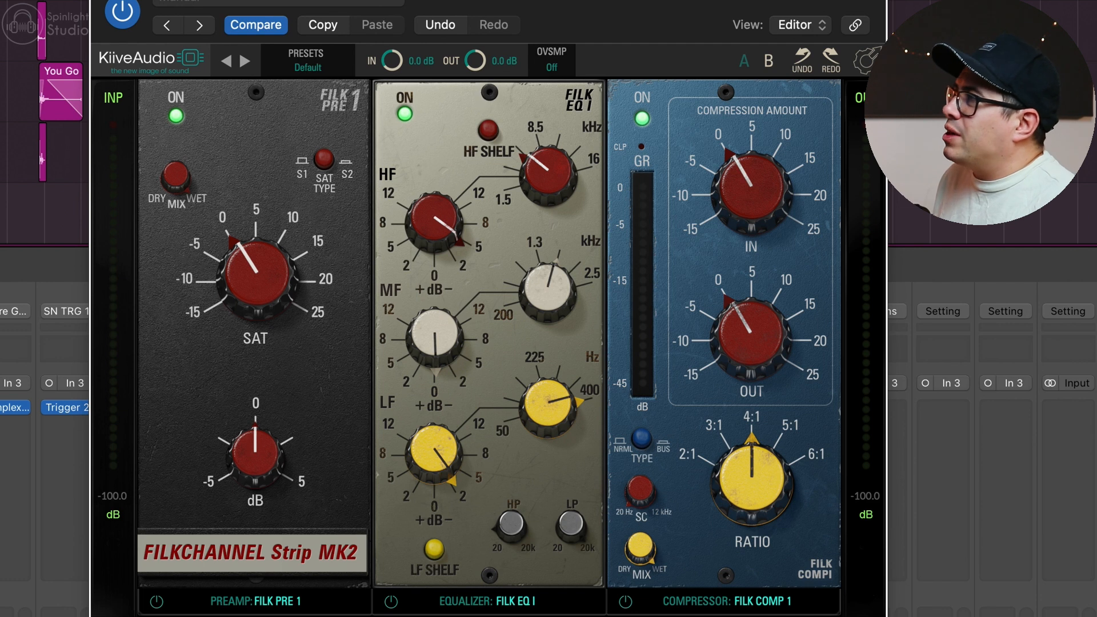
{"action": "key", "text": "space"}
{"action": "mouse_move", "coordinate": [746, 173]}
{"action": "left_mouse_down"}
{"action": "mouse_move", "coordinate": [755, 147]}
{"action": "mouse_move", "coordinate": [757, 171]}
{"action": "left_mouse_up"}
{"action": "left_click_drag", "start_coordinate": [753, 320], "coordinate": [763, 310]}
{"action": "left_click_drag", "start_coordinate": [773, 457], "coordinate": [759, 599]}
{"action": "left_click_drag", "start_coordinate": [769, 382], "coordinate": [769, 377]}
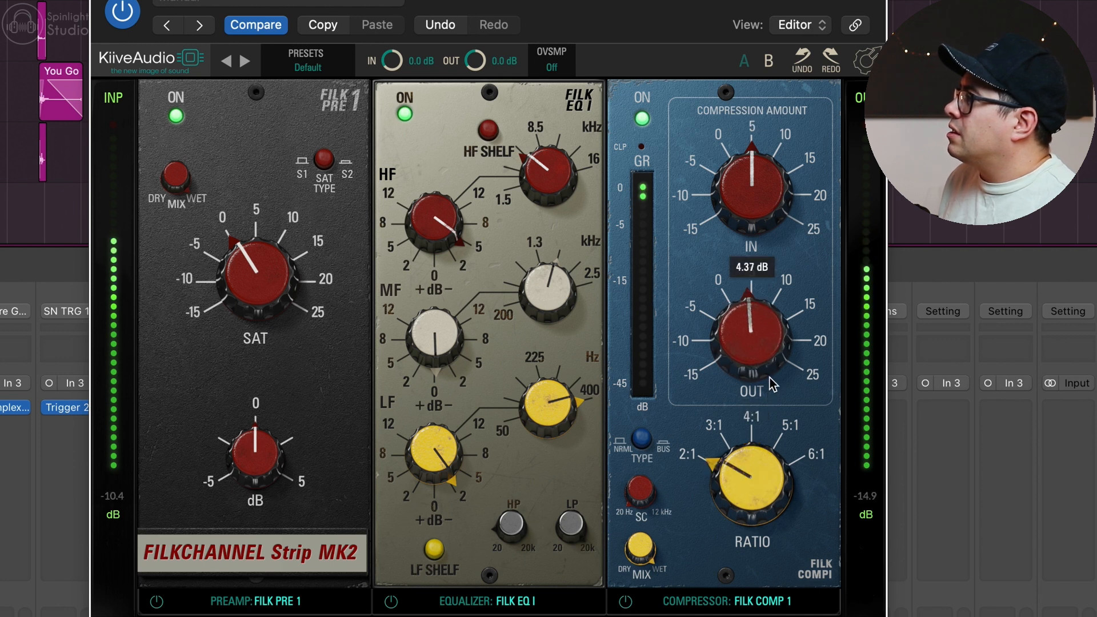
- Toggle the overheads' Filkchannel MK2 bypass to compare levels, and fine-tune its compressor output and HF gain
{"action": "left_click", "coordinate": [136, 17]}
{"action": "left_click", "coordinate": [135, 17]}
{"action": "left_click_drag", "start_coordinate": [740, 327], "coordinate": [740, 331]}
{"action": "left_click_drag", "start_coordinate": [436, 212], "coordinate": [438, 216]}
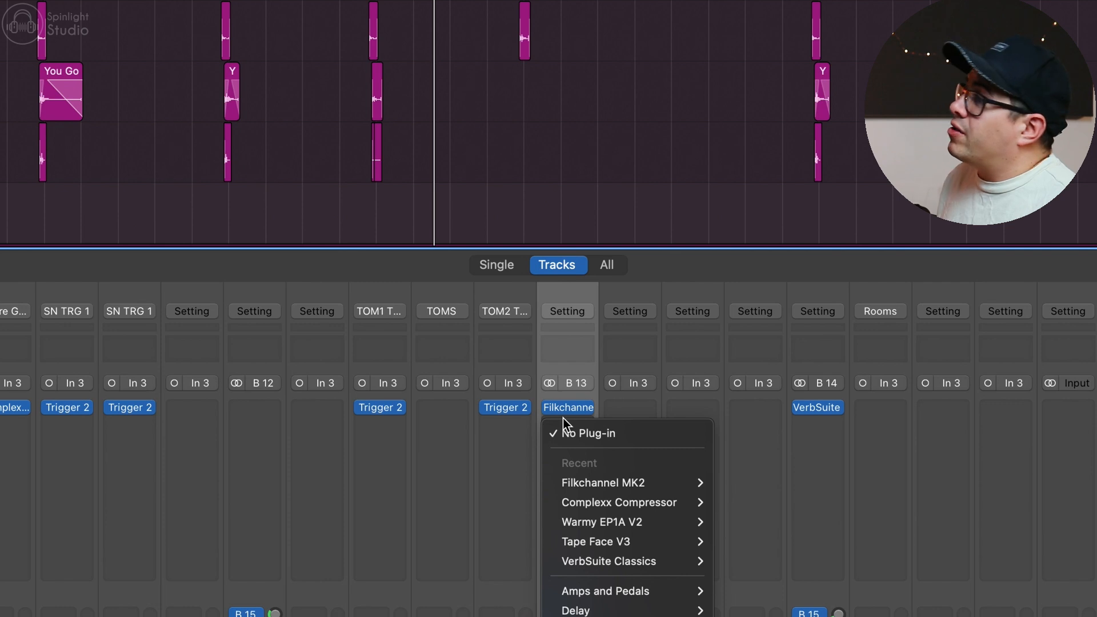
- Insert Warmy EP1A V2 on the OH bus, boost its highs at 16 kHz and adjust the bandwidth
{"action": "left_click", "coordinate": [736, 522]}
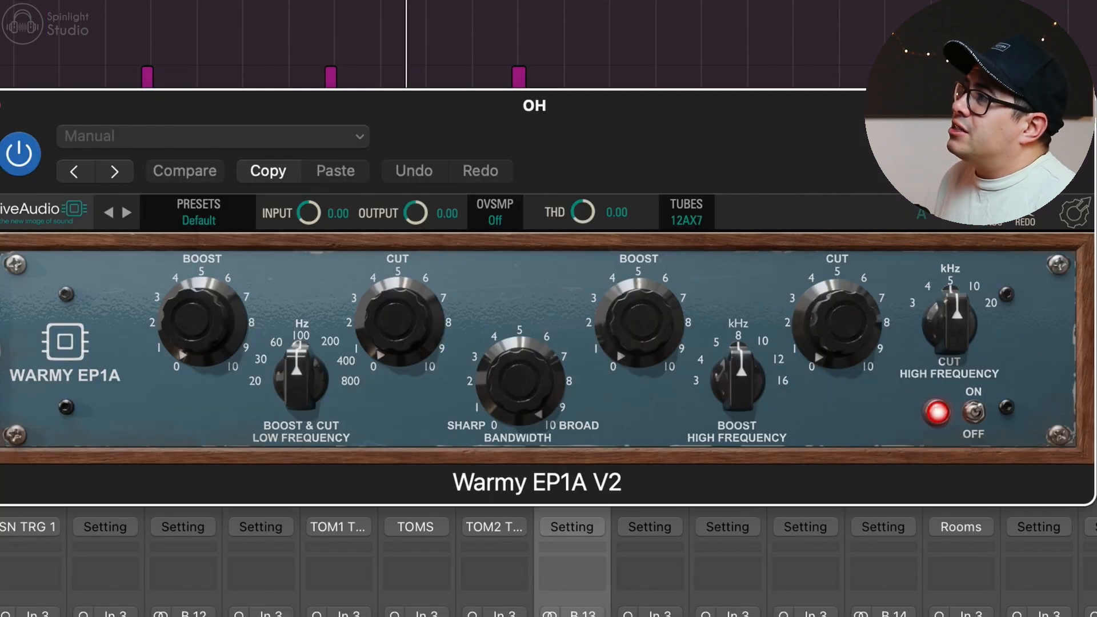
{"action": "key", "text": "space"}
{"action": "left_click_drag", "start_coordinate": [751, 394], "coordinate": [781, 296]}
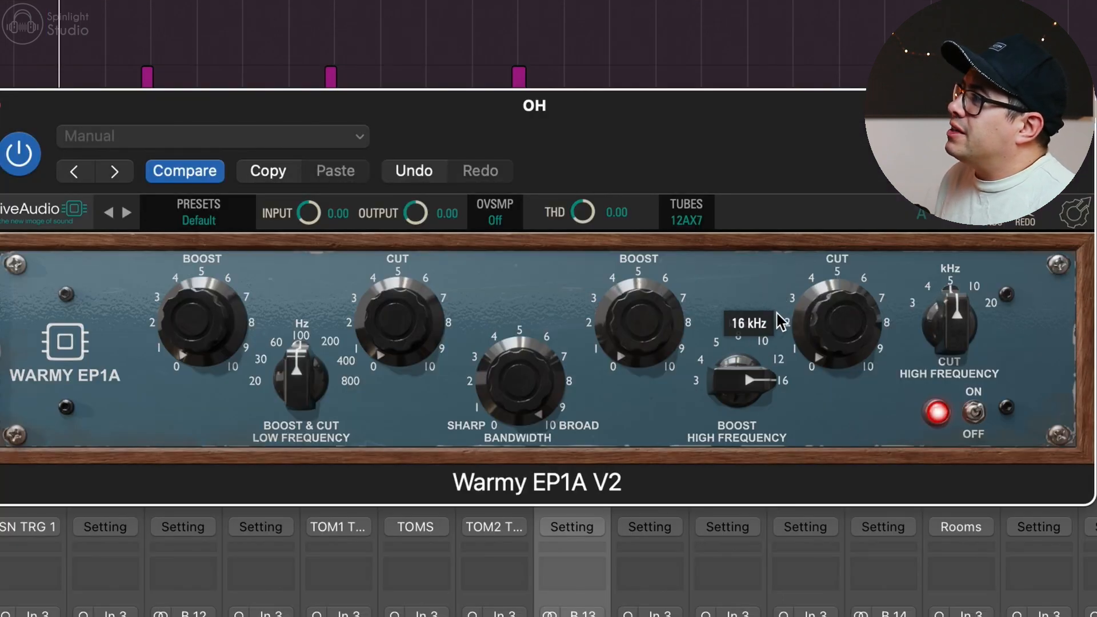
{"action": "mouse_move", "coordinate": [658, 349]}
{"action": "left_mouse_down"}
{"action": "mouse_move", "coordinate": [697, 125]}
{"action": "mouse_move", "coordinate": [659, 341]}
{"action": "left_mouse_up"}
{"action": "left_click_drag", "start_coordinate": [519, 404], "coordinate": [519, 503]}
{"action": "left_click_drag", "start_coordinate": [634, 332], "coordinate": [666, 333]}
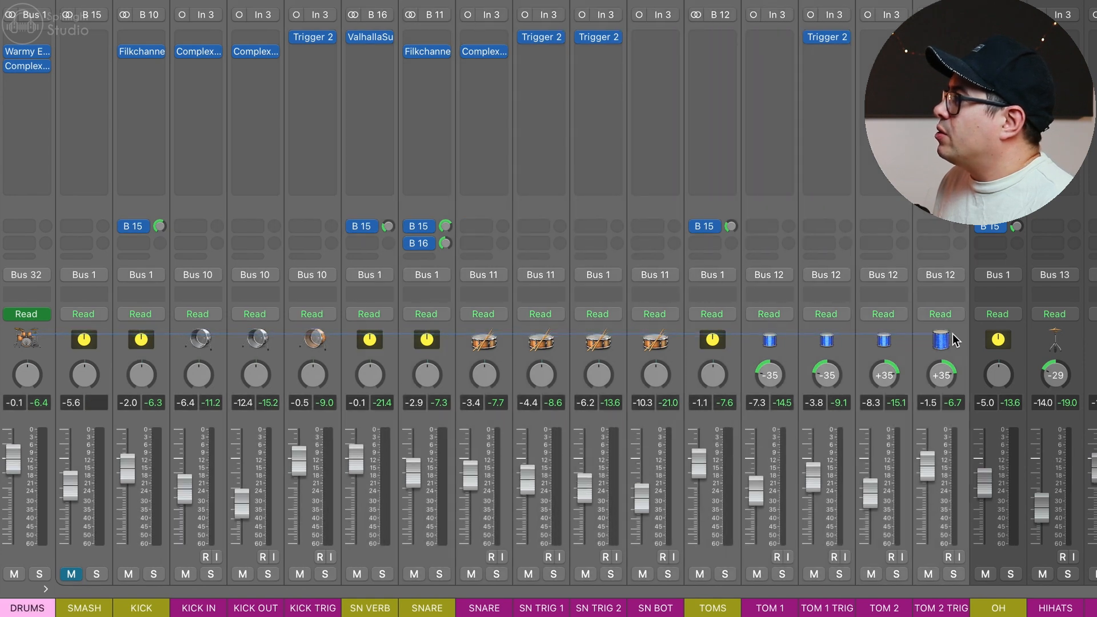
- Play the full drum mix with the Warmy, Complexx and Filkchannel plug-ins bypassed for comparison
{"action": "mouse_move", "coordinate": [34, 71]}
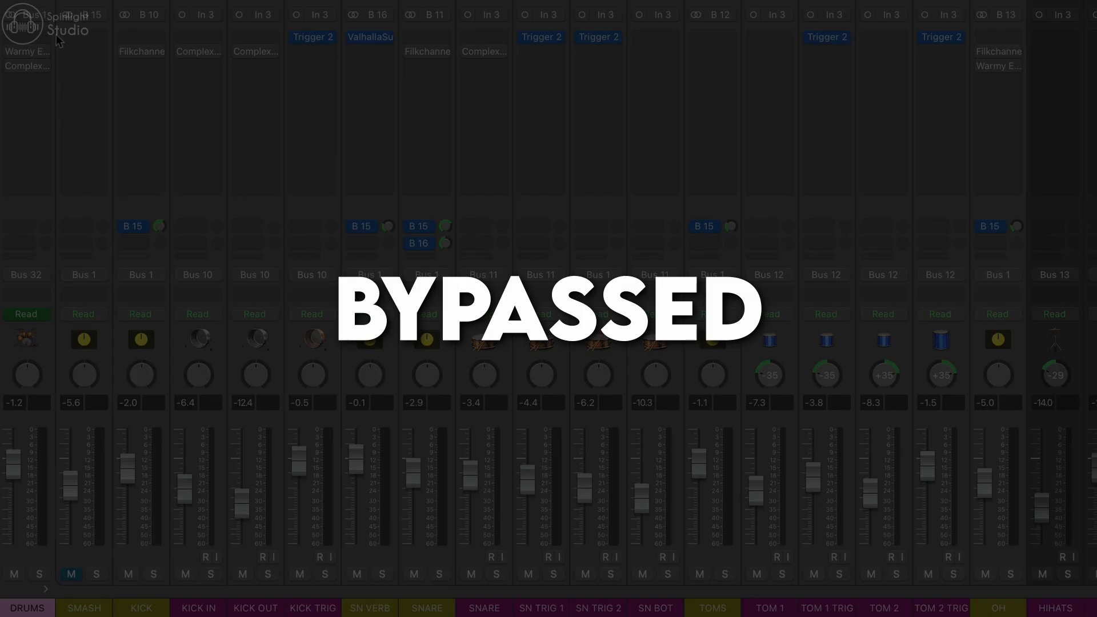
{"action": "key", "text": "space"}
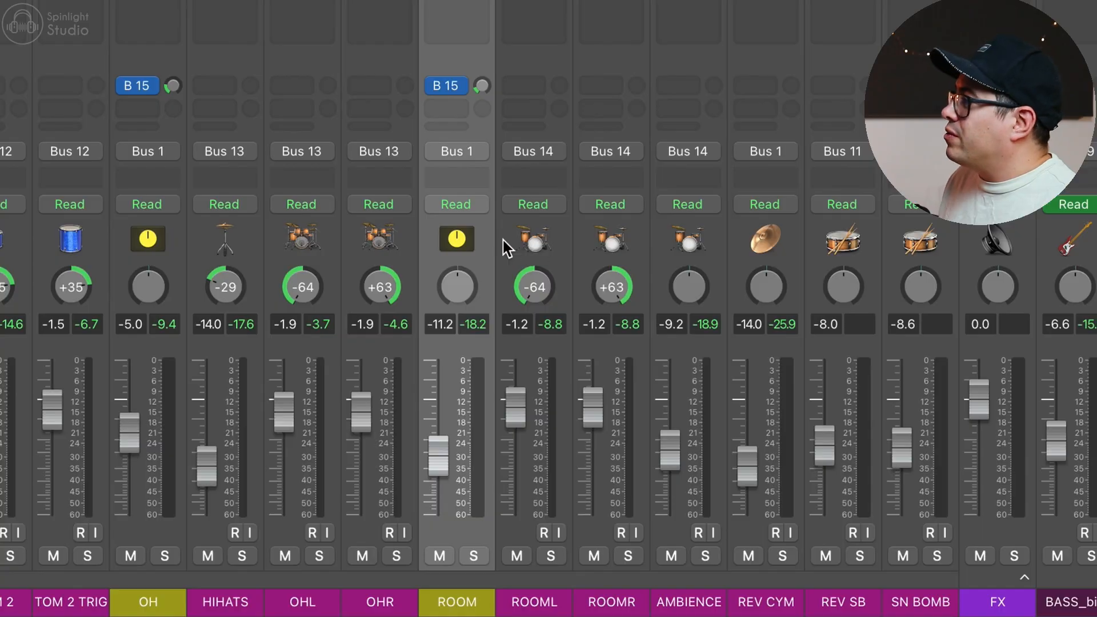
- Solo the AMBIENCE room mic and play it with its fader raised to 1.2 dB
{"action": "left_click", "coordinate": [536, 246]}
{"action": "left_click", "coordinate": [704, 246]}
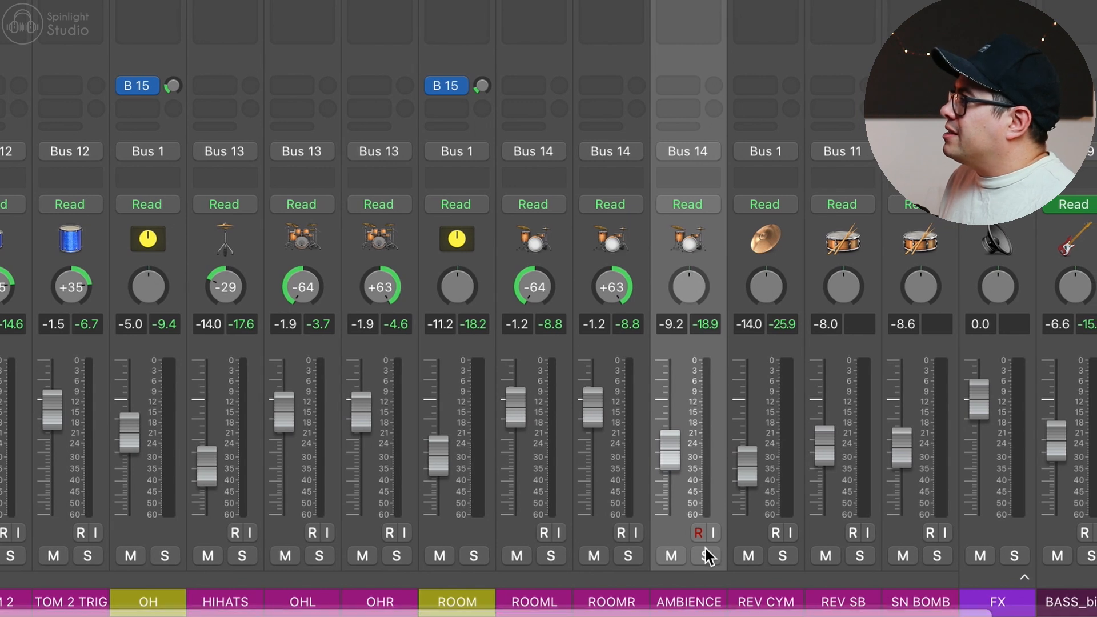
{"action": "left_click", "coordinate": [707, 555]}
{"action": "key", "text": "space"}
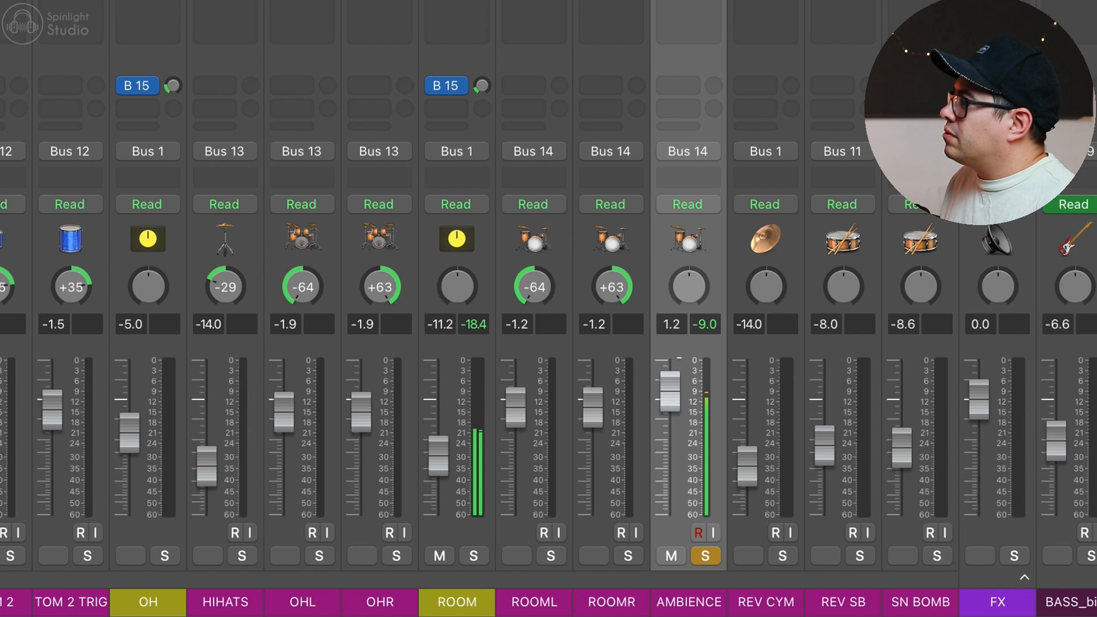
- Solo ROOML and ROOMR, toggle the AMBIENCE solo during playback and set the AMBIENCE fader to -14.0 dB
{"action": "left_click", "coordinate": [631, 555]}
{"action": "left_click", "coordinate": [555, 554]}
{"action": "left_click", "coordinate": [712, 554]}
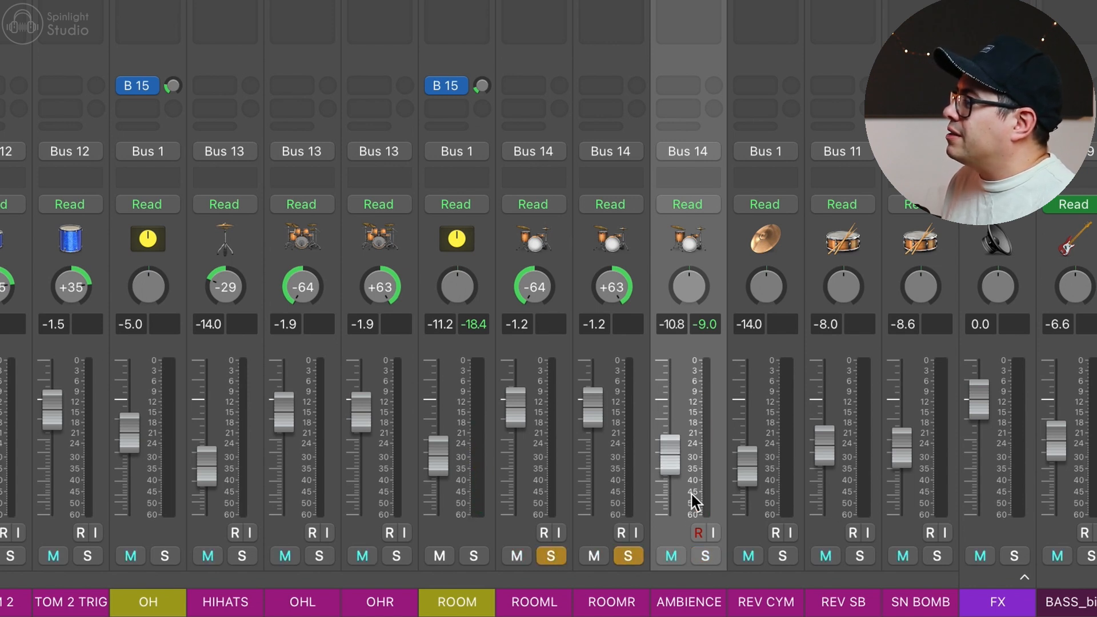
{"action": "key", "text": "space"}
{"action": "left_click_drag", "start_coordinate": [679, 501], "coordinate": [680, 460]}
{"action": "left_click_drag", "start_coordinate": [670, 408], "coordinate": [674, 495]}
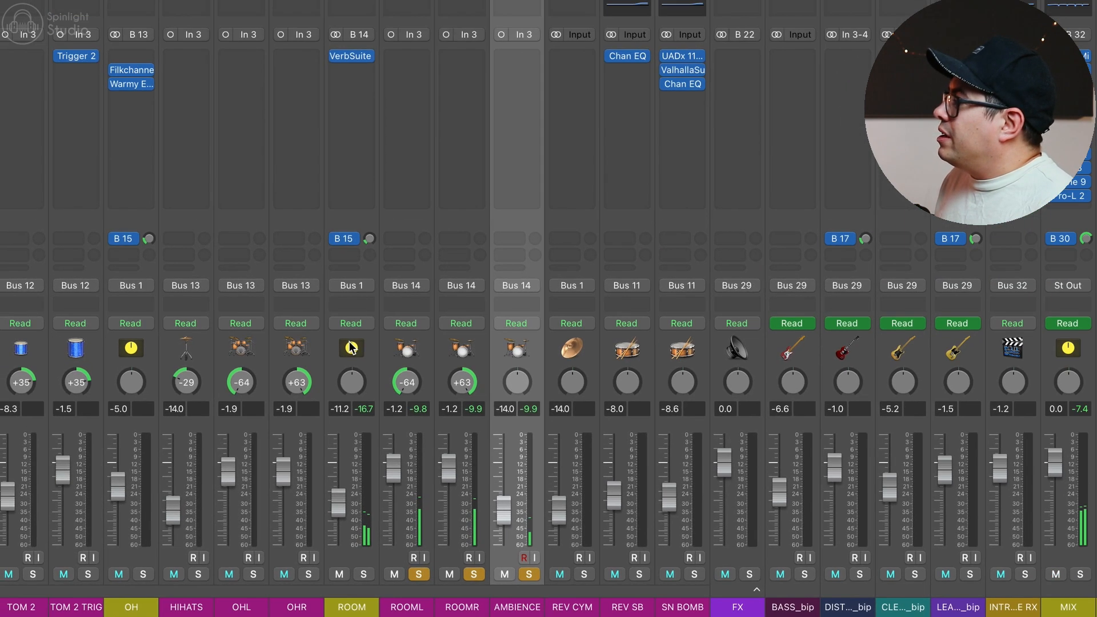
- Clear all solos and insert Kiive Audio's ADC1 Compressor after VerbSuite on the ROOM bus
{"action": "left_click", "coordinate": [455, 232]}
{"action": "key", "text": "ctrl+alt+shift+s"}
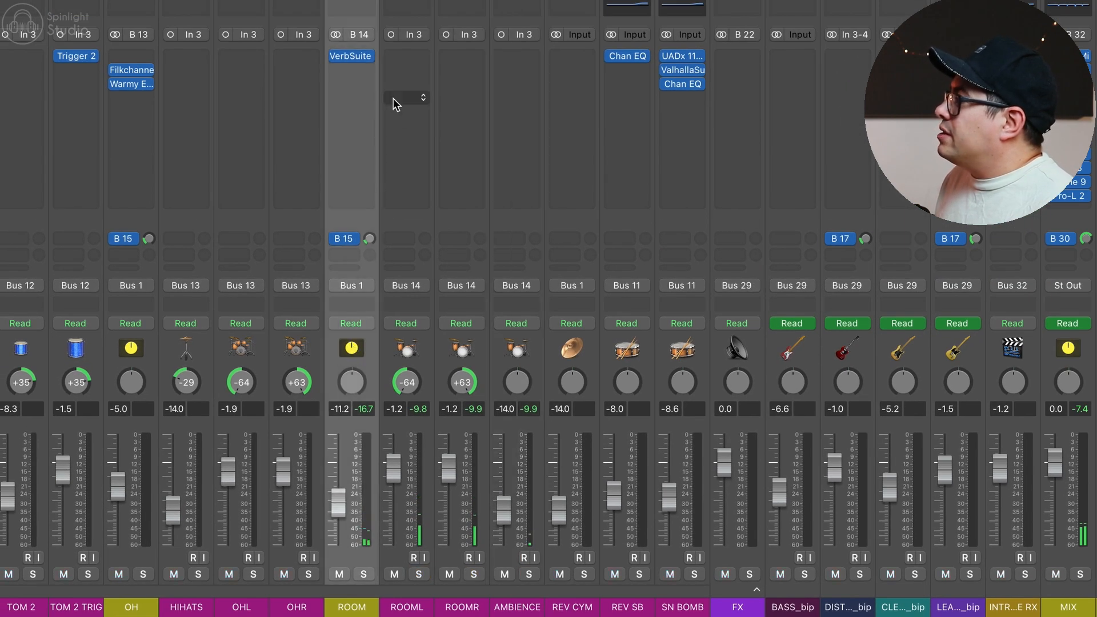
{"action": "left_click", "coordinate": [362, 71]}
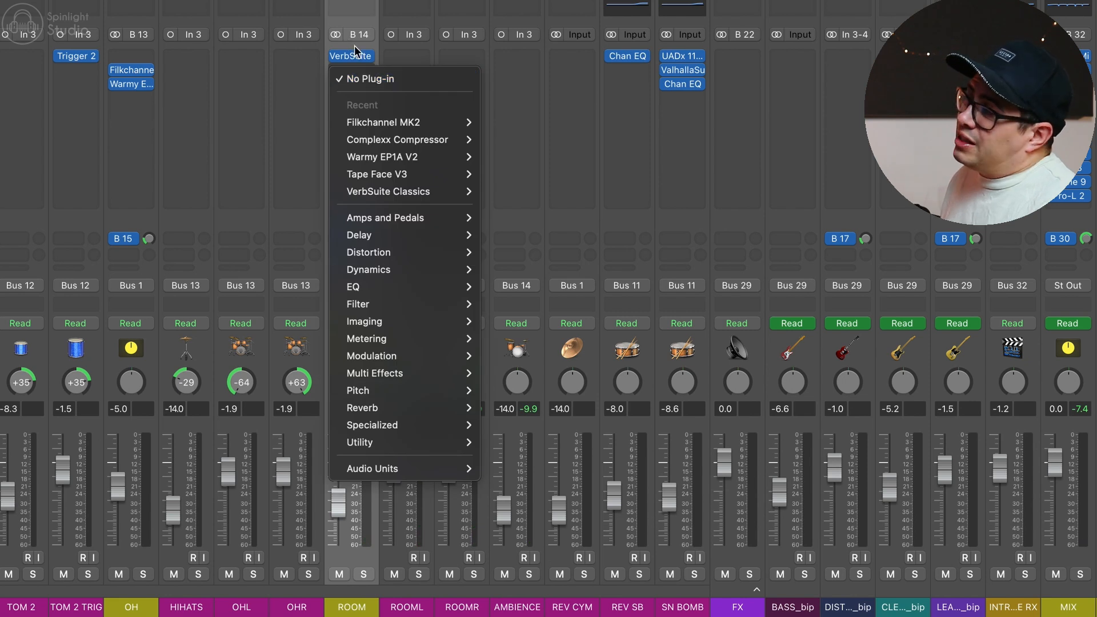
{"action": "left_click", "coordinate": [354, 52]}
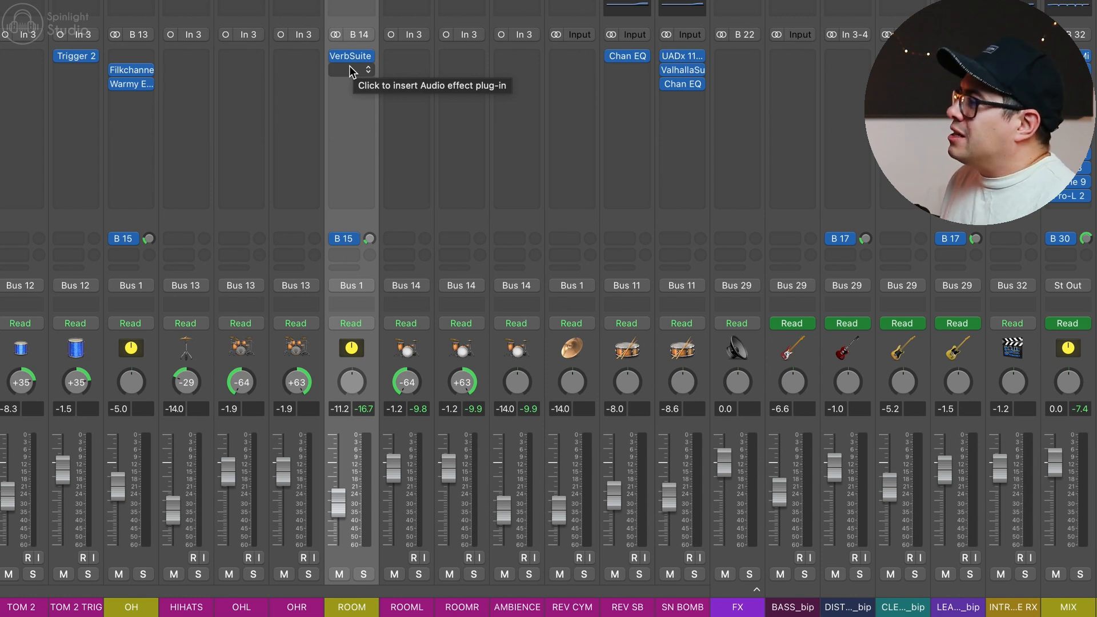
{"action": "left_click", "coordinate": [351, 68]}
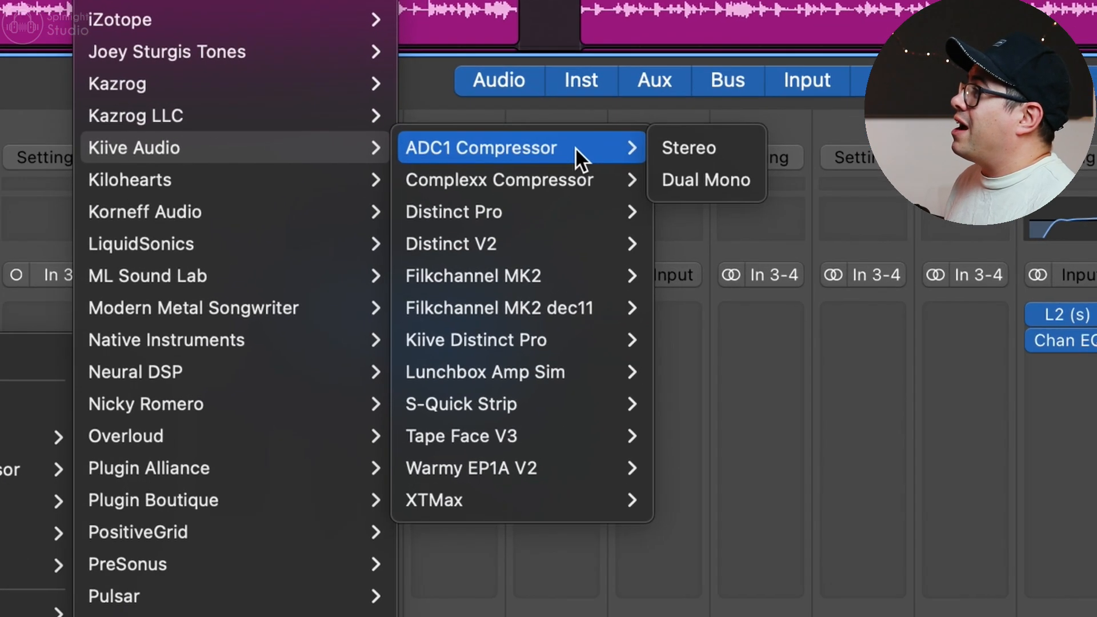
{"action": "left_click", "coordinate": [575, 148]}
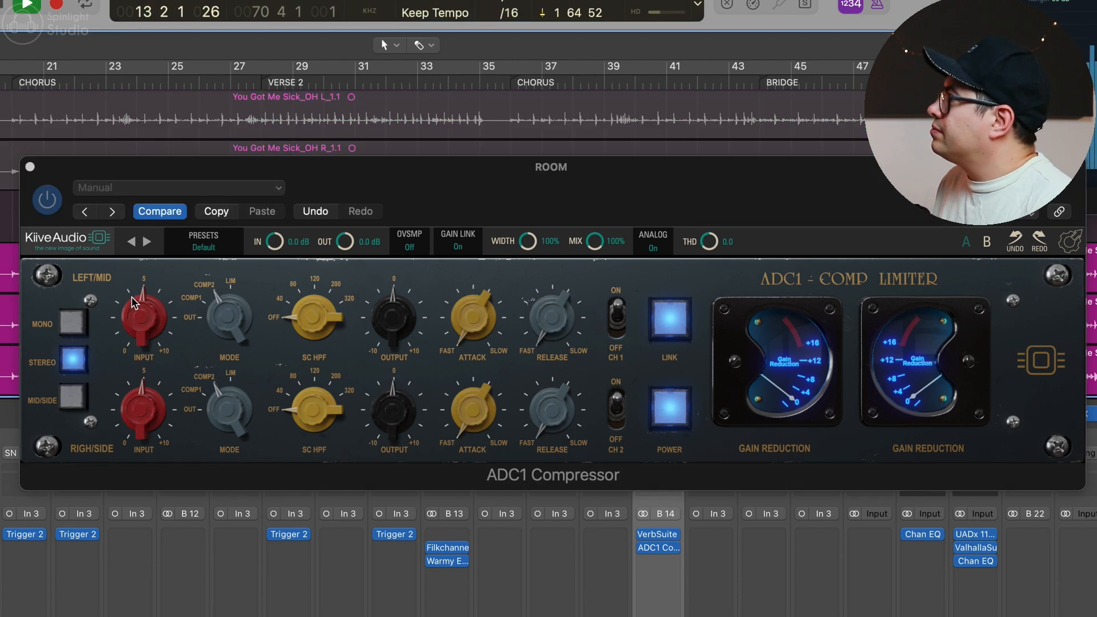
- Raise the ADC1 Compressor's input during playback and set its attack to 24 ms and its release to 4.49
{"action": "mouse_move", "coordinate": [134, 297]}
{"action": "left_mouse_down"}
{"action": "mouse_move", "coordinate": [134, 282]}
{"action": "mouse_move", "coordinate": [136, 309]}
{"action": "left_mouse_up"}
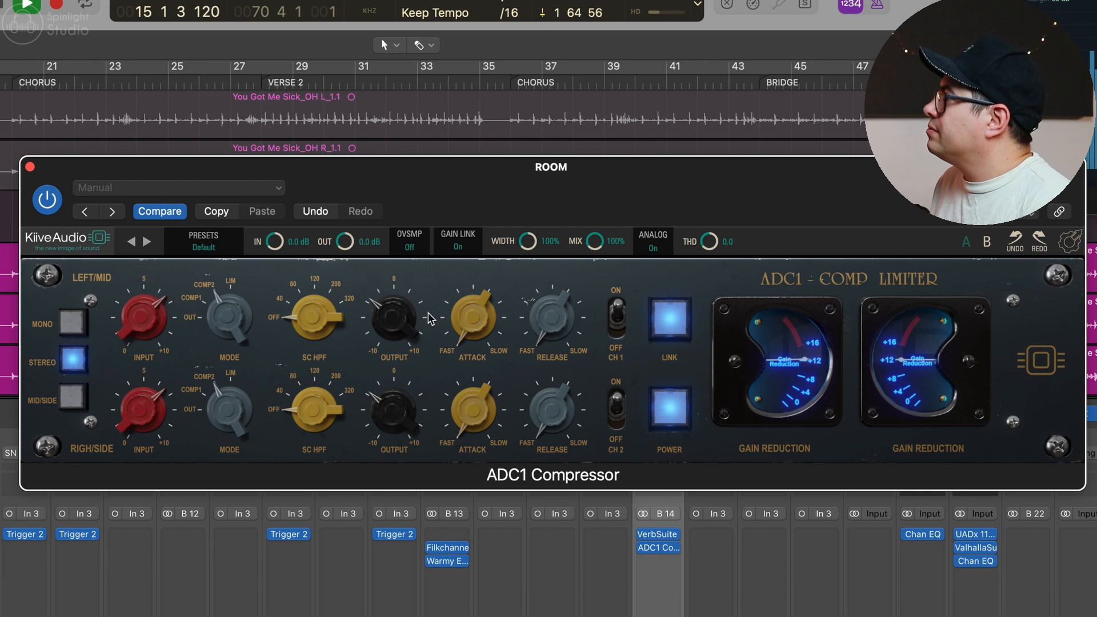
{"action": "left_click_drag", "start_coordinate": [468, 327], "coordinate": [464, 286]}
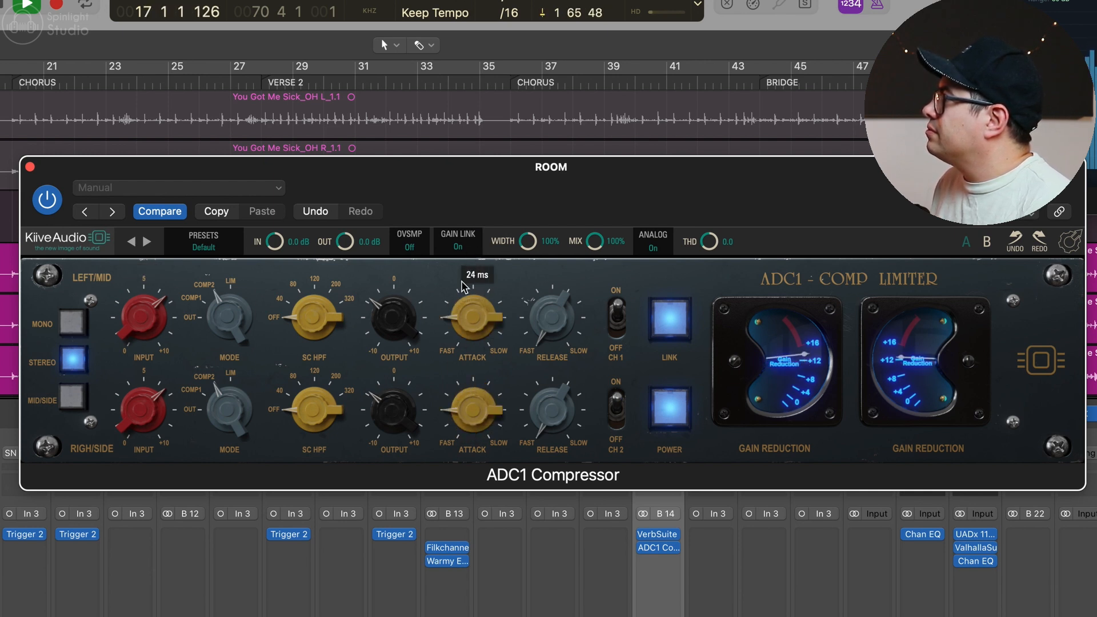
{"action": "left_click_drag", "start_coordinate": [558, 324], "coordinate": [520, 301]}
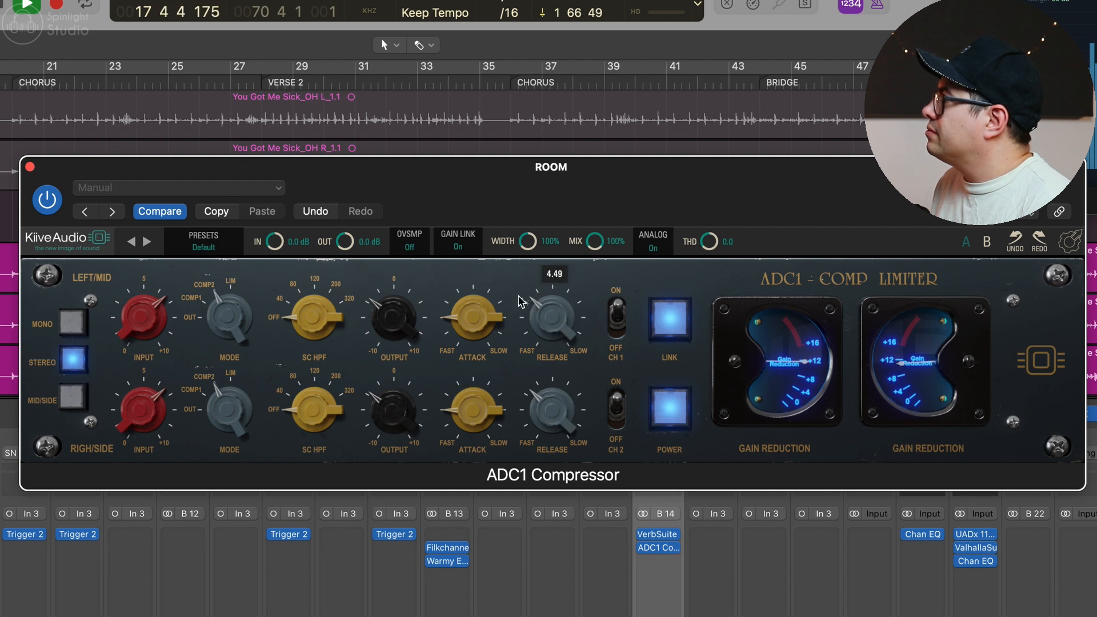
{"action": "left_click_drag", "start_coordinate": [466, 380], "coordinate": [542, 351]}
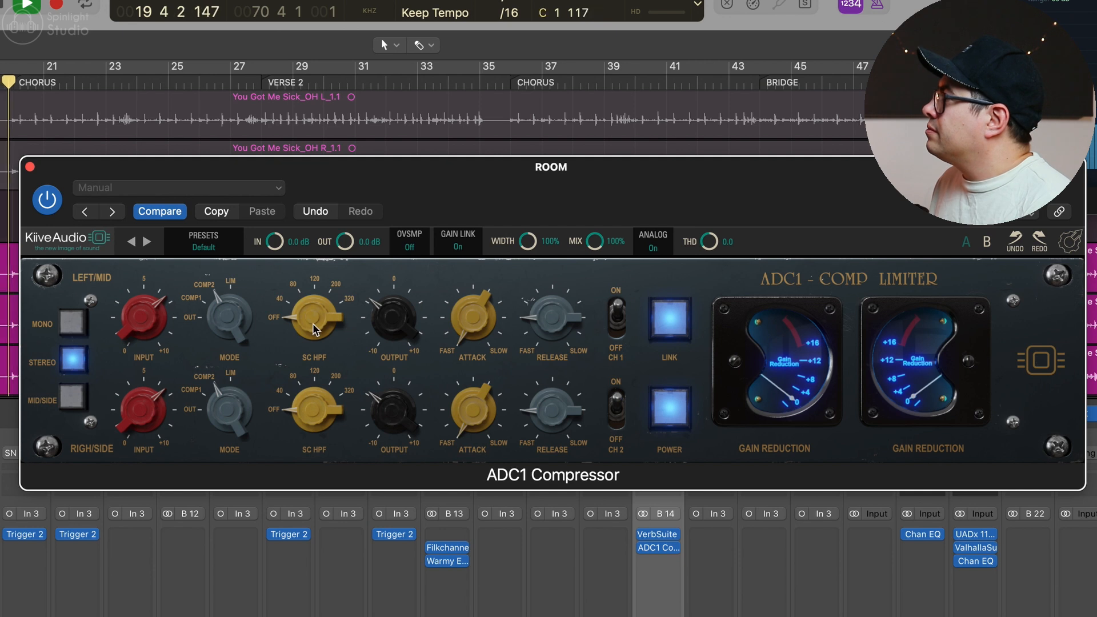
- Audition the ADC1's LIM mode against its compression modes and leave it on COMP1
{"action": "left_click_drag", "start_coordinate": [237, 314], "coordinate": [253, 245]}
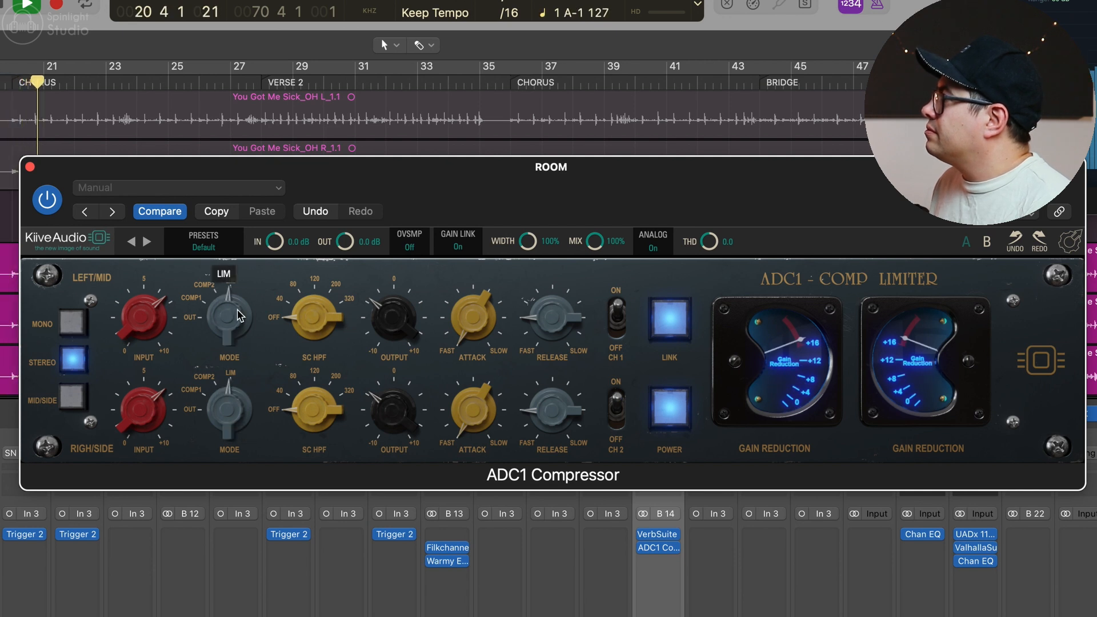
{"action": "left_click_drag", "start_coordinate": [231, 340], "coordinate": [226, 363]}
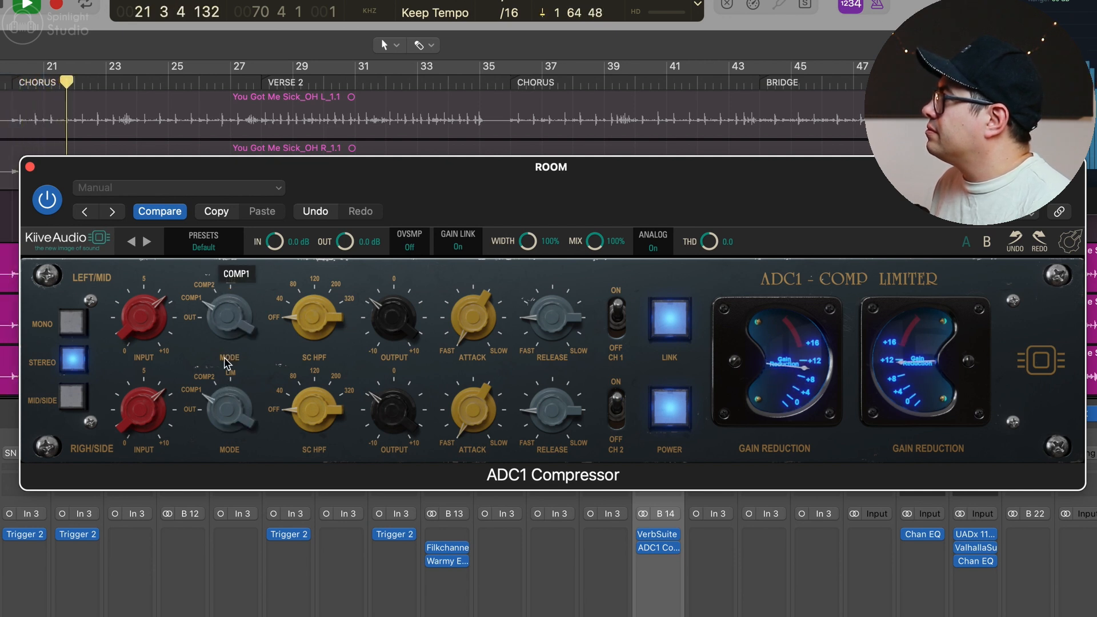
{"action": "left_click_drag", "start_coordinate": [223, 325], "coordinate": [251, 244]}
{"action": "left_click_drag", "start_coordinate": [225, 308], "coordinate": [214, 359]}
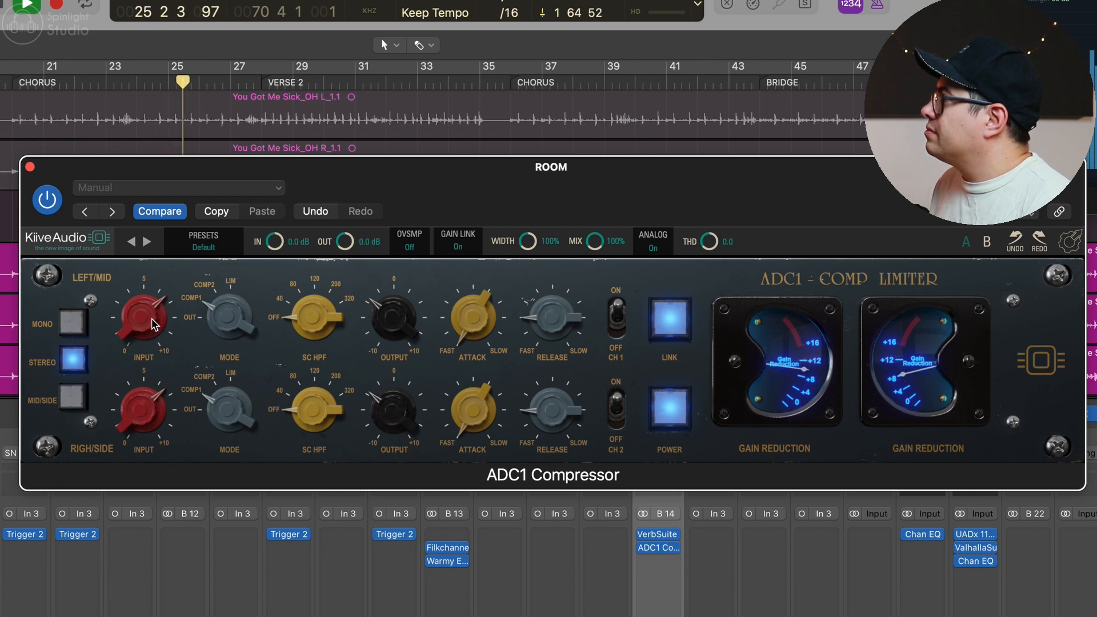
- Adjust the ADC1's attack, lower its output to -2.47 and compare the room sound with the compressor bypassed
{"action": "left_click_drag", "start_coordinate": [475, 308], "coordinate": [484, 284]}
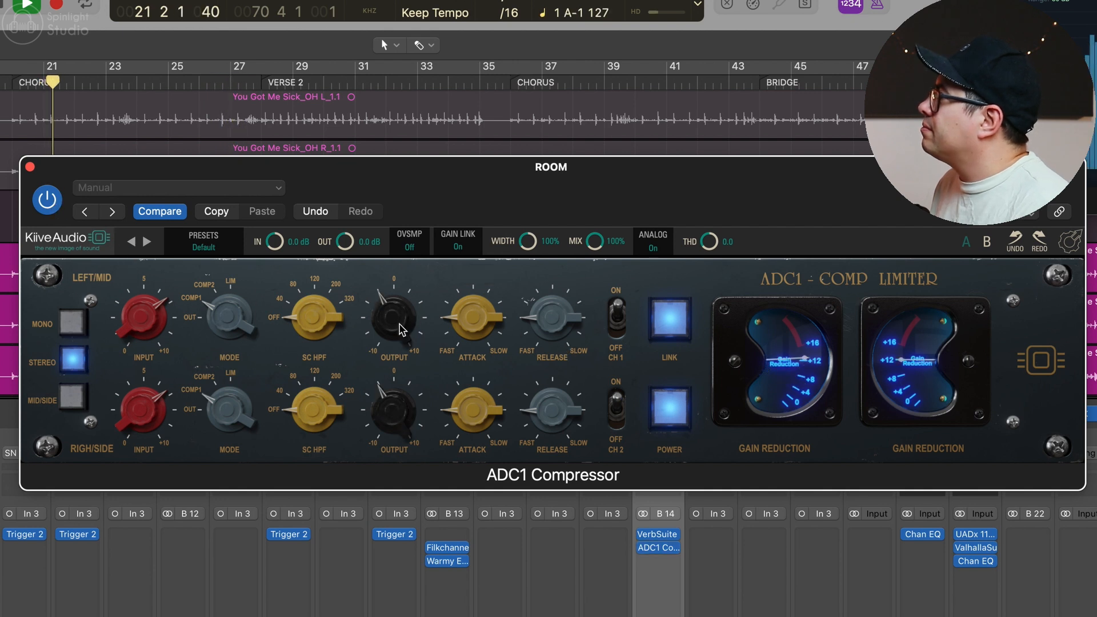
{"action": "left_click_drag", "start_coordinate": [399, 324], "coordinate": [399, 327]}
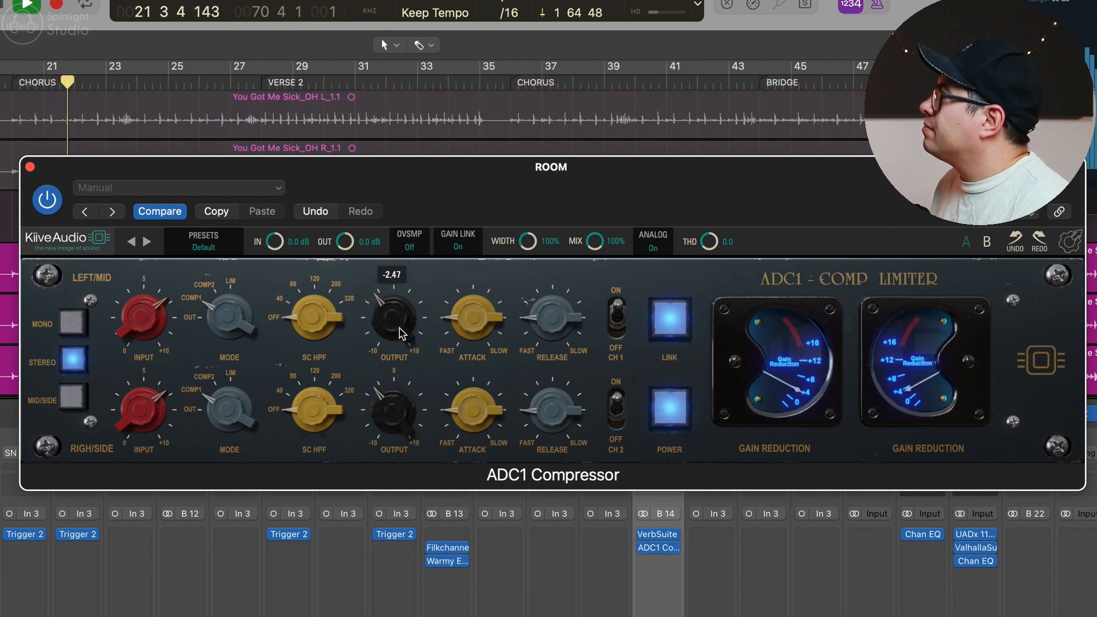
{"action": "left_click", "coordinate": [48, 200]}
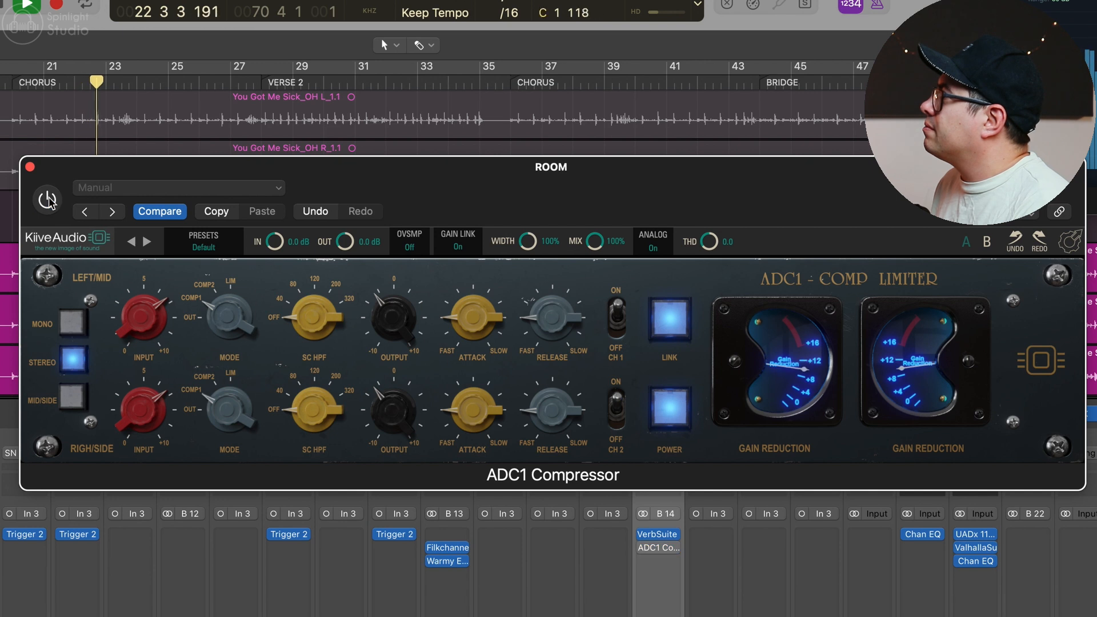
{"action": "left_click", "coordinate": [48, 200]}
- Drive the ADC1's input harder, set release to 3.52 and attack to 47 ms, and compare against bypass
{"action": "left_click_drag", "start_coordinate": [166, 311], "coordinate": [172, 311]}
{"action": "mouse_move", "coordinate": [543, 322]}
{"action": "left_mouse_down"}
{"action": "mouse_move", "coordinate": [538, 366]}
{"action": "mouse_move", "coordinate": [553, 310]}
{"action": "mouse_move", "coordinate": [552, 328]}
{"action": "left_mouse_up"}
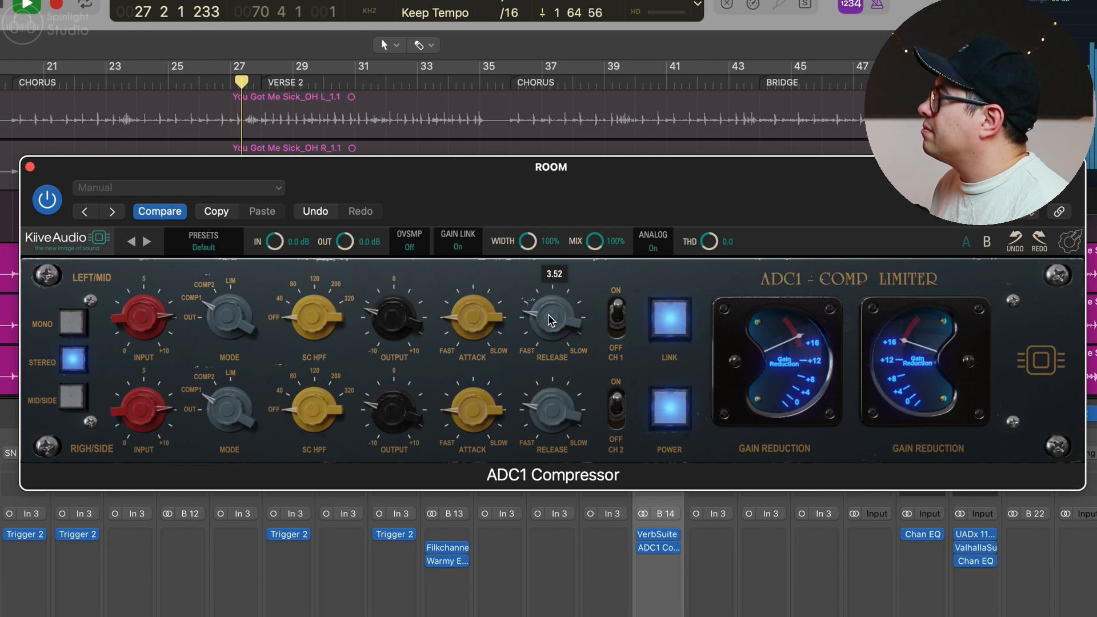
{"action": "left_click_drag", "start_coordinate": [474, 320], "coordinate": [478, 350]}
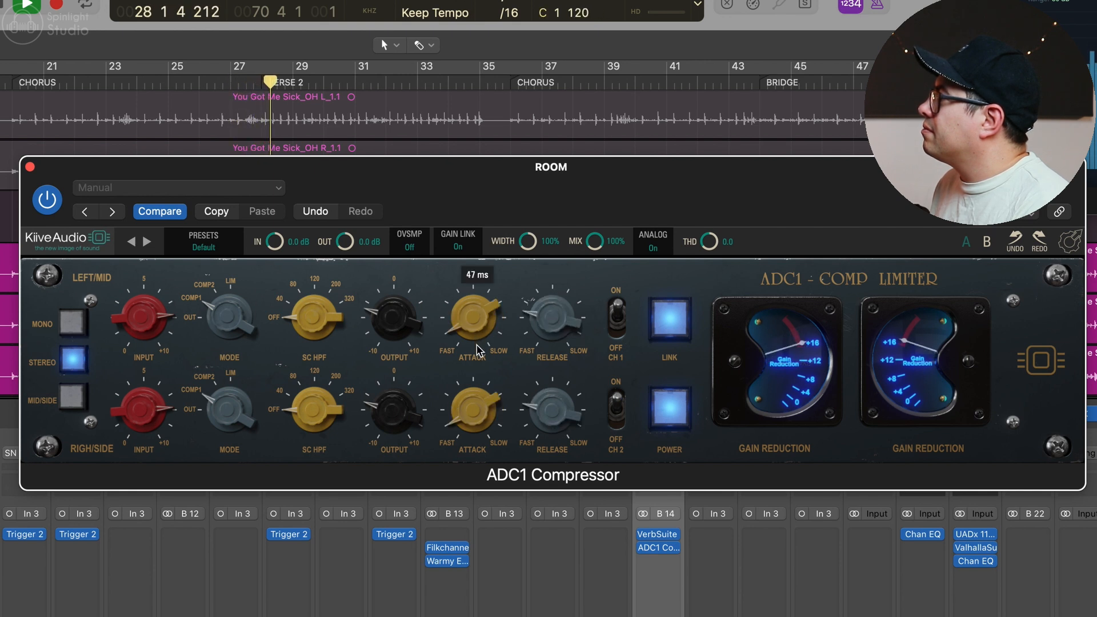
{"action": "left_click", "coordinate": [48, 202]}
{"action": "left_click", "coordinate": [47, 203]}
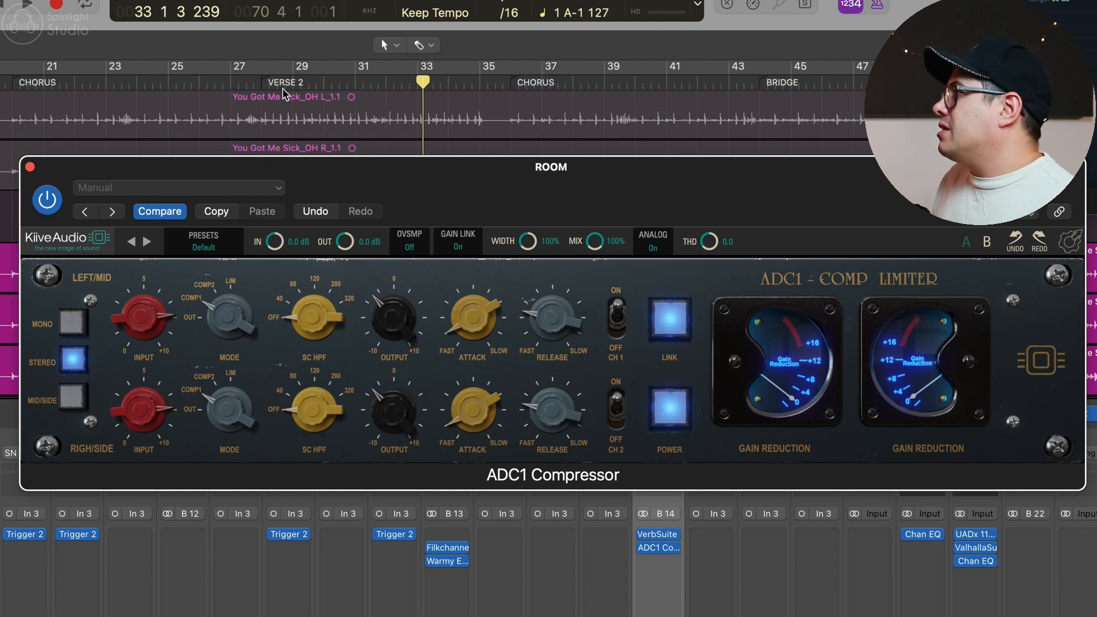
- Play the drums from VERSE 2, toggle the ROOM solo and raise the ROOM fader slightly
{"action": "left_click", "coordinate": [260, 82]}
{"action": "key", "text": "space"}
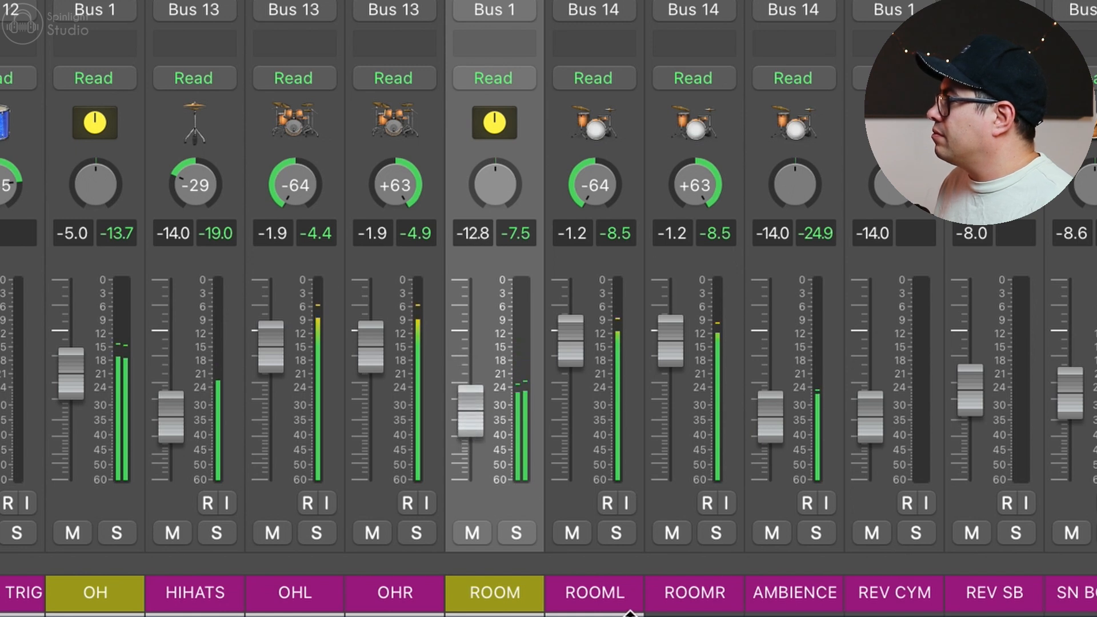
{"action": "left_click", "coordinate": [526, 531]}
{"action": "left_click", "coordinate": [526, 531]}
{"action": "left_click_drag", "start_coordinate": [468, 411], "coordinate": [468, 406]}
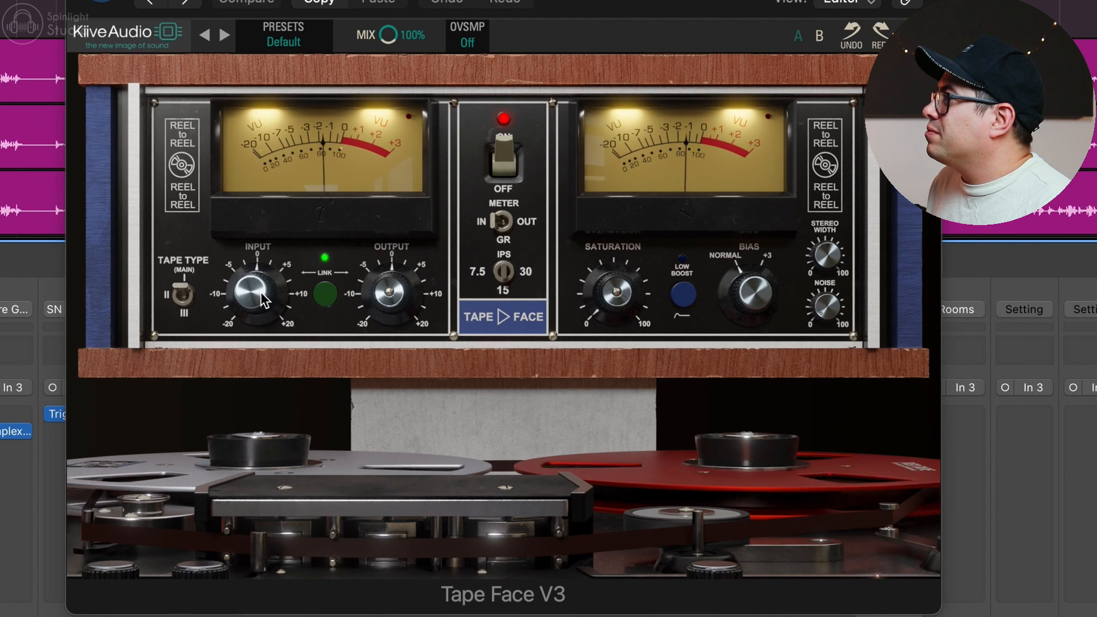
- Set Tape Face V3 on the ROOM bus to 4.38 dB input and 7.5 IPS, and adjust its bias
{"action": "left_click_drag", "start_coordinate": [263, 298], "coordinate": [272, 239]}
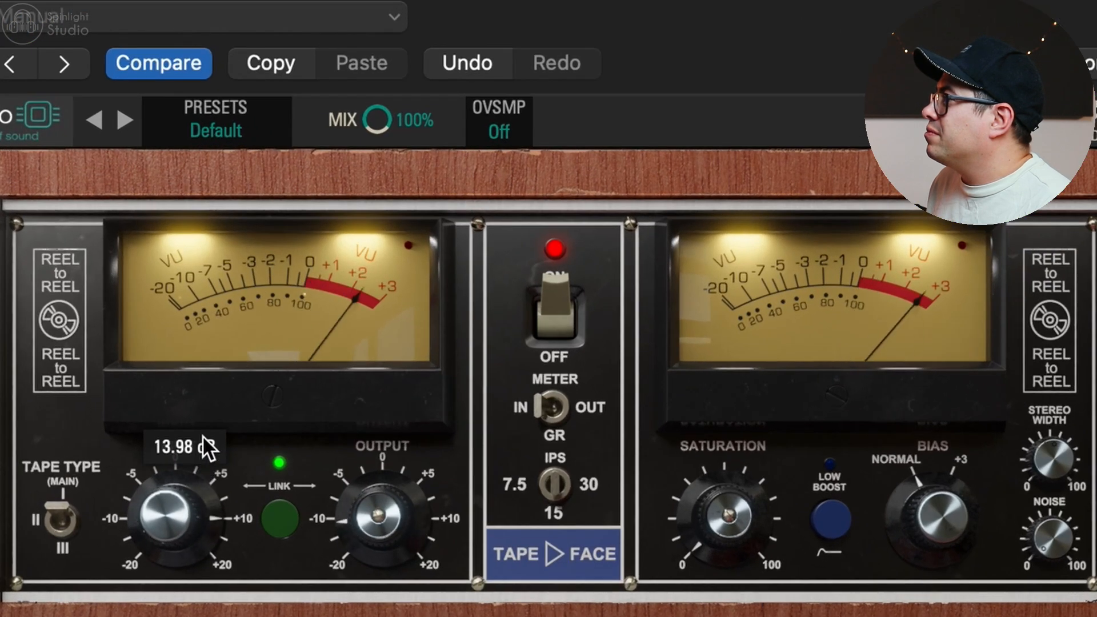
{"action": "left_click_drag", "start_coordinate": [207, 446], "coordinate": [210, 515]}
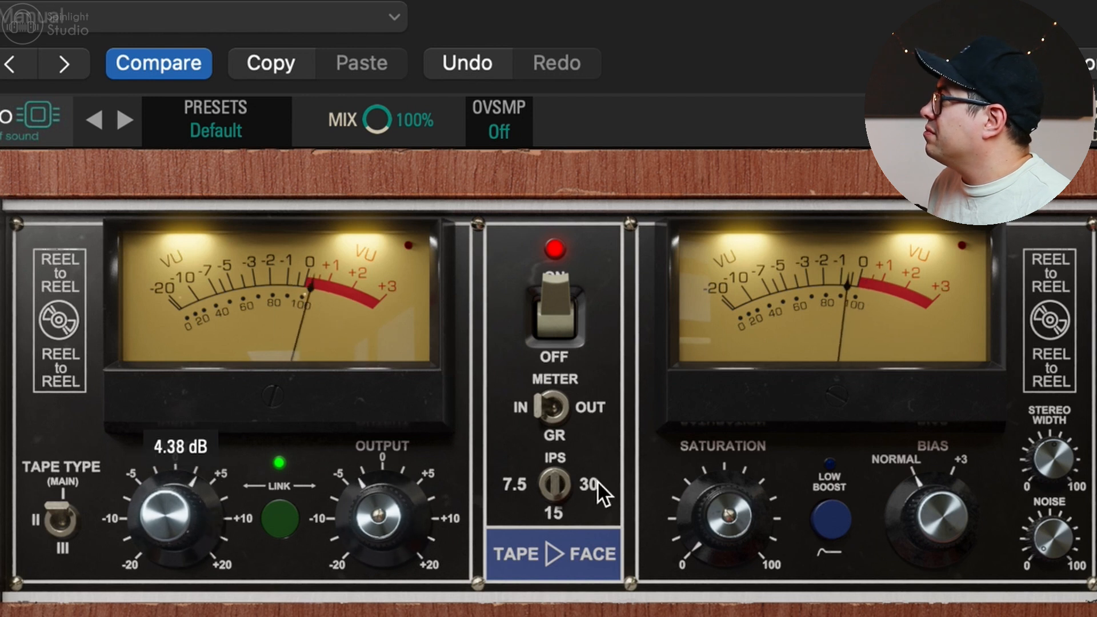
{"action": "left_click", "coordinate": [499, 486]}
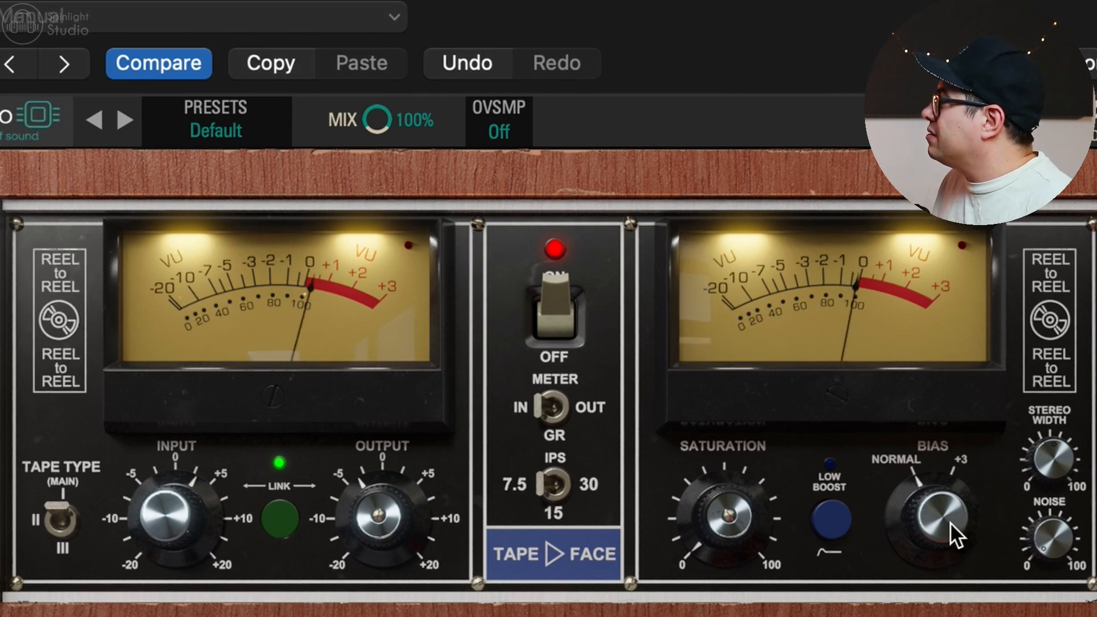
{"action": "left_click_drag", "start_coordinate": [947, 519], "coordinate": [954, 474]}
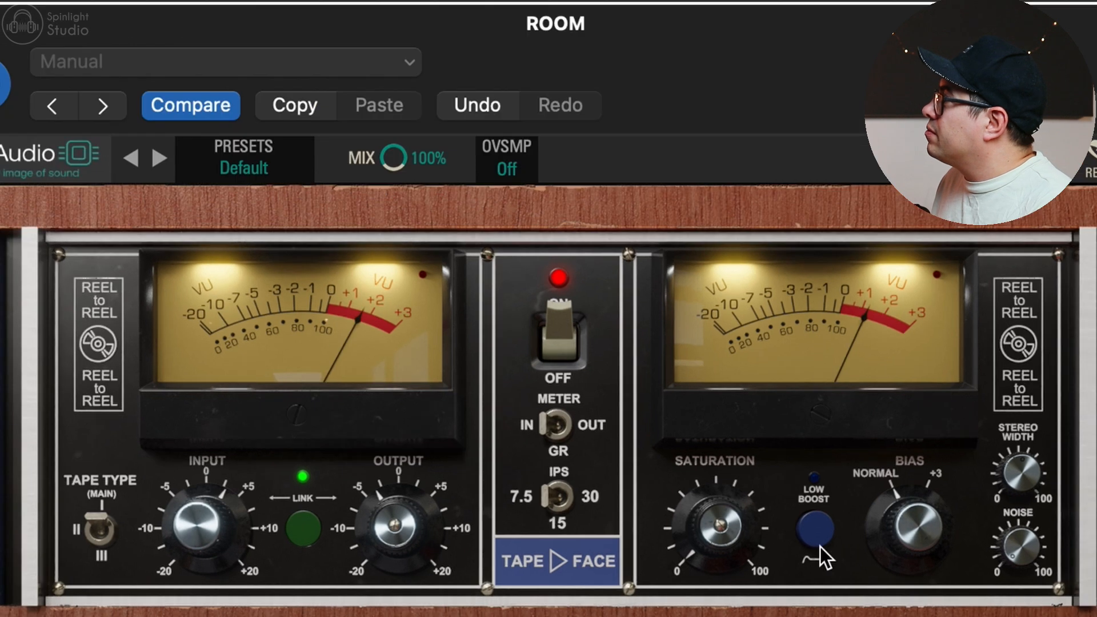
- Try Tape Face's low boost with a small bias adjustment and toggle the plug-in's bypass to compare
{"action": "left_click", "coordinate": [818, 536]}
{"action": "left_click_drag", "start_coordinate": [917, 518], "coordinate": [907, 509]}
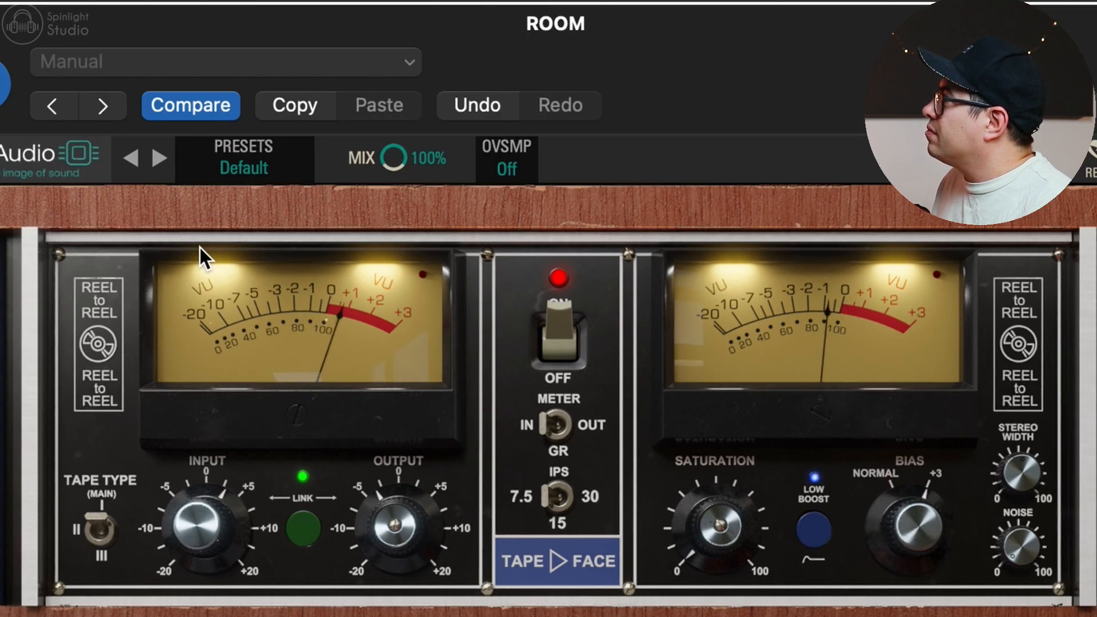
{"action": "left_click", "coordinate": [5, 85]}
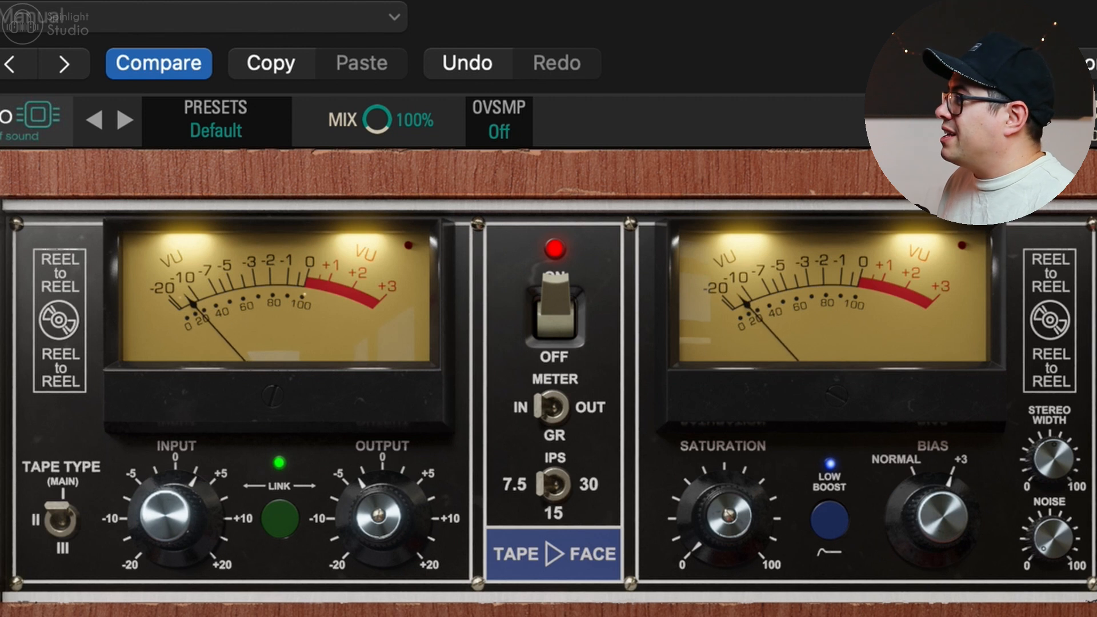
- Readjust Tape Face's input and bias and switch its low boost off
{"action": "left_click_drag", "start_coordinate": [194, 521], "coordinate": [197, 507]}
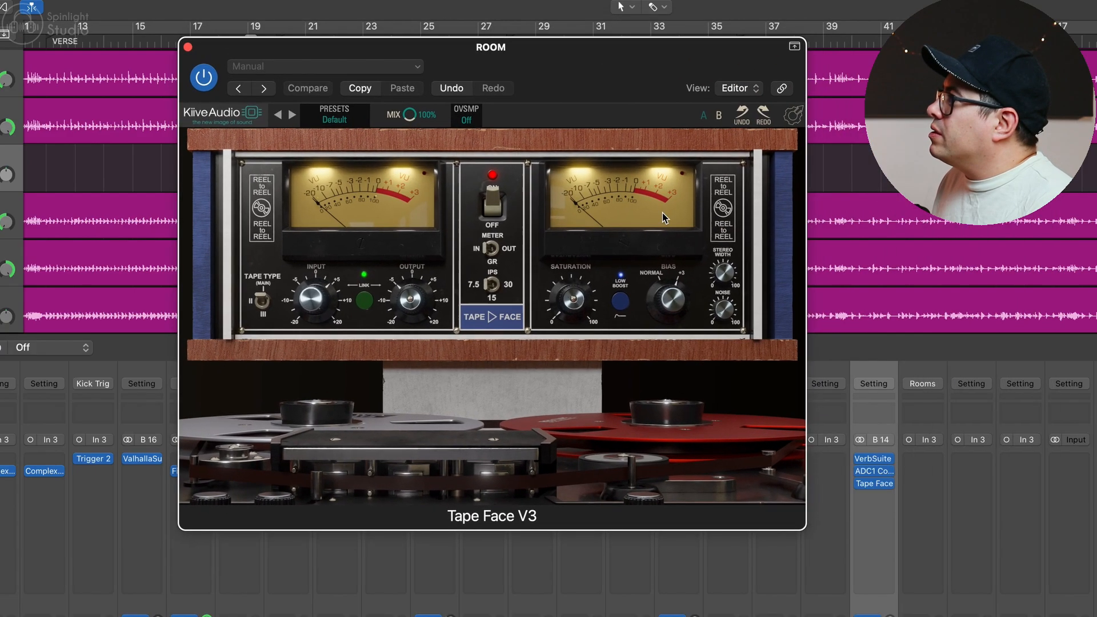
{"action": "left_click_drag", "start_coordinate": [668, 294], "coordinate": [669, 400]}
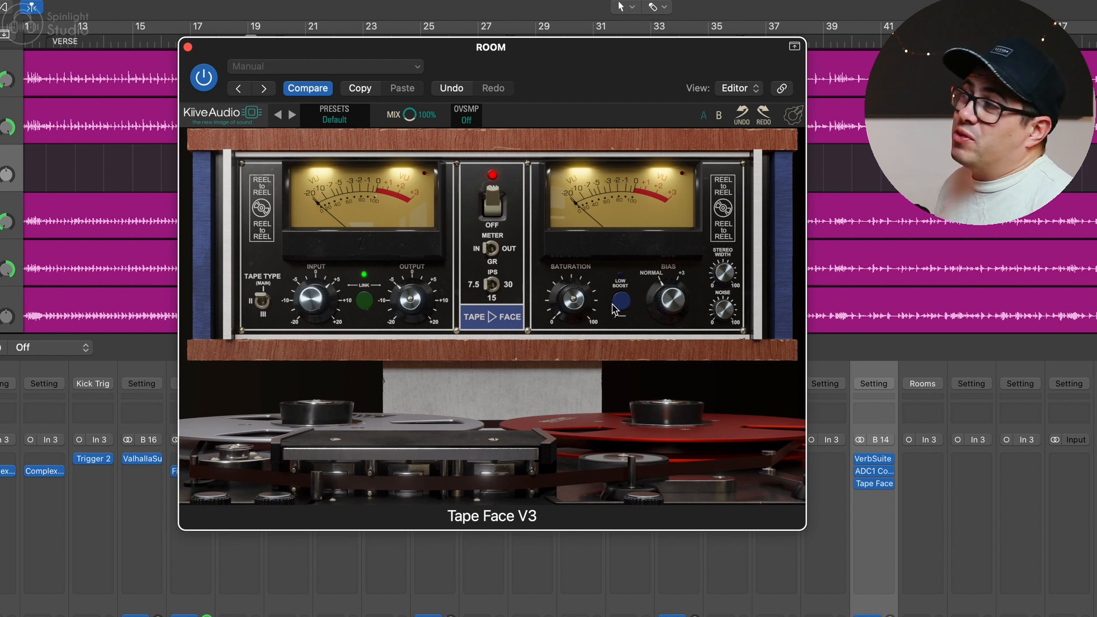
{"action": "left_click_drag", "start_coordinate": [431, 53], "coordinate": [460, 104]}
{"action": "left_click", "coordinate": [536, 43]}
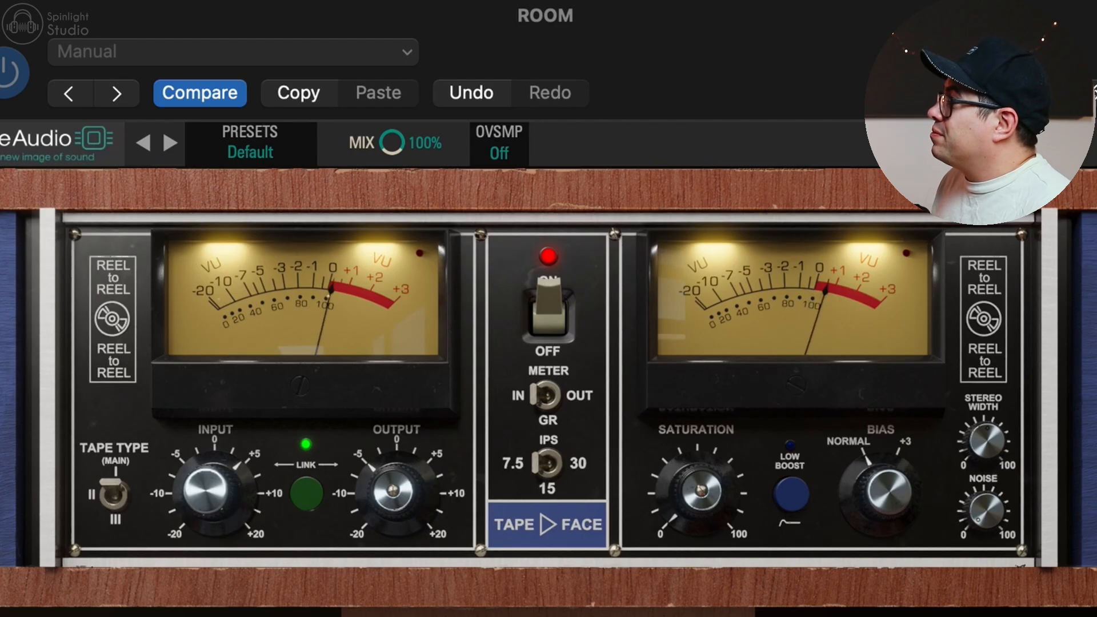
- Push Tape Face's input slightly and compare the room sound using the plug-in bypass and its own power switch
{"action": "left_click_drag", "start_coordinate": [201, 488], "coordinate": [211, 472]}
{"action": "left_click", "coordinate": [8, 70]}
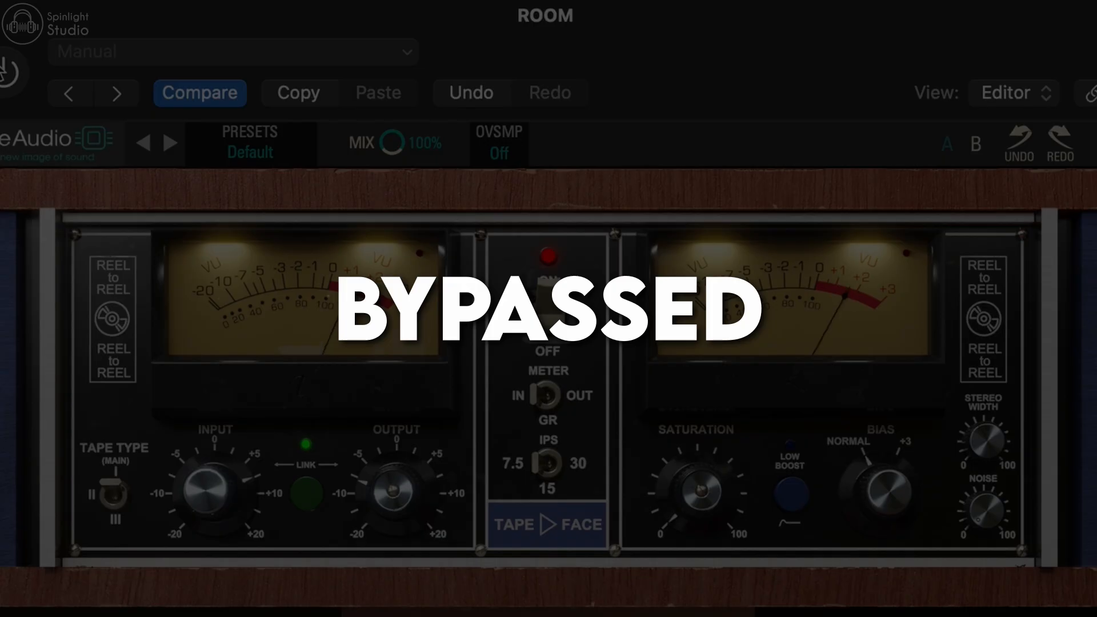
{"action": "left_click", "coordinate": [3, 70]}
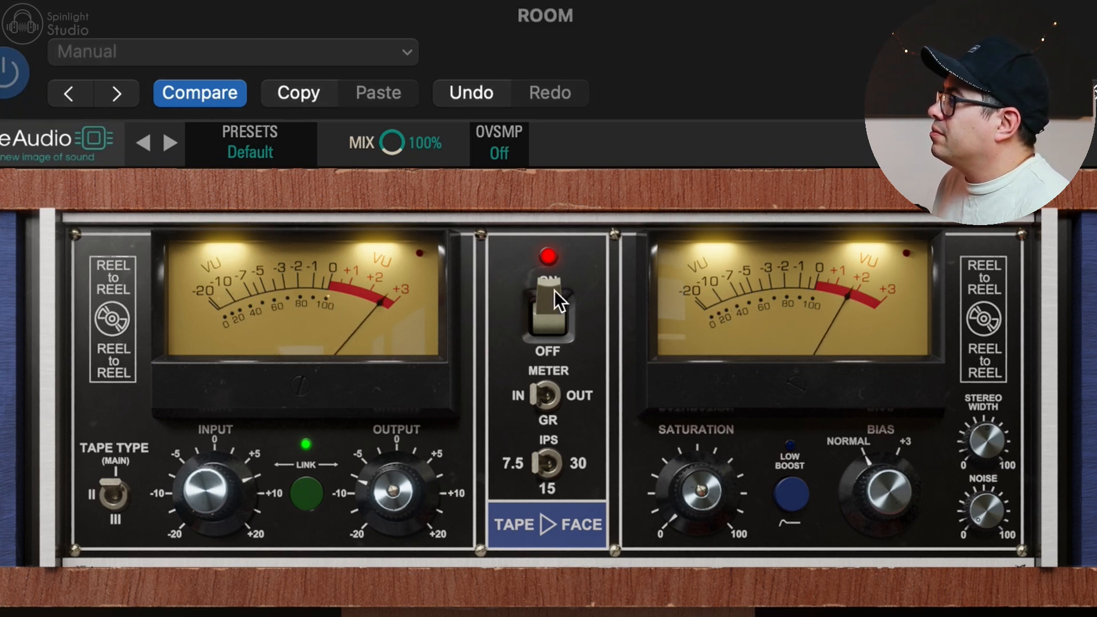
{"action": "left_click", "coordinate": [554, 318]}
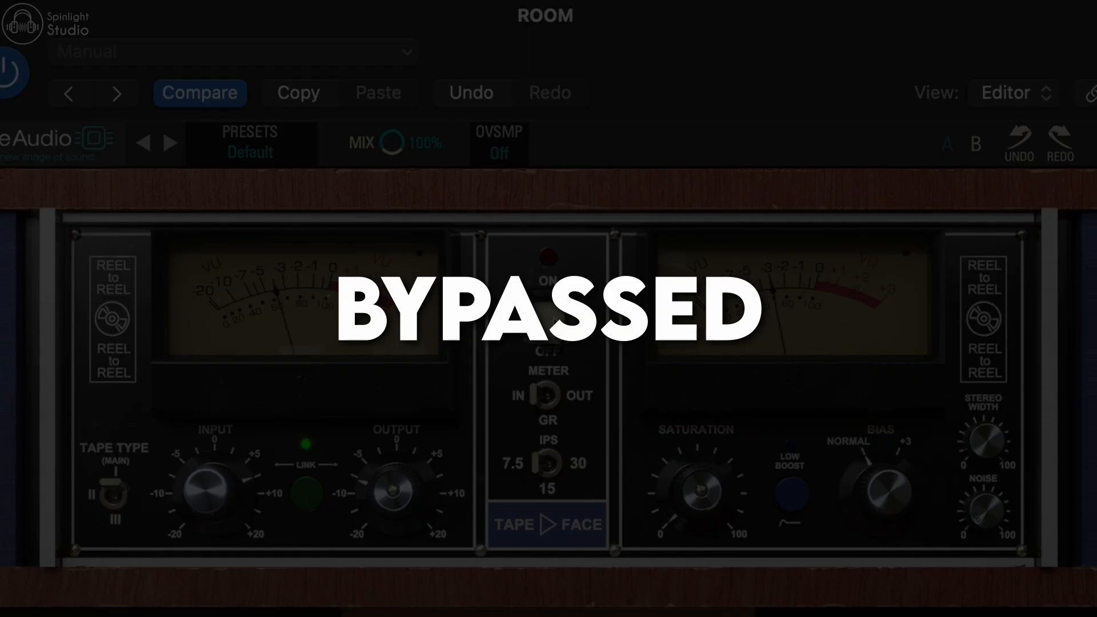
{"action": "left_click", "coordinate": [553, 317]}
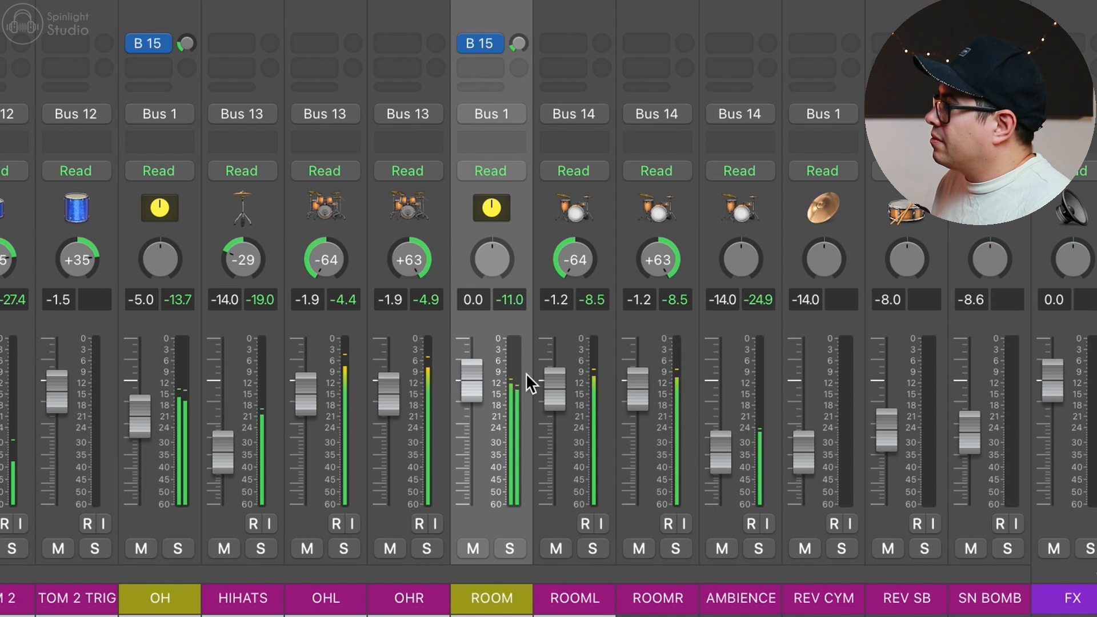
- Lower the ROOM fader to -11.0 dB within the full mix and stop playback
{"action": "left_click_drag", "start_coordinate": [476, 386], "coordinate": [472, 440]}
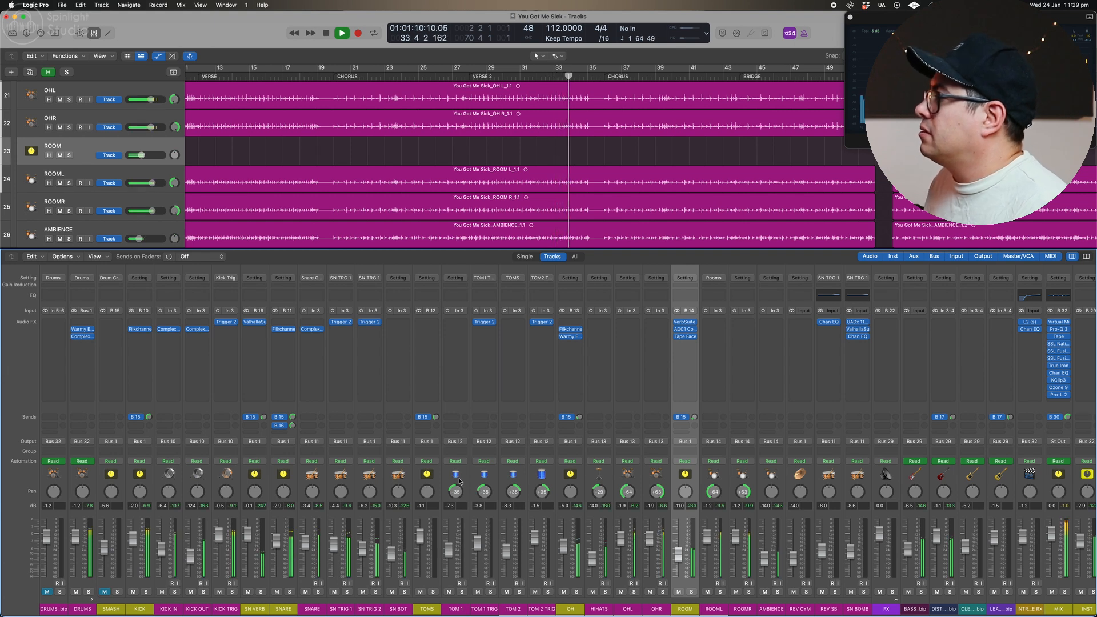
{"action": "key", "text": "space"}
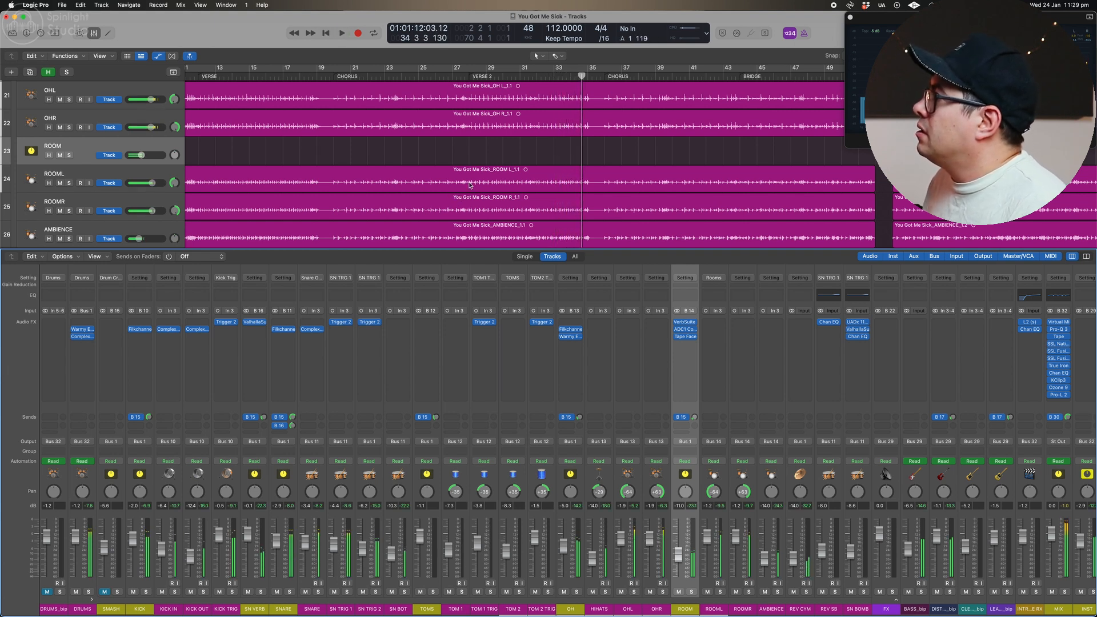
- Loop the intro's tom section, start playback and solo the TOMS bus
{"action": "key", "text": "x"}
{"action": "key", "text": "super+Down"}
{"action": "key", "text": "super+Down"}
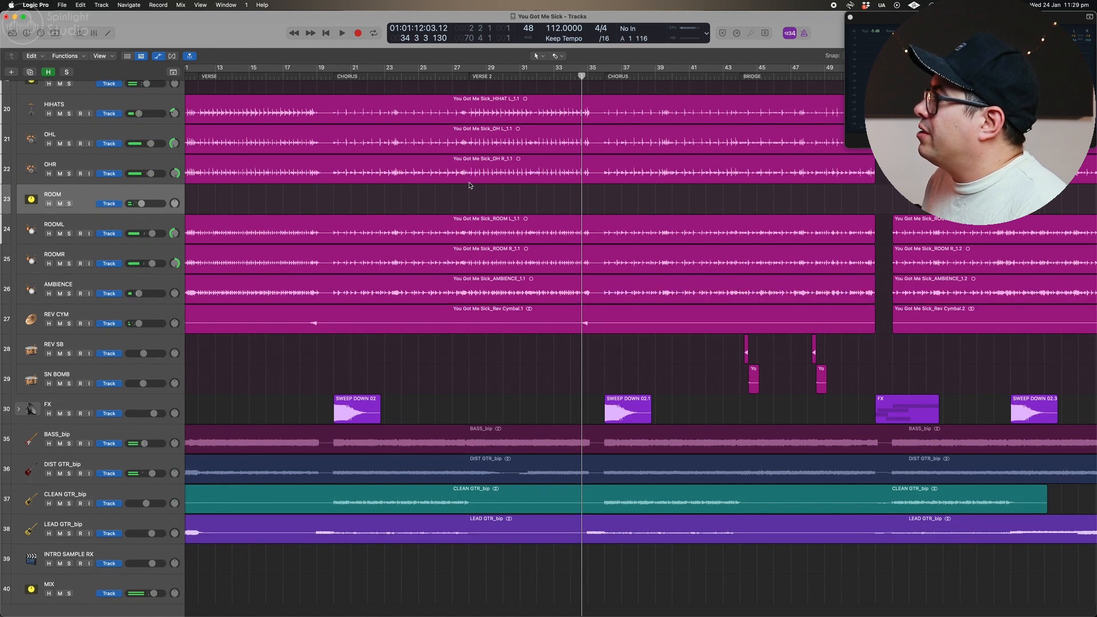
{"action": "scroll", "coordinate": [470, 192], "scroll_direction": "right", "scroll_amount": 4}
{"action": "scroll", "coordinate": [471, 193], "scroll_direction": "up", "scroll_amount": 5}
{"action": "scroll", "coordinate": [472, 193], "scroll_direction": "left", "scroll_amount": 4}
{"action": "scroll", "coordinate": [471, 192], "scroll_direction": "up", "scroll_amount": 3}
{"action": "scroll", "coordinate": [400, 171], "scroll_direction": "left", "scroll_amount": 4}
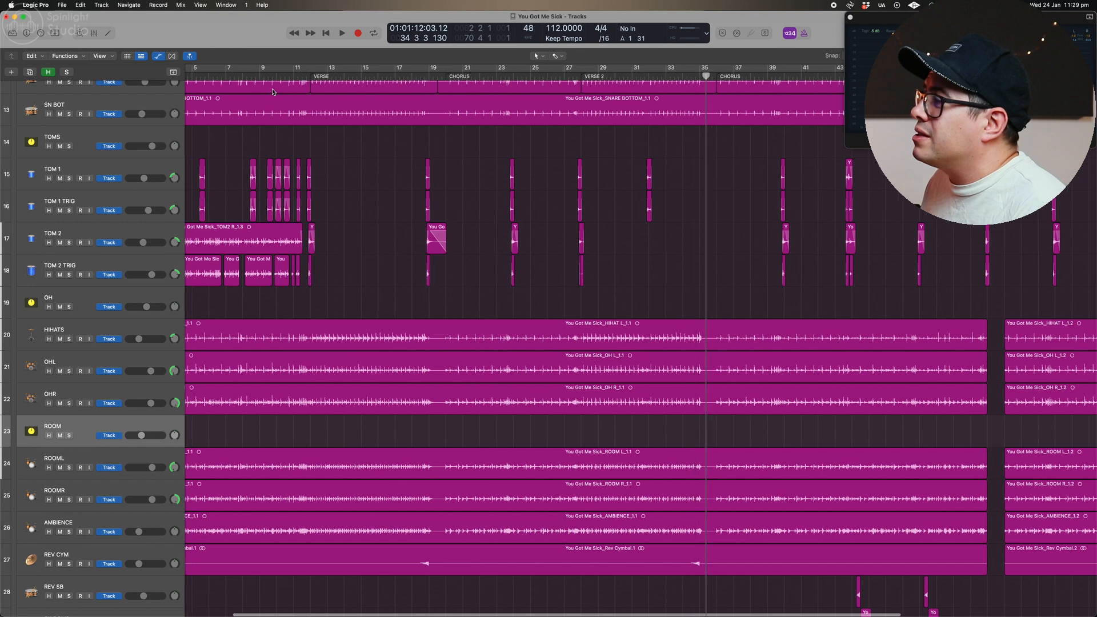
{"action": "scroll", "coordinate": [279, 100], "scroll_direction": "left", "scroll_amount": 2}
{"action": "key", "text": "c"}
{"action": "key", "text": "space"}
{"action": "key", "text": "x"}
{"action": "left_click", "coordinate": [432, 591]}
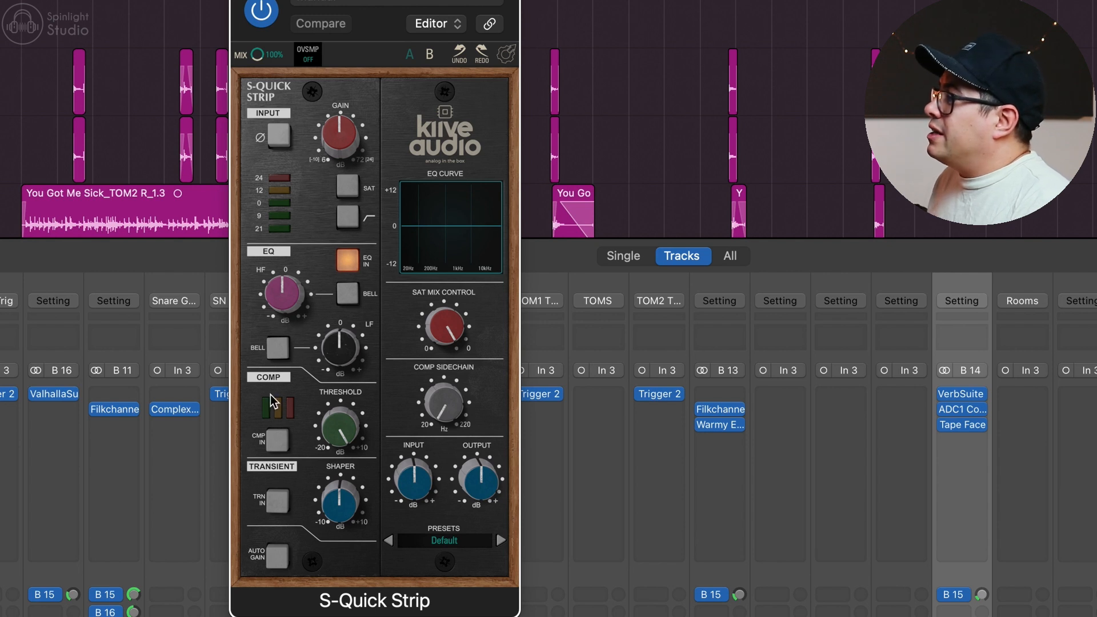
- On the TOMS bus, boost S-Quick Strip's HF by about 6.1 dB and LF by about 2.7 dB, and compare with the plug-in bypassed
{"action": "left_click_drag", "start_coordinate": [300, 316], "coordinate": [305, 280]}
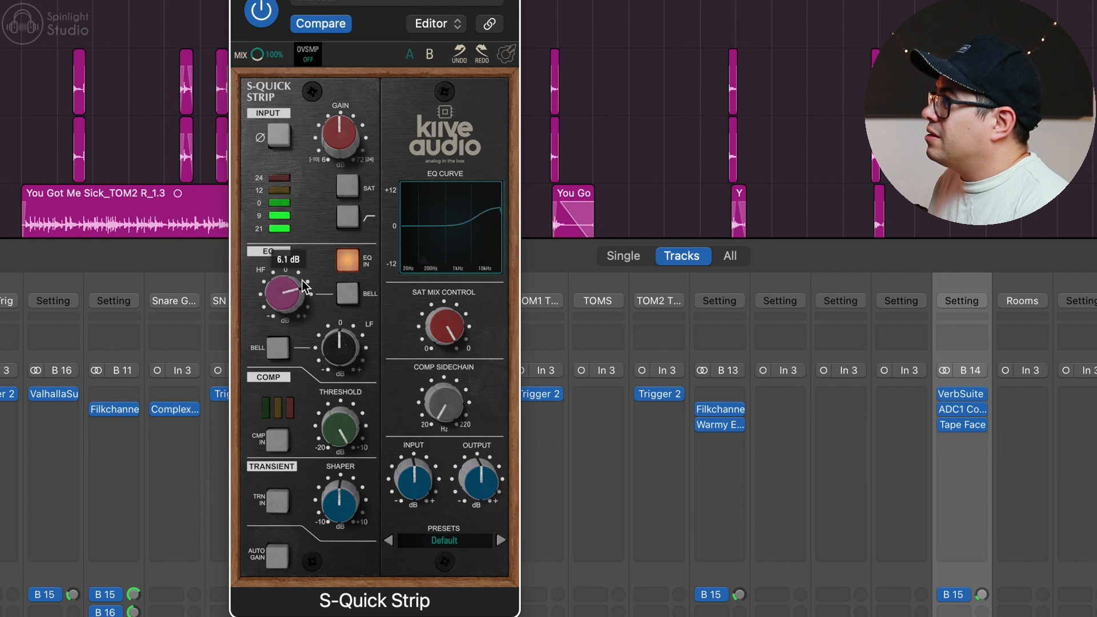
{"action": "left_click_drag", "start_coordinate": [341, 337], "coordinate": [345, 319]}
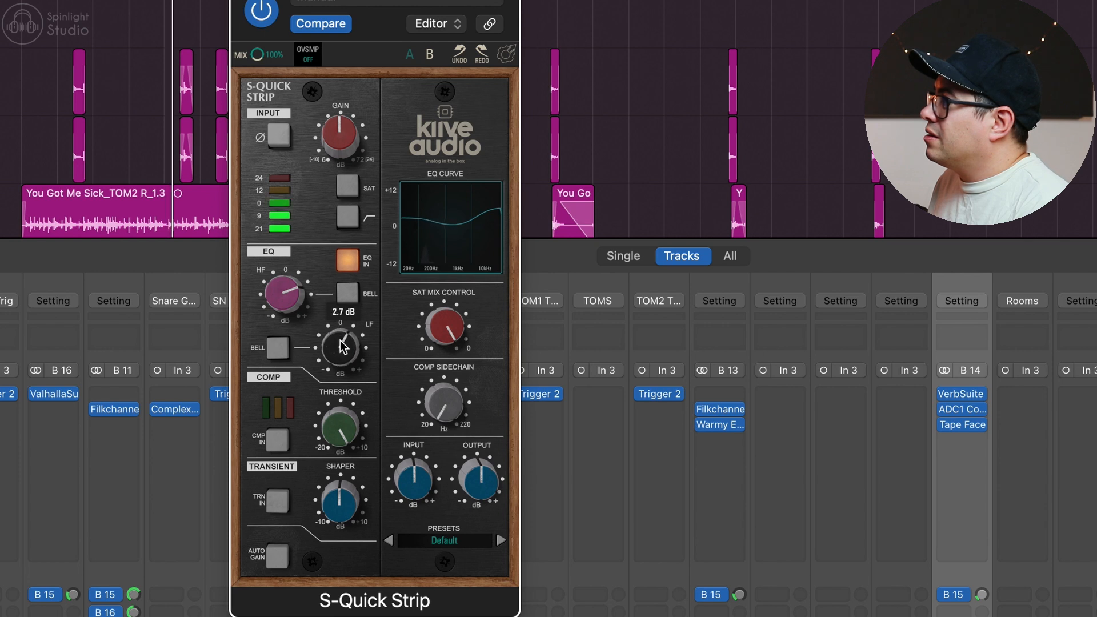
{"action": "left_click", "coordinate": [262, 15]}
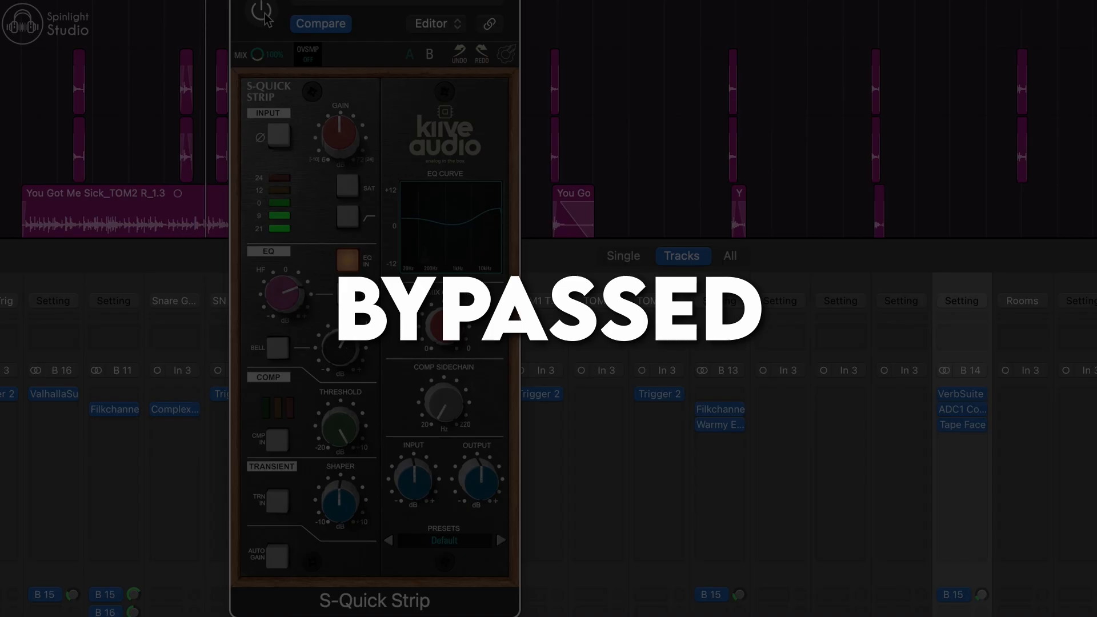
{"action": "left_click", "coordinate": [262, 15]}
- Engage S-Quick Strip's compressor at a threshold of about -1.0 dB and switch on saturation with a slightly raised input gain
{"action": "mouse_move", "coordinate": [343, 432]}
{"action": "left_mouse_down"}
{"action": "mouse_move", "coordinate": [345, 403]}
{"action": "mouse_move", "coordinate": [342, 439]}
{"action": "mouse_move", "coordinate": [345, 430]}
{"action": "left_mouse_up"}
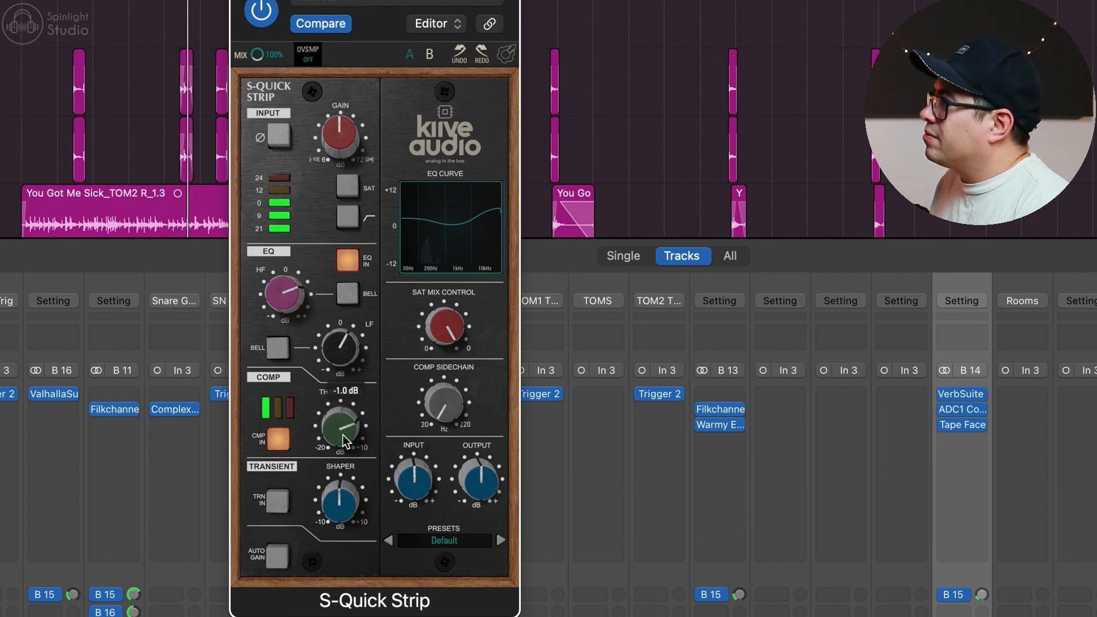
{"action": "left_click", "coordinate": [352, 183]}
{"action": "mouse_move", "coordinate": [343, 136]}
{"action": "left_mouse_down"}
{"action": "mouse_move", "coordinate": [350, 94]}
{"action": "mouse_move", "coordinate": [349, 140]}
{"action": "left_mouse_up"}
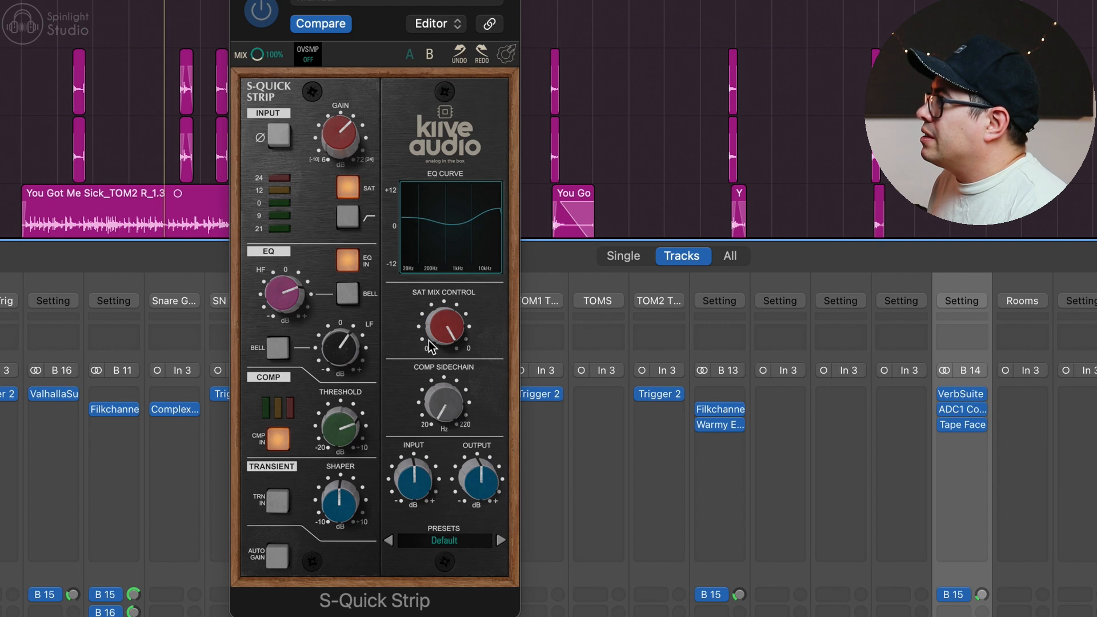
{"action": "left_click_drag", "start_coordinate": [345, 135], "coordinate": [355, 165]}
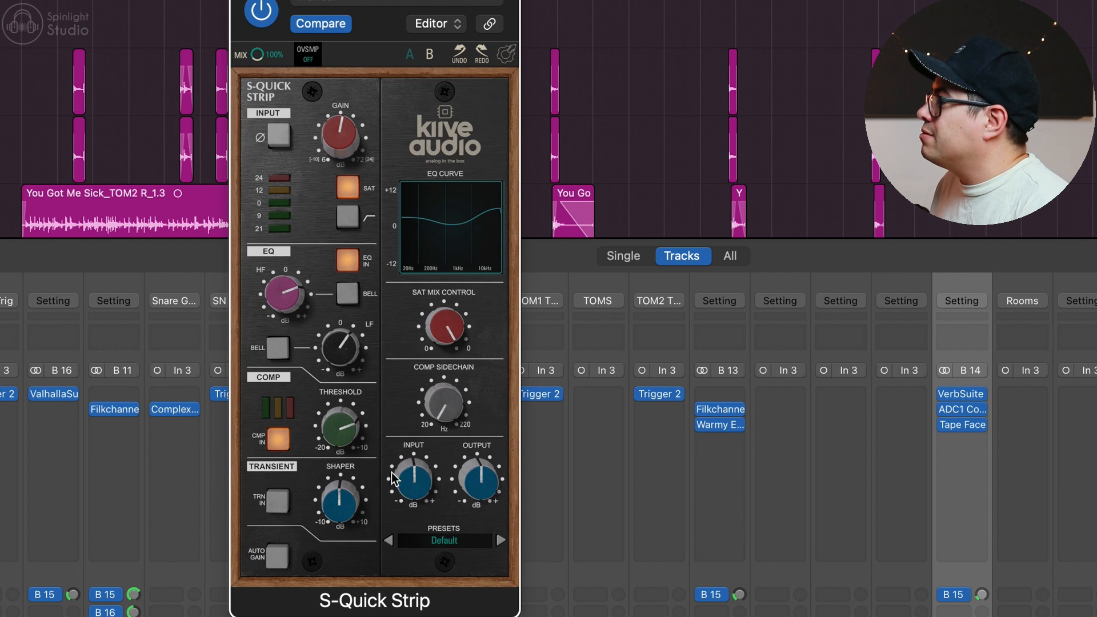
- Compare the toms with S-Quick Strip bypassed and active, and close the plug-in window
{"action": "left_click", "coordinate": [263, 21]}
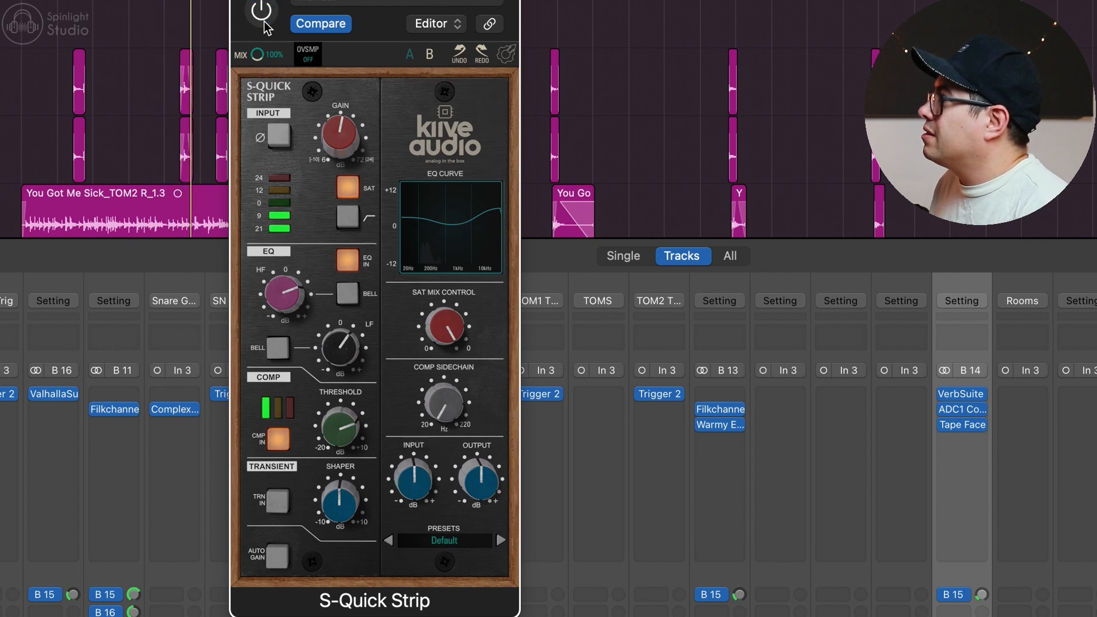
{"action": "left_click", "coordinate": [265, 11]}
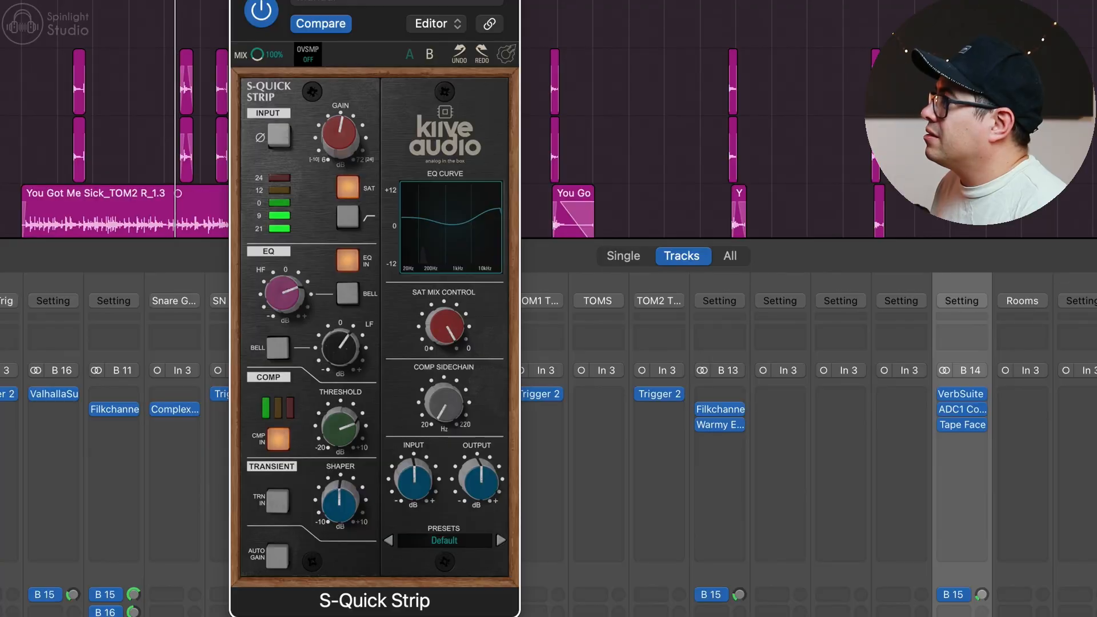
{"action": "key", "text": "super+w"}
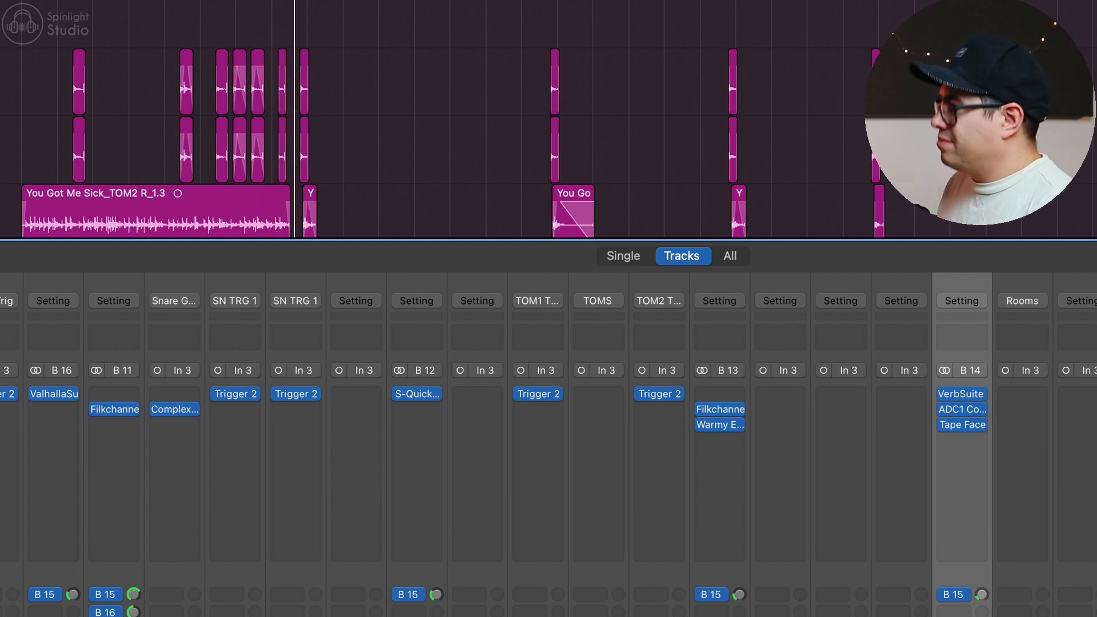
- Select the drum channels from ROOM to DRUMS and toggle their Kiive Audio inserts off and on to compare the kit
{"action": "left_click_drag", "start_coordinate": [961, 616], "coordinate": [10, 616]}
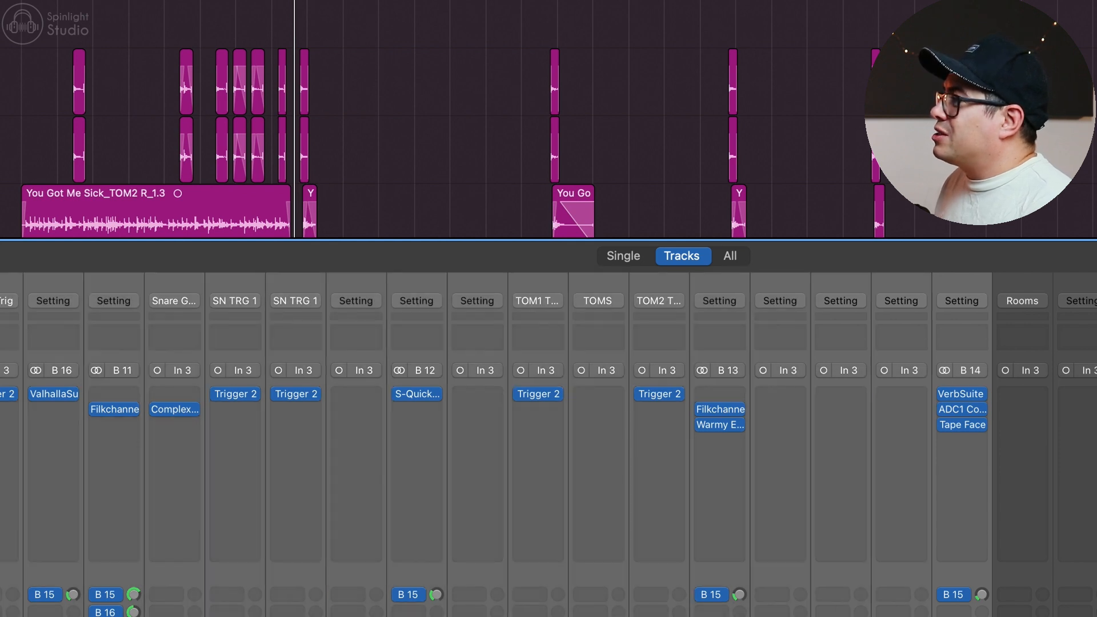
{"action": "left_click_drag", "start_coordinate": [0, 409], "coordinate": [0, 424]}
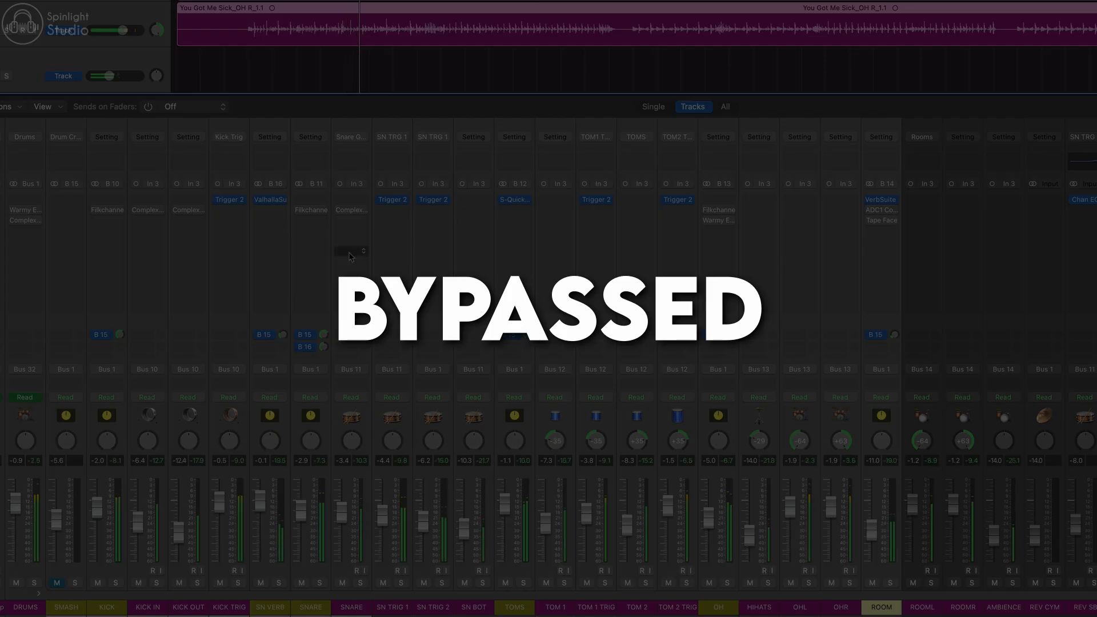
{"action": "left_click_drag", "start_coordinate": [13, 210], "coordinate": [13, 223]}
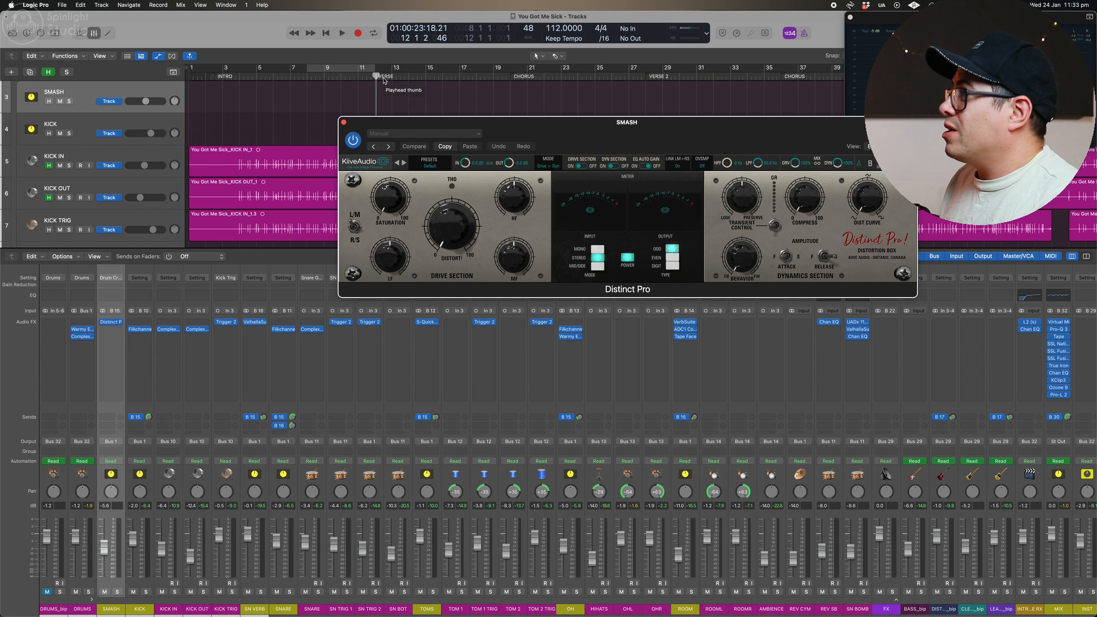
- Solo the SMASH bus, start playback from the verse and raise Distinct Pro's saturation
{"action": "left_click", "coordinate": [117, 592]}
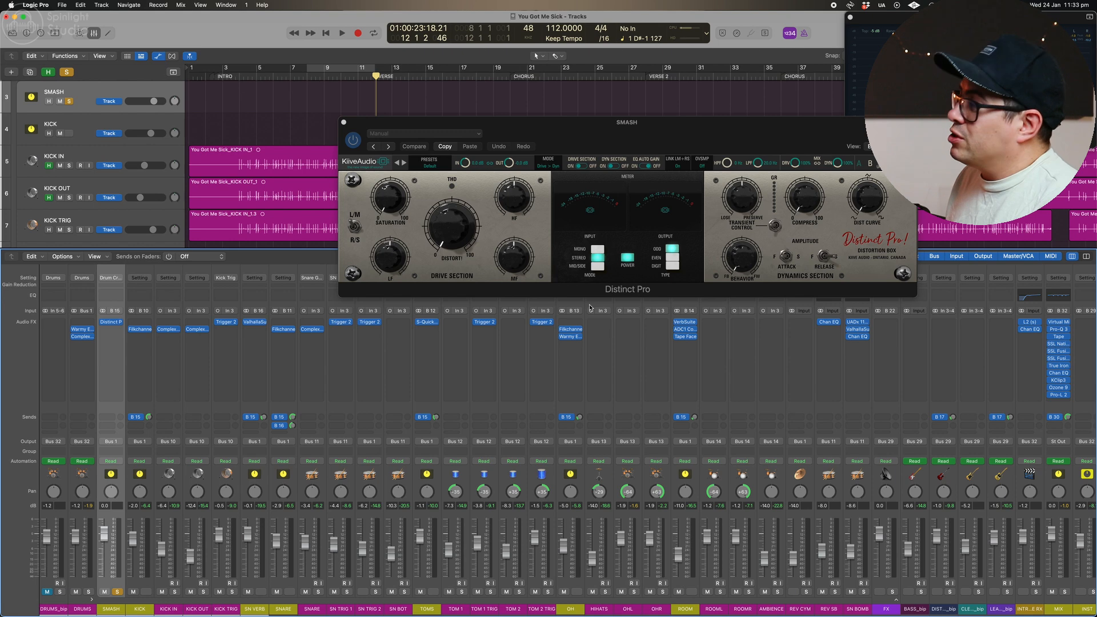
{"action": "key", "text": "space"}
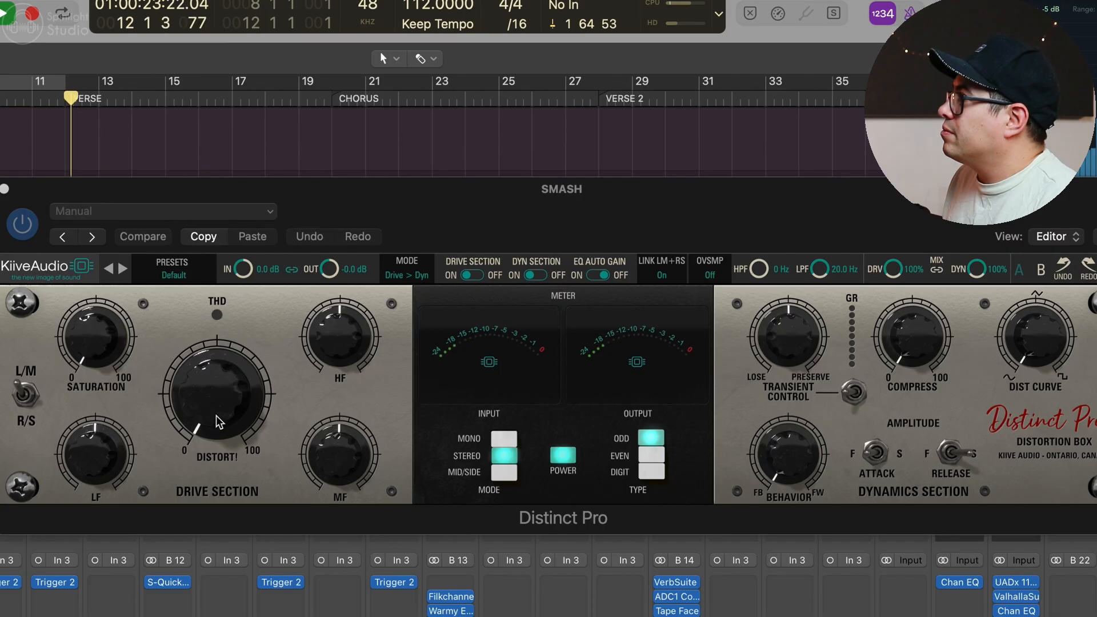
{"action": "left_click_drag", "start_coordinate": [396, 187], "coordinate": [418, 141]}
{"action": "left_click_drag", "start_coordinate": [150, 225], "coordinate": [140, 301]}
- Adjust Distinct Pro's linked input and output gain, bringing the input to 10.8 dB
{"action": "mouse_move", "coordinate": [248, 270]}
{"action": "left_mouse_down"}
{"action": "mouse_move", "coordinate": [265, 205]}
{"action": "mouse_move", "coordinate": [264, 278]}
{"action": "left_mouse_up"}
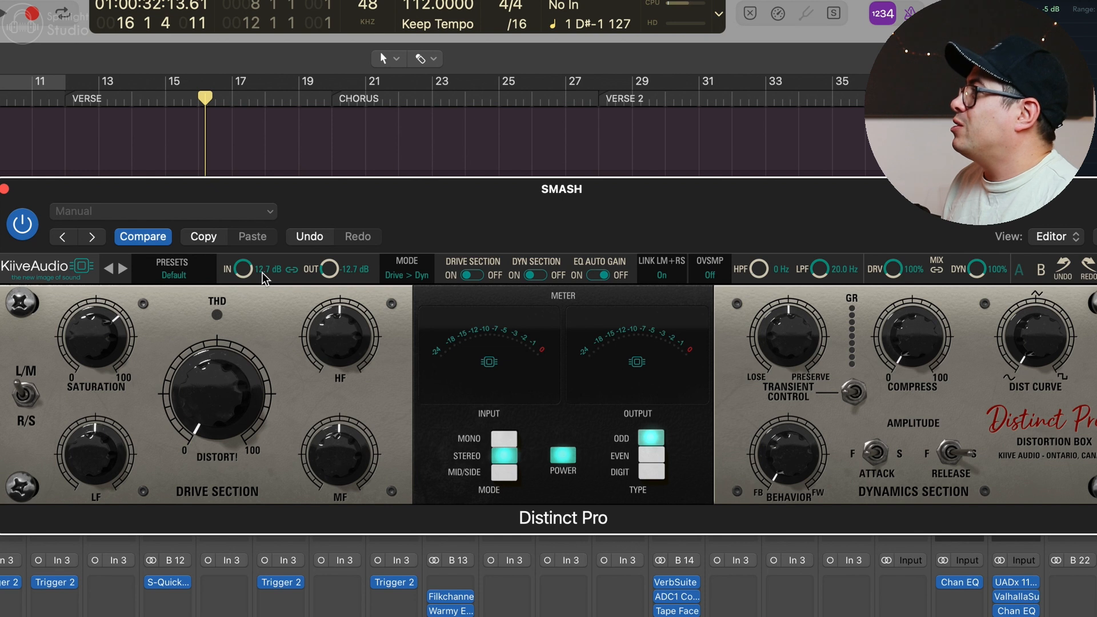
{"action": "left_click_drag", "start_coordinate": [247, 272], "coordinate": [266, 322]}
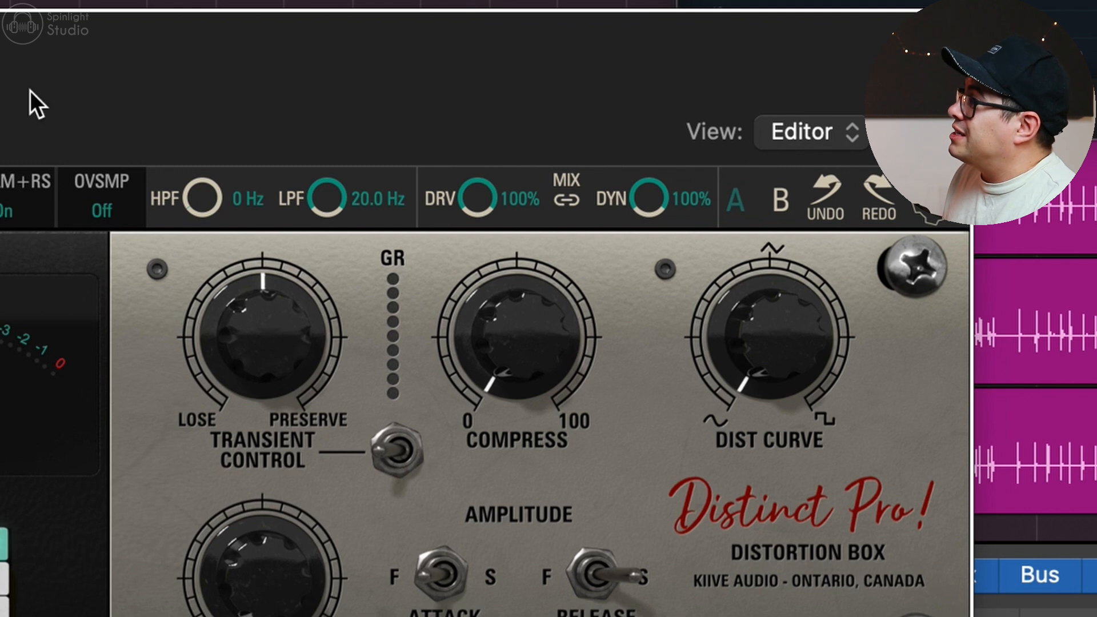
{"action": "left_click", "coordinate": [566, 198]}
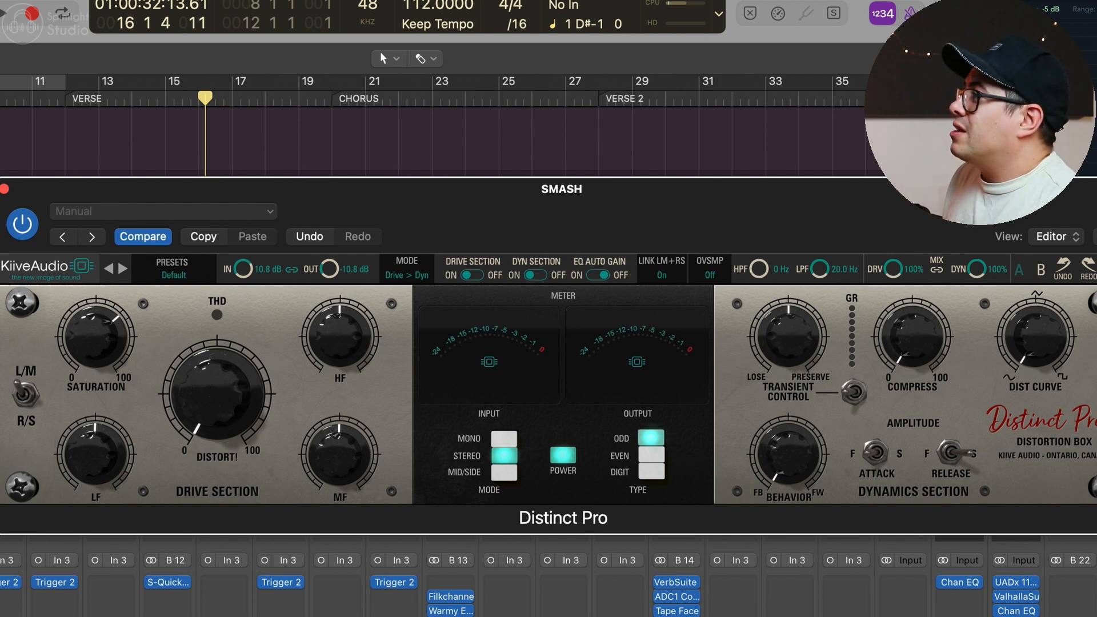
- Replay from the verse and shape Distinct Pro's drive section with Distort at about 31, input at 13.9 dB, adjusted HF and MF at -1.04
{"action": "left_click", "coordinate": [84, 102]}
{"action": "key", "text": "space"}
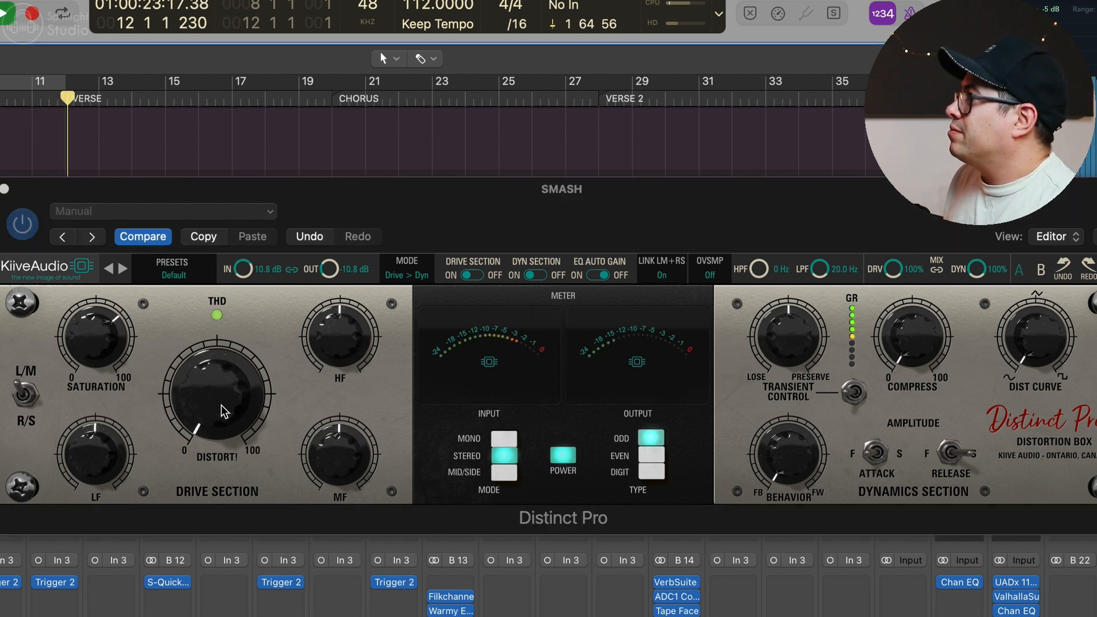
{"action": "mouse_move", "coordinate": [79, 321]}
{"action": "left_mouse_down"}
{"action": "mouse_move", "coordinate": [83, 304]}
{"action": "mouse_move", "coordinate": [86, 332]}
{"action": "left_mouse_up"}
{"action": "mouse_move", "coordinate": [238, 362]}
{"action": "left_mouse_down"}
{"action": "mouse_move", "coordinate": [246, 271]}
{"action": "mouse_move", "coordinate": [239, 365]}
{"action": "left_mouse_up"}
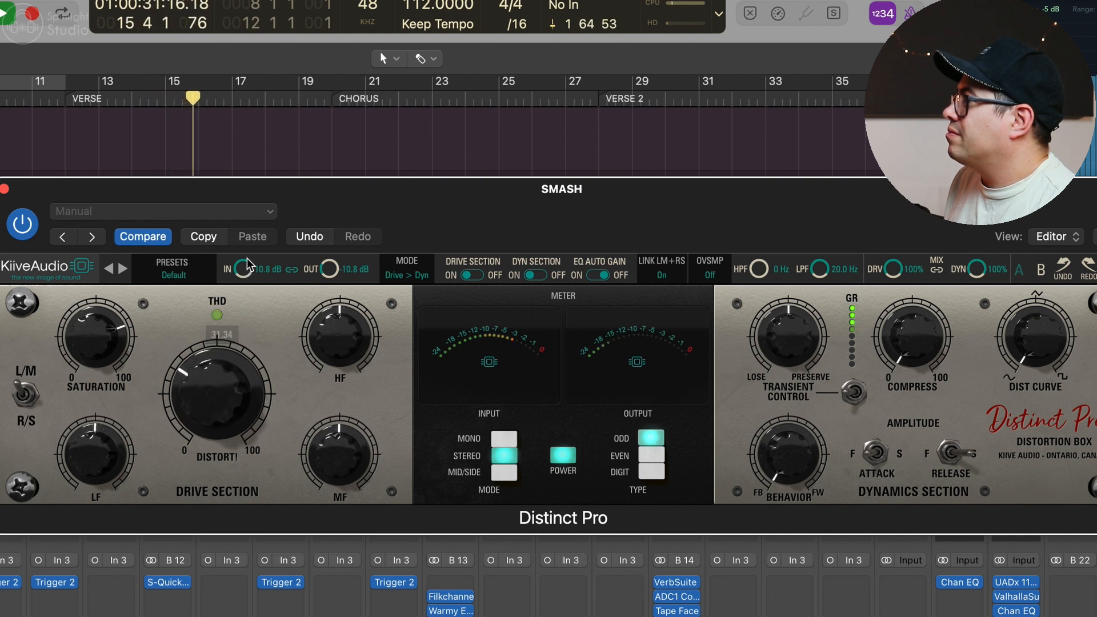
{"action": "left_click_drag", "start_coordinate": [337, 327], "coordinate": [340, 378]}
{"action": "left_click_drag", "start_coordinate": [354, 457], "coordinate": [348, 490]}
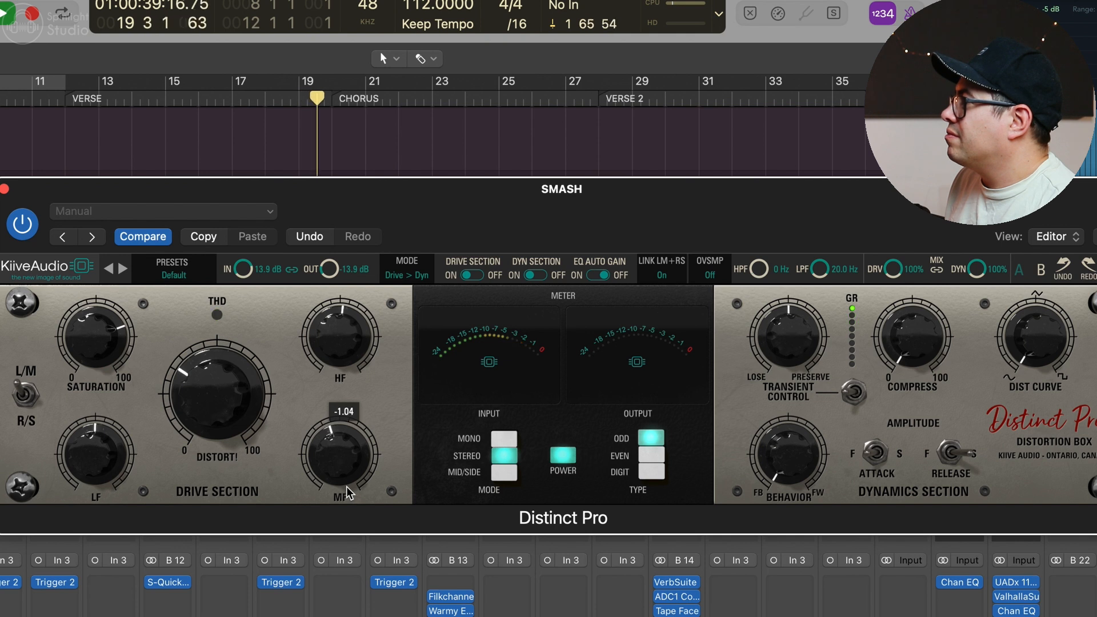
- Audition Distinct Pro's Even and Digit distortion types and return to Odd
{"action": "left_click", "coordinate": [650, 457]}
{"action": "left_click", "coordinate": [652, 472]}
{"action": "left_click", "coordinate": [652, 438]}
- Shape Distinct Pro's dynamics with transient control at 1.72, behavior turned toward FW and a quicker release
{"action": "left_click_drag", "start_coordinate": [769, 372], "coordinate": [797, 348]}
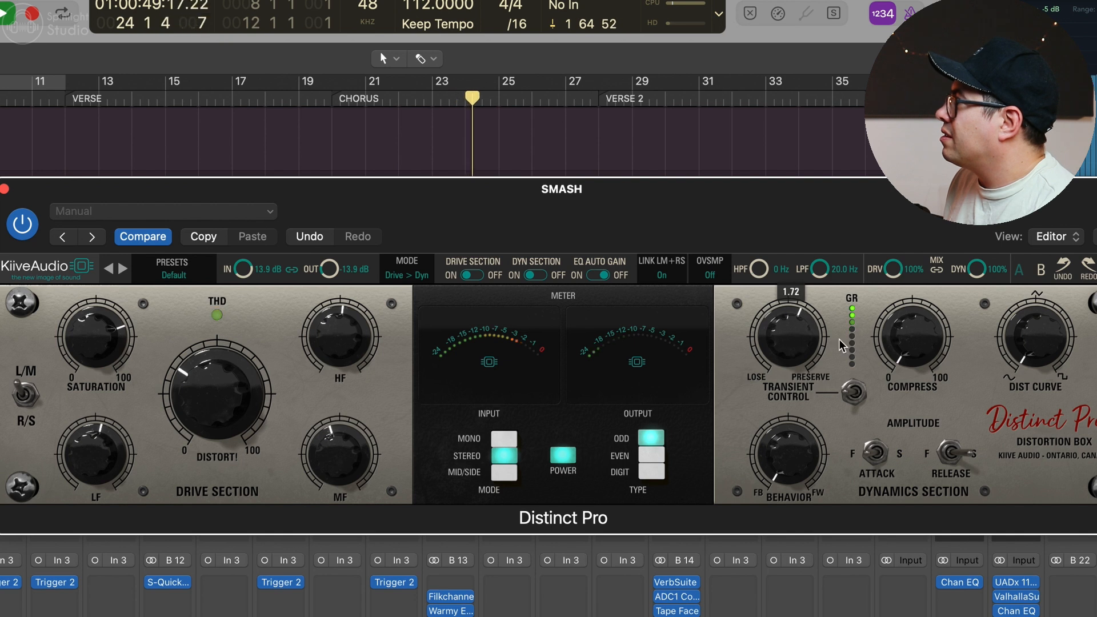
{"action": "left_click_drag", "start_coordinate": [798, 464], "coordinate": [801, 396]}
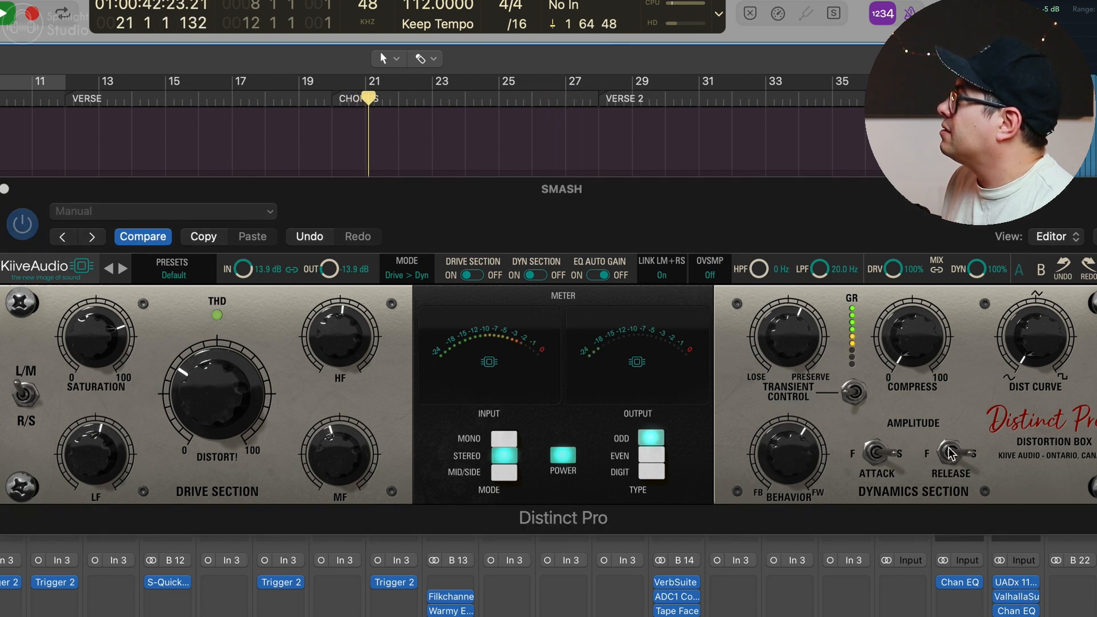
{"action": "left_click", "coordinate": [929, 455]}
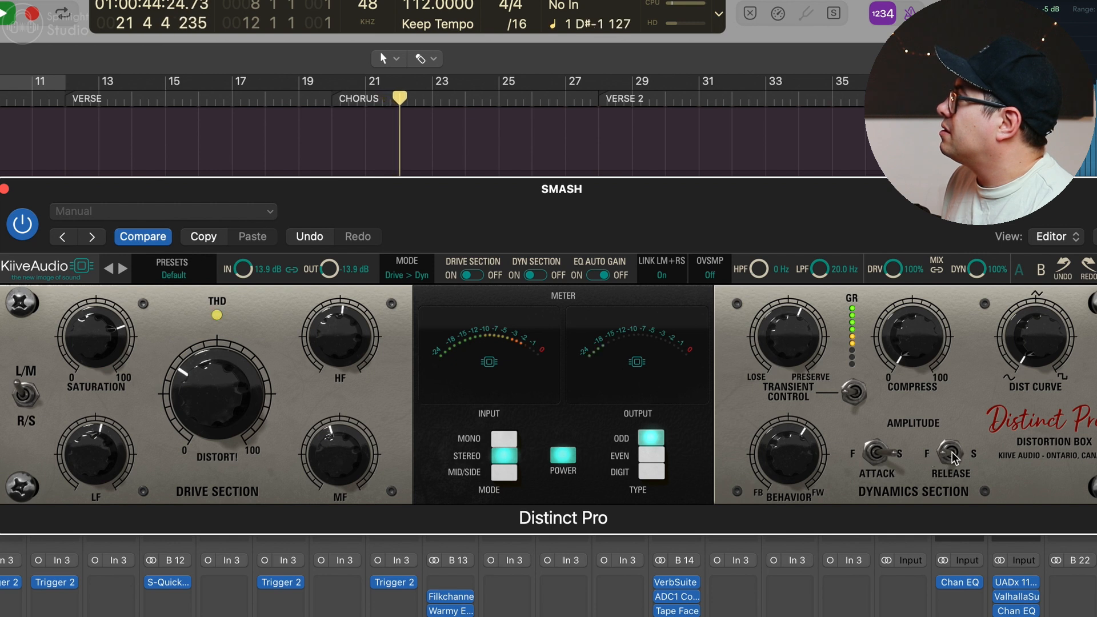
- Replay from the chorus, adjust Distinct Pro's Compress and raise Dist Curve, checking the sound with the plug-in bypass
{"action": "left_click_drag", "start_coordinate": [905, 341], "coordinate": [924, 309]}
{"action": "left_click", "coordinate": [330, 102]}
{"action": "key", "text": "space"}
{"action": "left_click_drag", "start_coordinate": [1063, 358], "coordinate": [1078, 260]}
{"action": "left_click_drag", "start_coordinate": [916, 336], "coordinate": [922, 307]}
{"action": "left_click", "coordinate": [23, 224]}
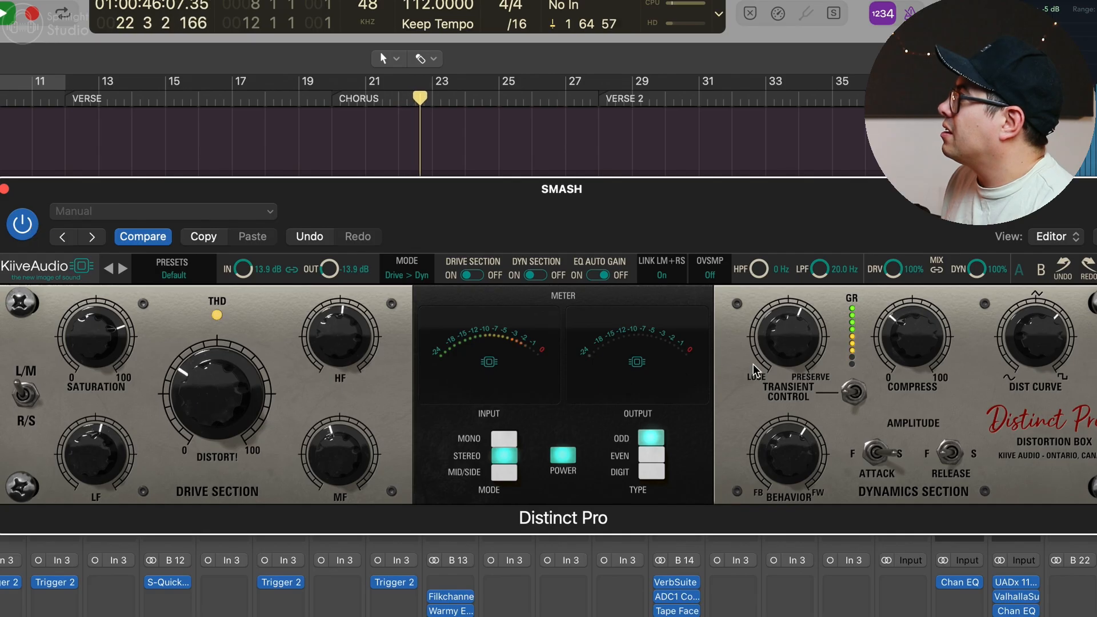
- Set Distinct Pro's transient control to 2.96 and output to -8.3 dB, and compare from the chorus with the plug-in bypassed
{"action": "left_click_drag", "start_coordinate": [798, 345], "coordinate": [799, 336]}
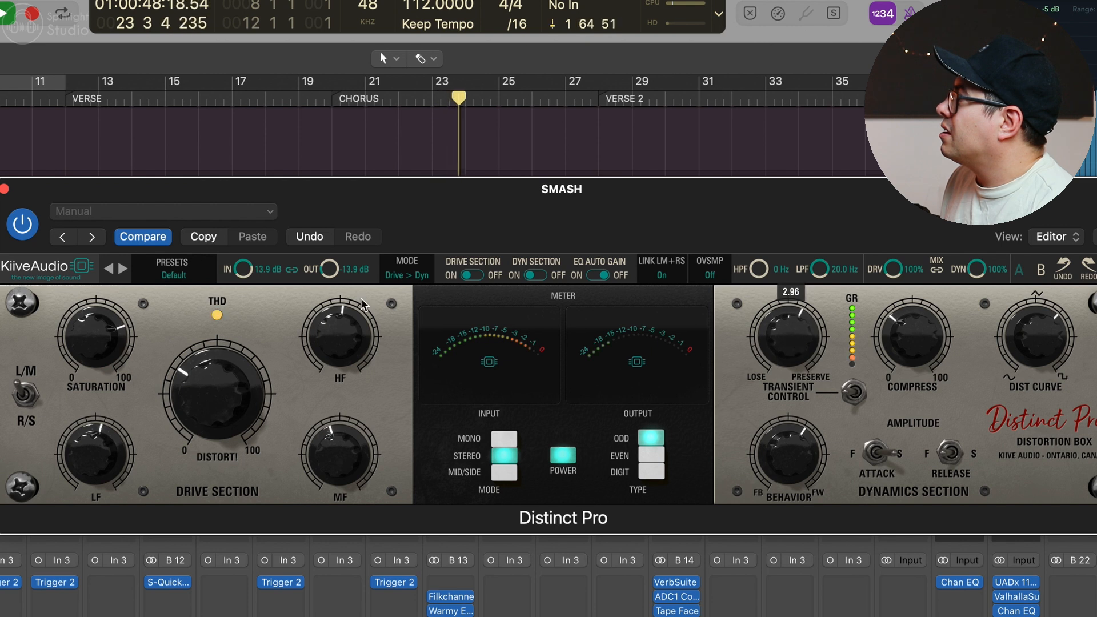
{"action": "left_click_drag", "start_coordinate": [330, 269], "coordinate": [334, 249]}
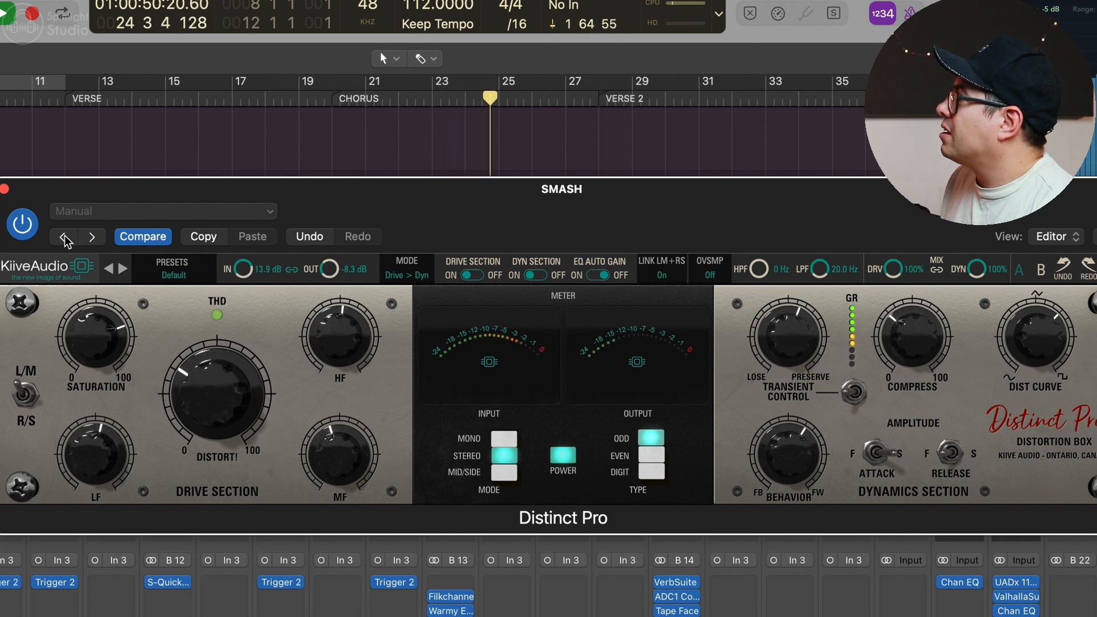
{"action": "left_click", "coordinate": [334, 99]}
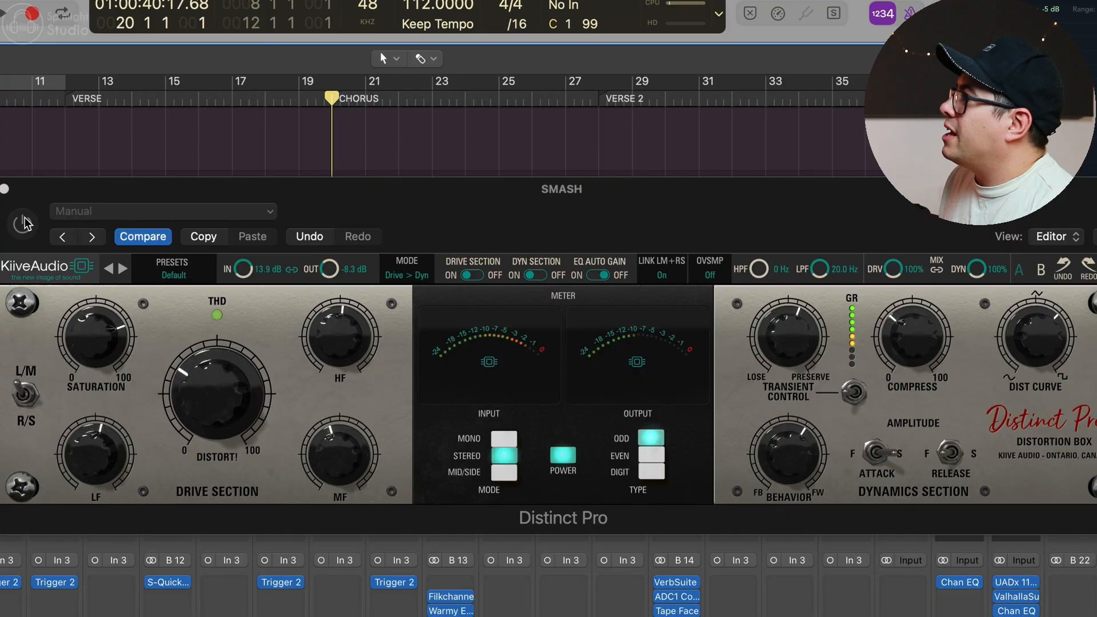
{"action": "left_click", "coordinate": [23, 223]}
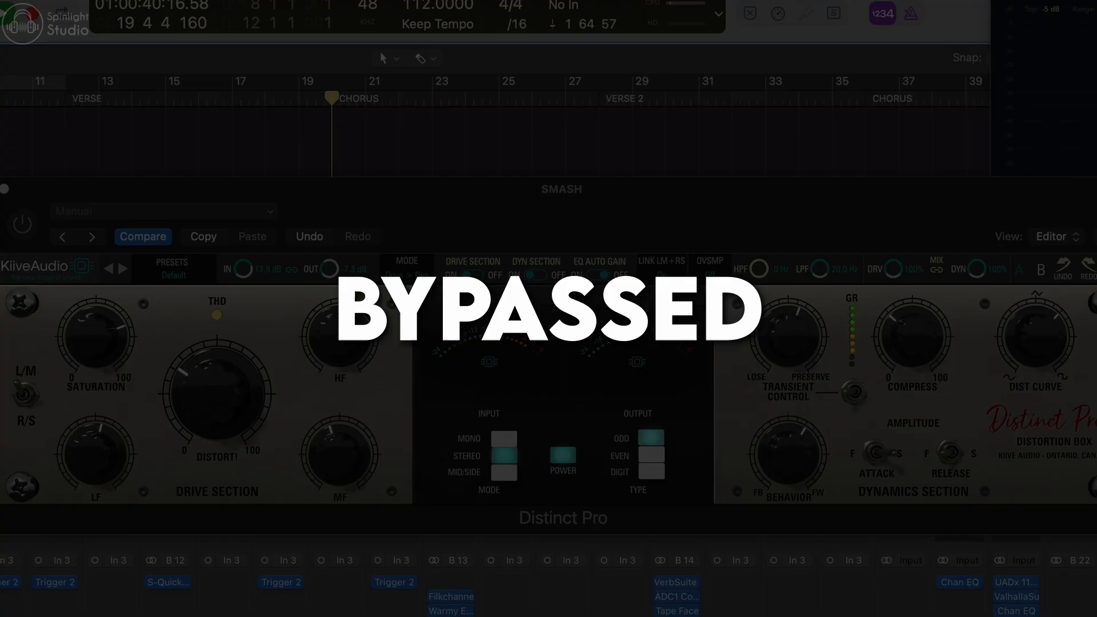
{"action": "left_click", "coordinate": [23, 224]}
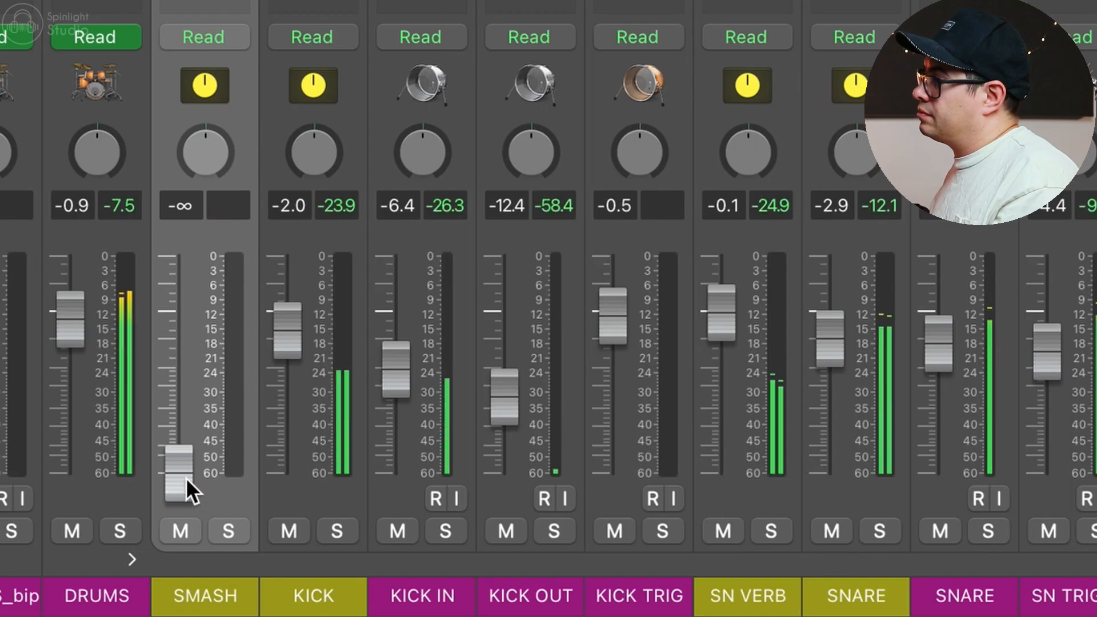
- Blend the SMASH fader up from silence to -5.7 dB within the mix and toggle its mute to compare
{"action": "left_click_drag", "start_coordinate": [190, 484], "coordinate": [183, 372]}
{"action": "left_click", "coordinate": [188, 530]}
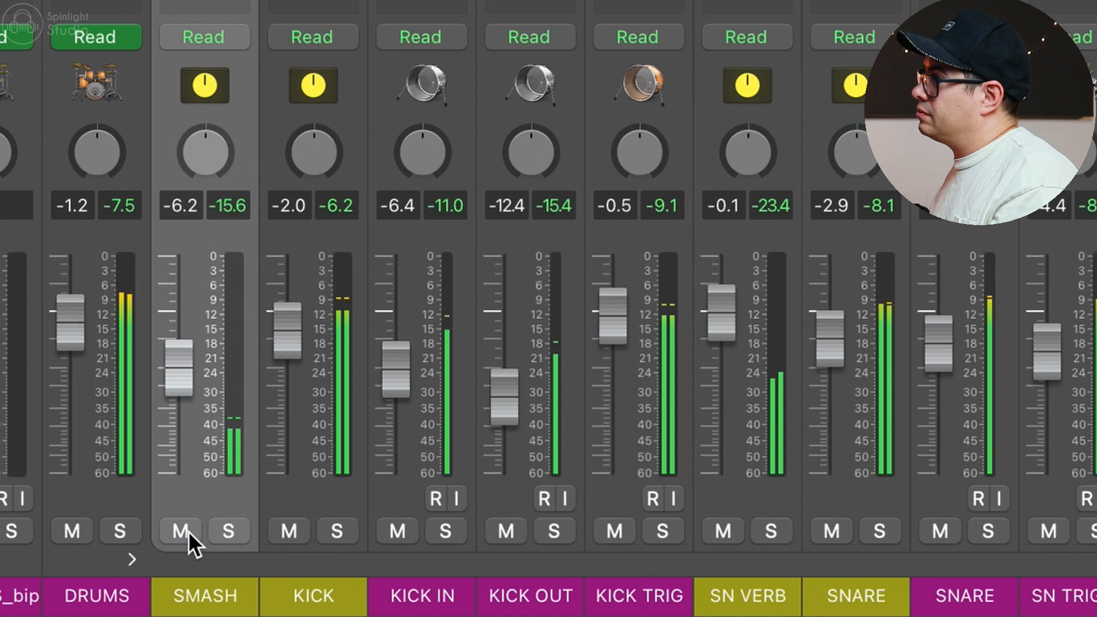
{"action": "left_click", "coordinate": [187, 530]}
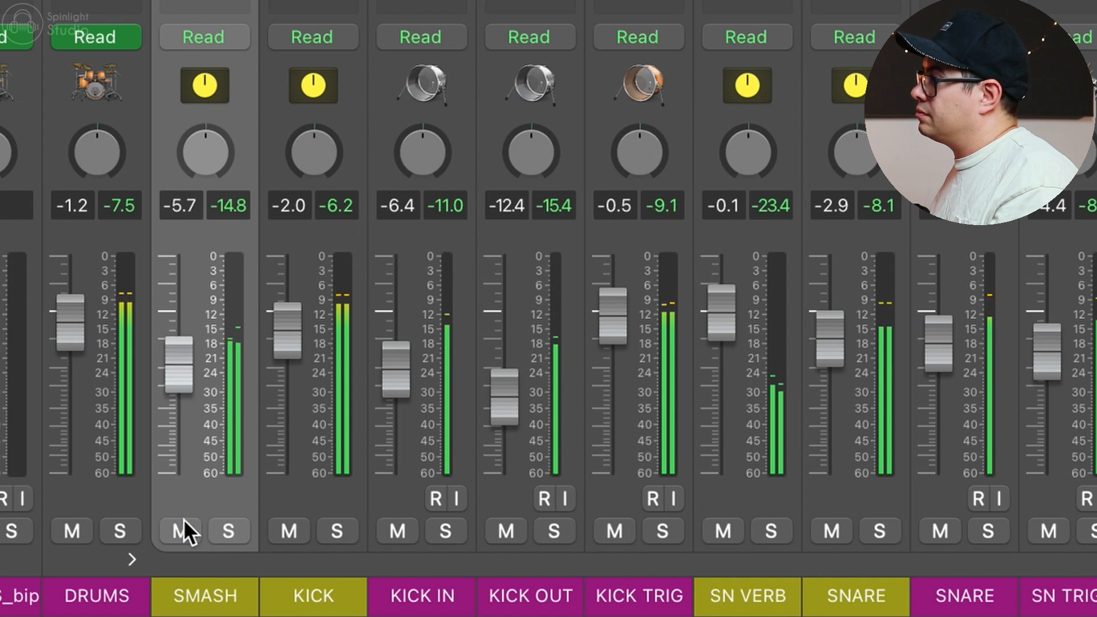
{"action": "left_click", "coordinate": [181, 531]}
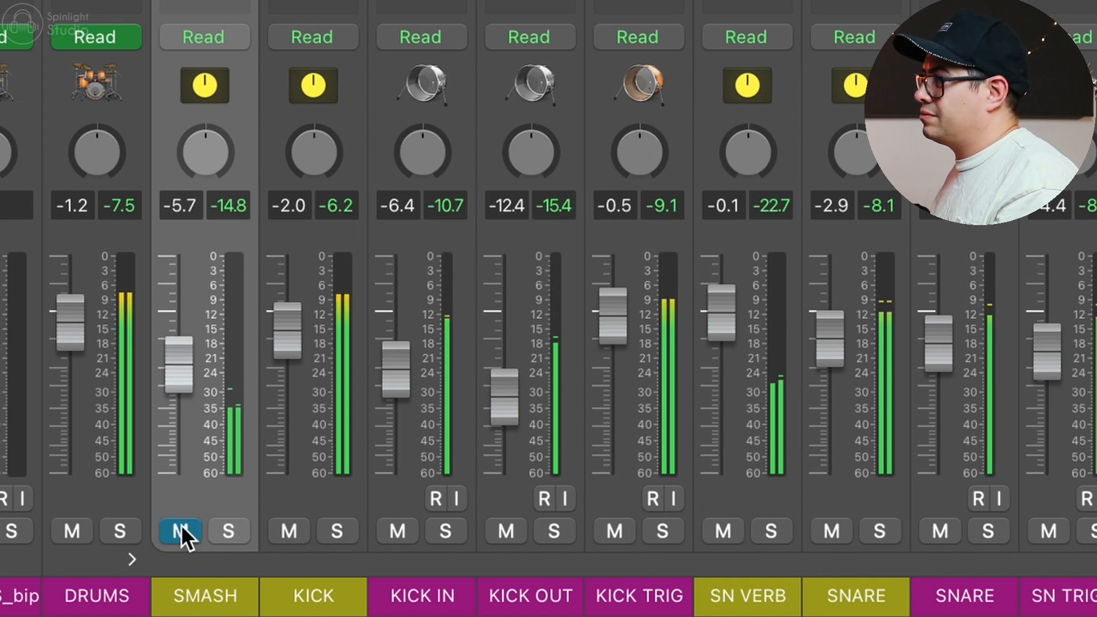
- Unmute the SMASH bus and compare the full drums with the processing plug-ins in both drum bus slots bypassed
{"action": "left_click", "coordinate": [181, 531]}
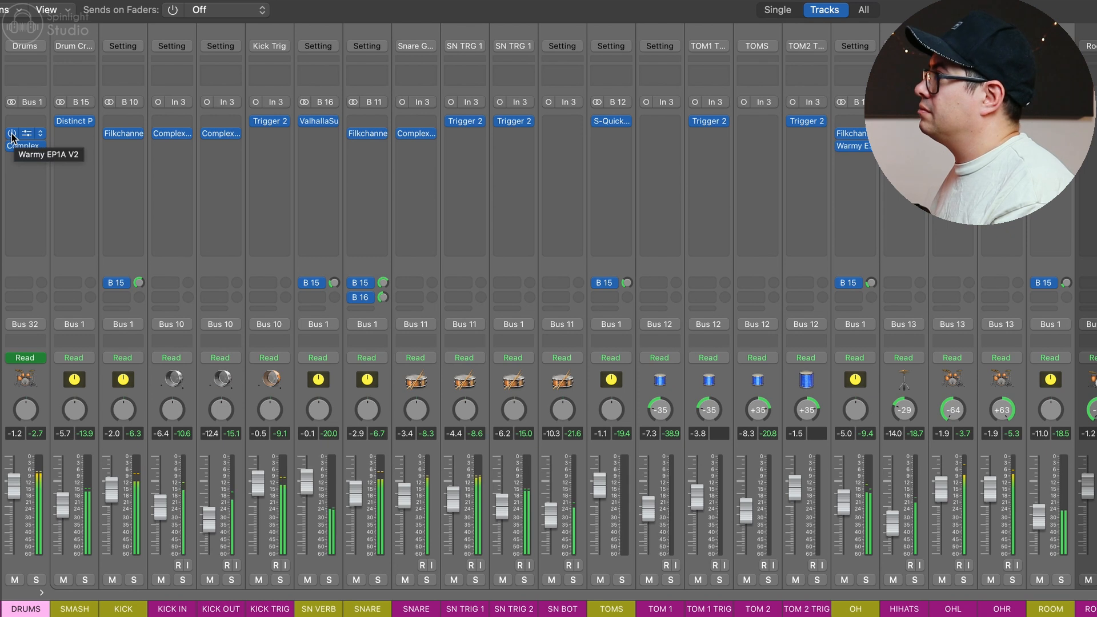
{"action": "left_click", "coordinate": [12, 135]}
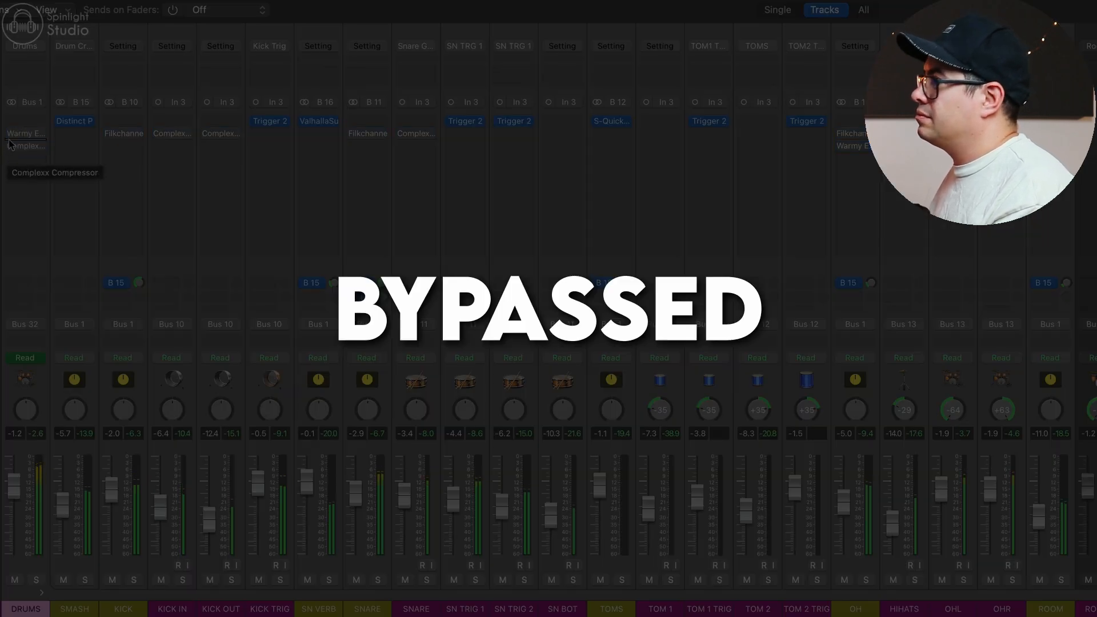
{"action": "left_click", "coordinate": [12, 134]}
{"action": "left_click", "coordinate": [12, 147]}
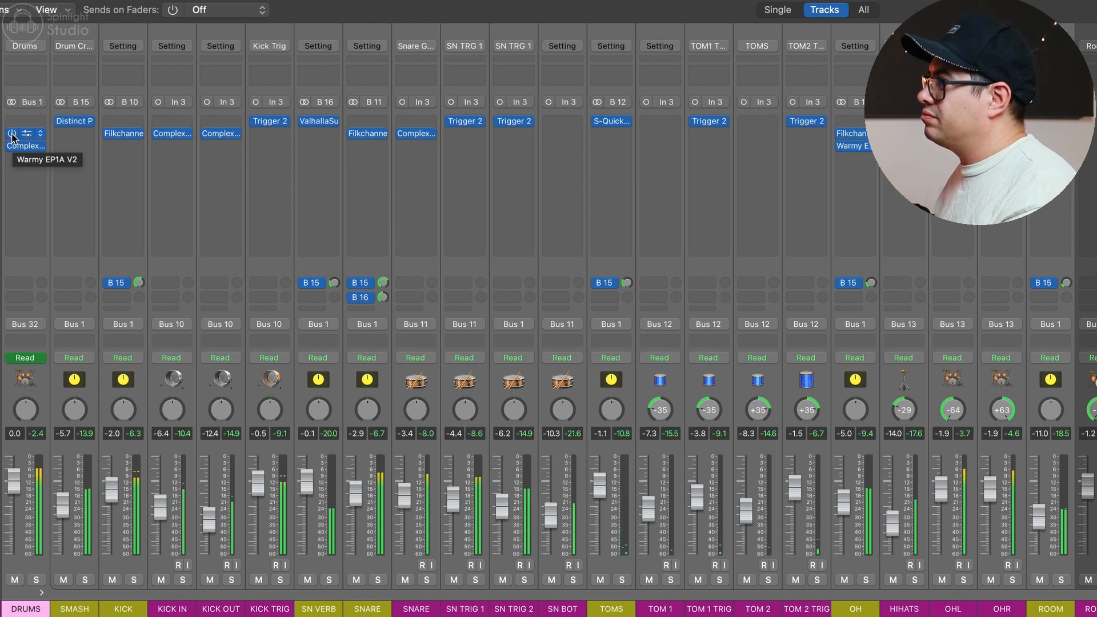
{"action": "left_click", "coordinate": [11, 135]}
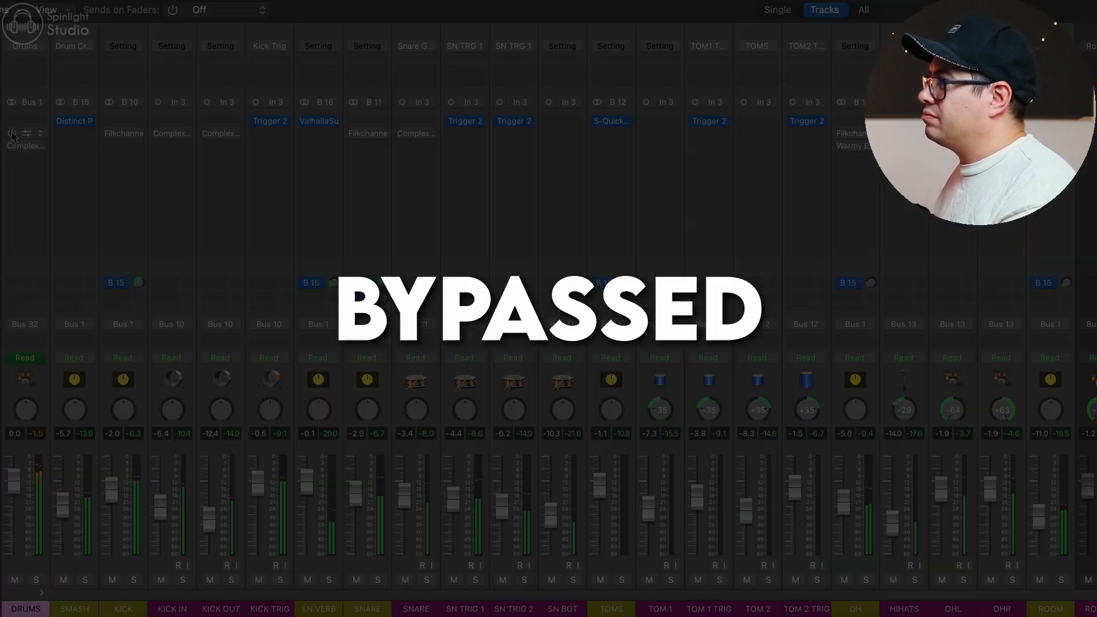
{"action": "left_click", "coordinate": [11, 135]}
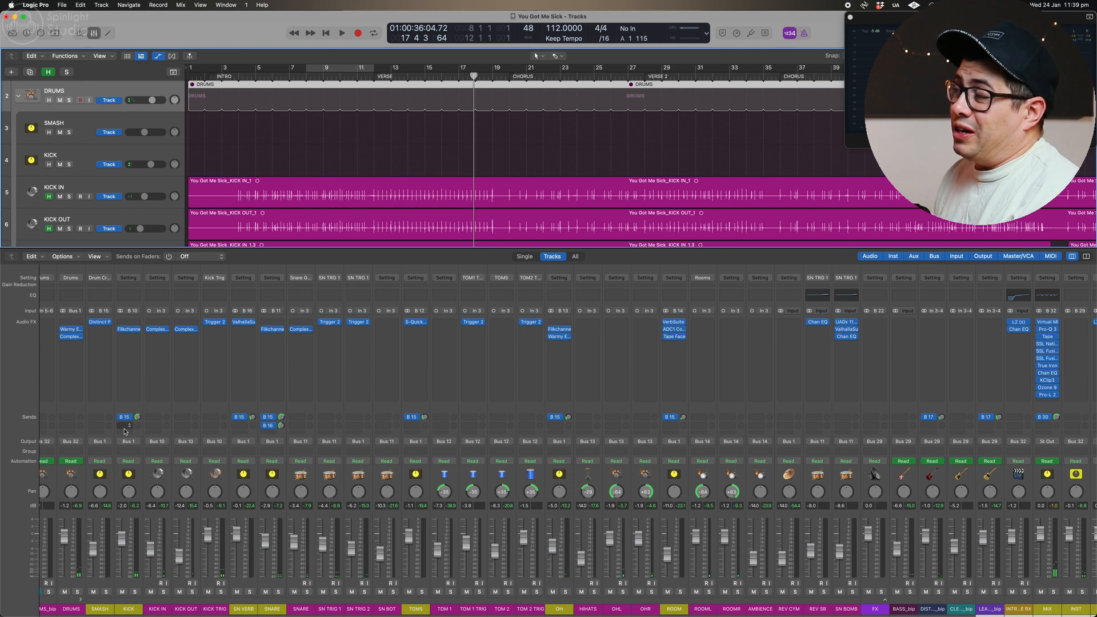
- Insert a stereo Kiive Audio Distinct Pro after Filkchannel on the KICK bus
{"action": "left_click", "coordinate": [128, 336]}
{"action": "mouse_move", "coordinate": [148, 544]}
{"action": "mouse_move", "coordinate": [228, 275]}
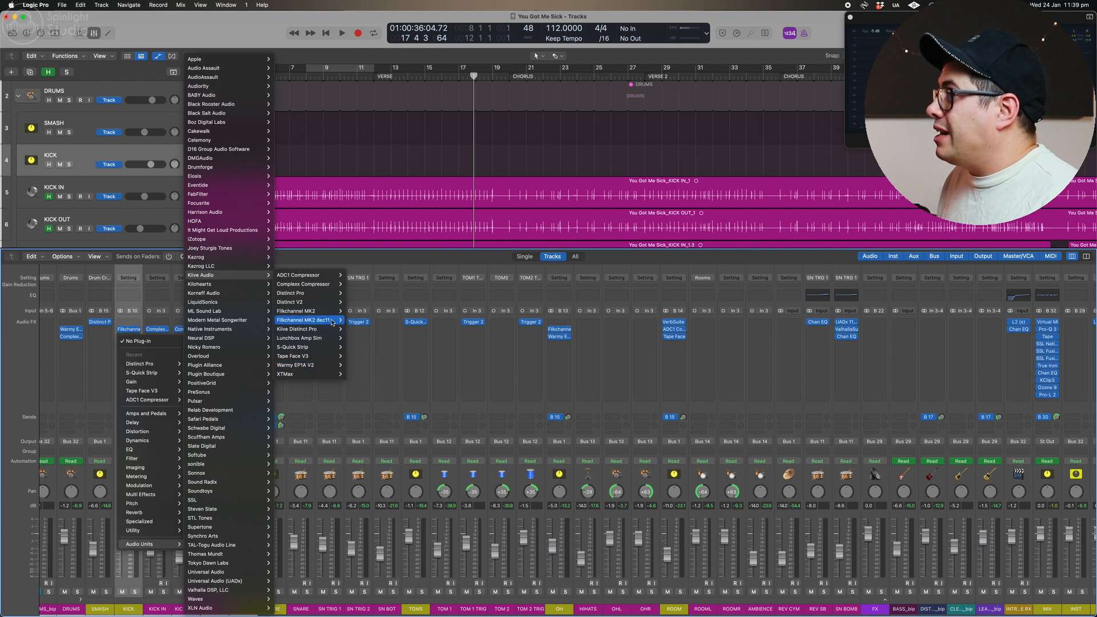
{"action": "mouse_move", "coordinate": [318, 297]}
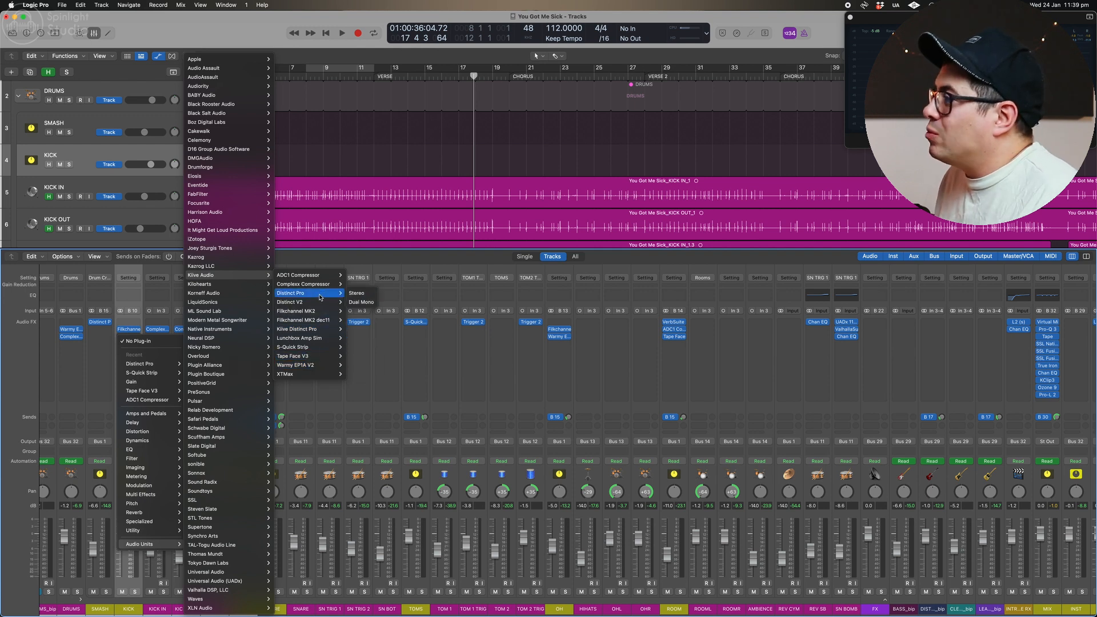
{"action": "left_click", "coordinate": [356, 293]}
- Solo the KICK bus and compare its sound in the verse with Distinct Pro bypassed and active
{"action": "left_click", "coordinate": [134, 592]}
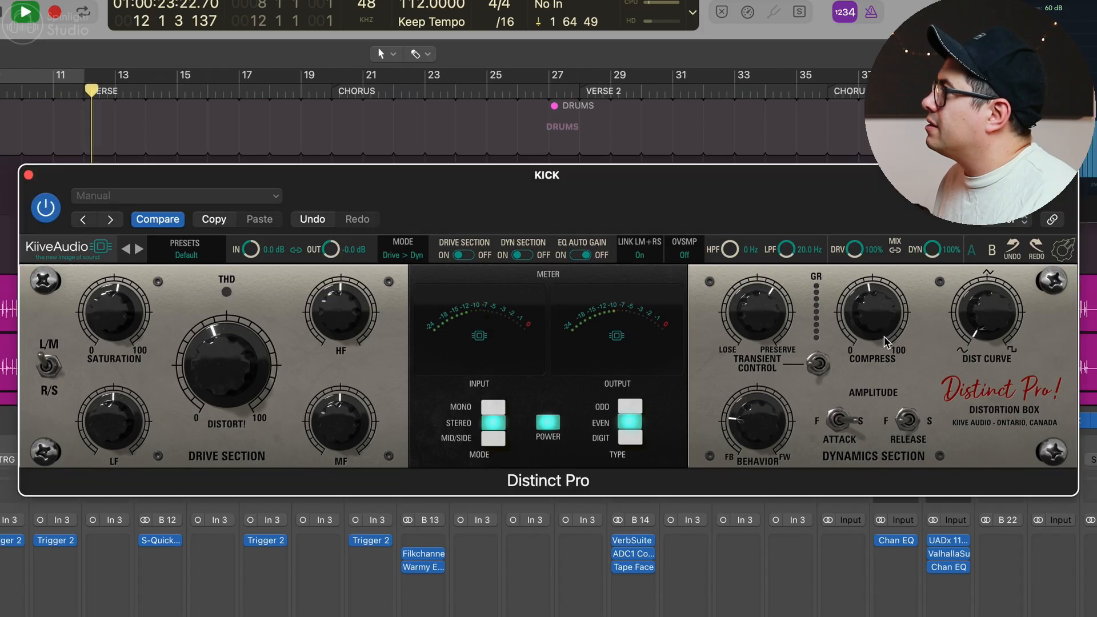
{"action": "left_click_drag", "start_coordinate": [810, 212], "coordinate": [810, 222]}
{"action": "left_click", "coordinate": [38, 210]}
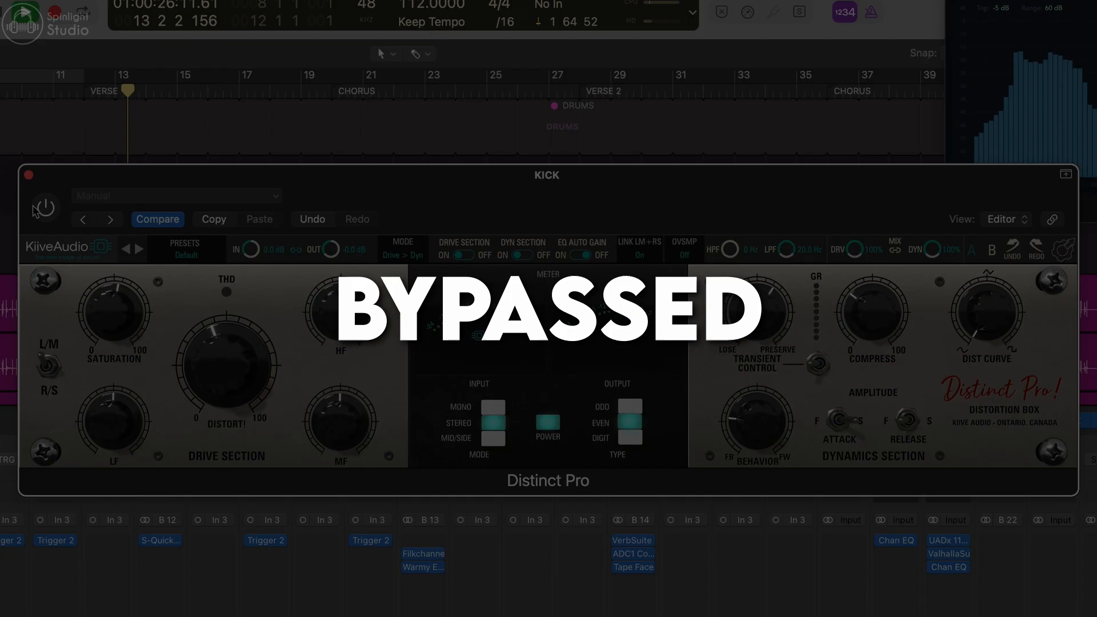
{"action": "left_click", "coordinate": [39, 209]}
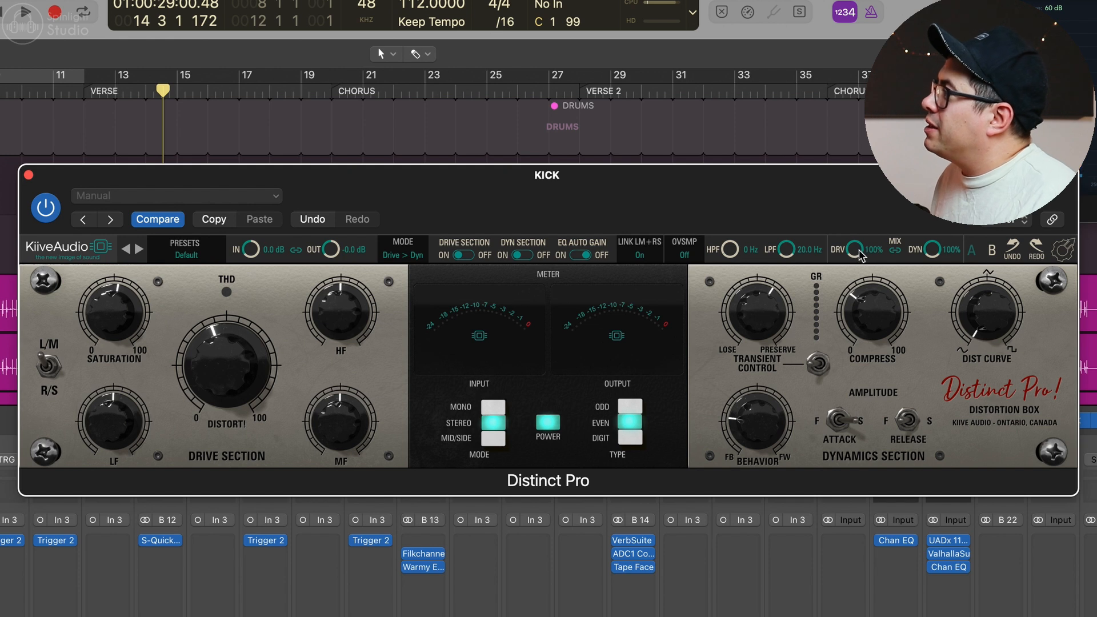
- Link the kick Distinct Pro's drive and dynamics mix and lower both to about 55% during playback
{"action": "key", "text": "space"}
{"action": "left_click_drag", "start_coordinate": [858, 253], "coordinate": [855, 271]}
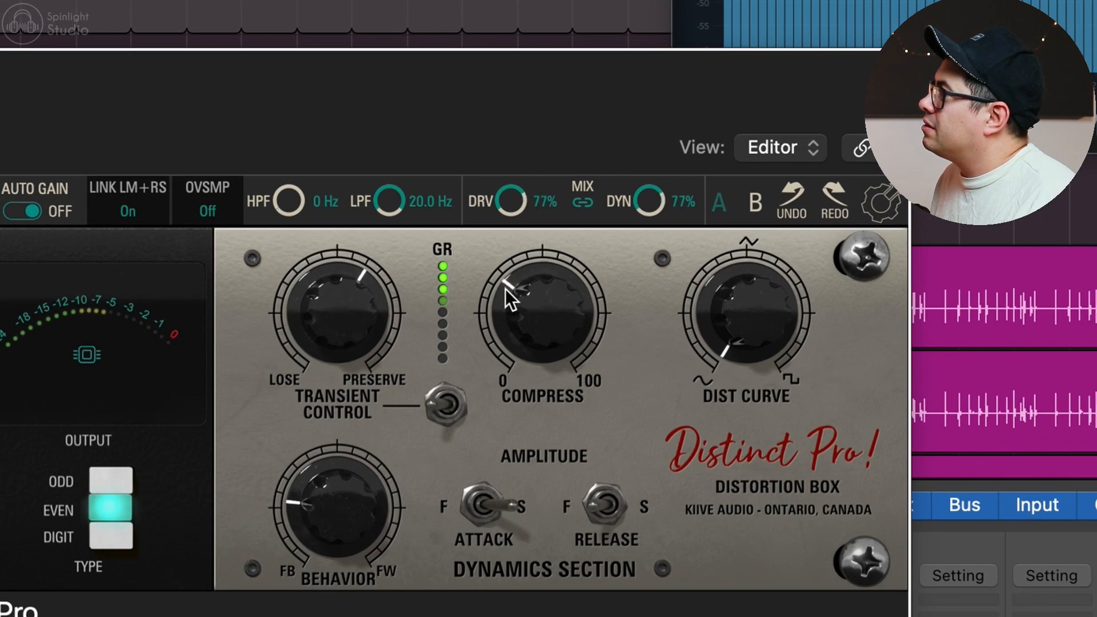
{"action": "left_click_drag", "start_coordinate": [501, 316], "coordinate": [499, 315]}
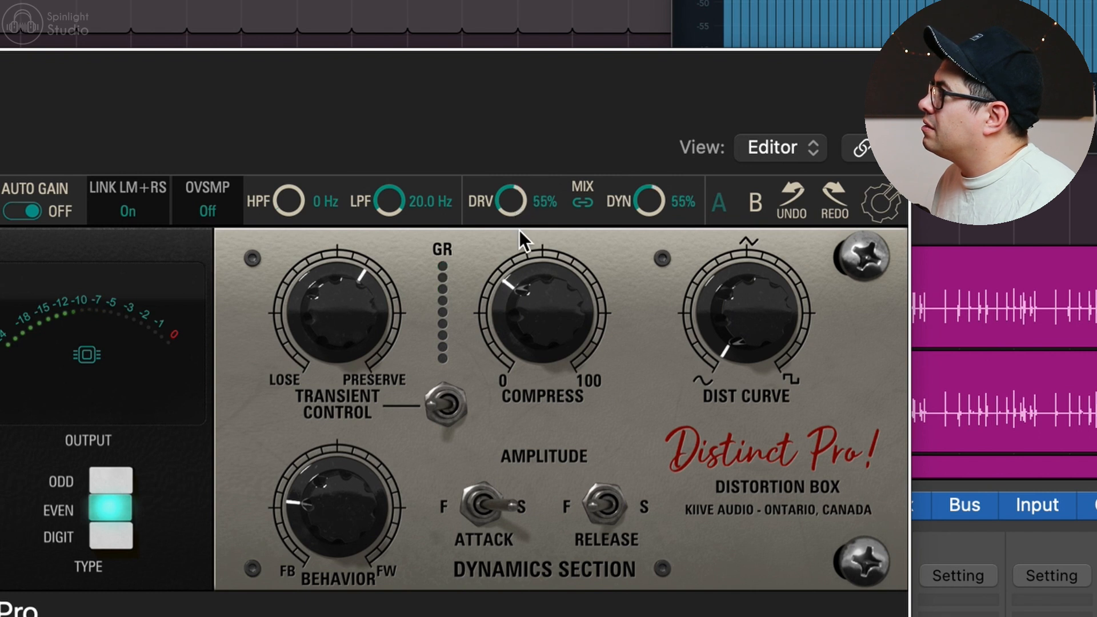
{"action": "left_click_drag", "start_coordinate": [518, 230], "coordinate": [519, 232]}
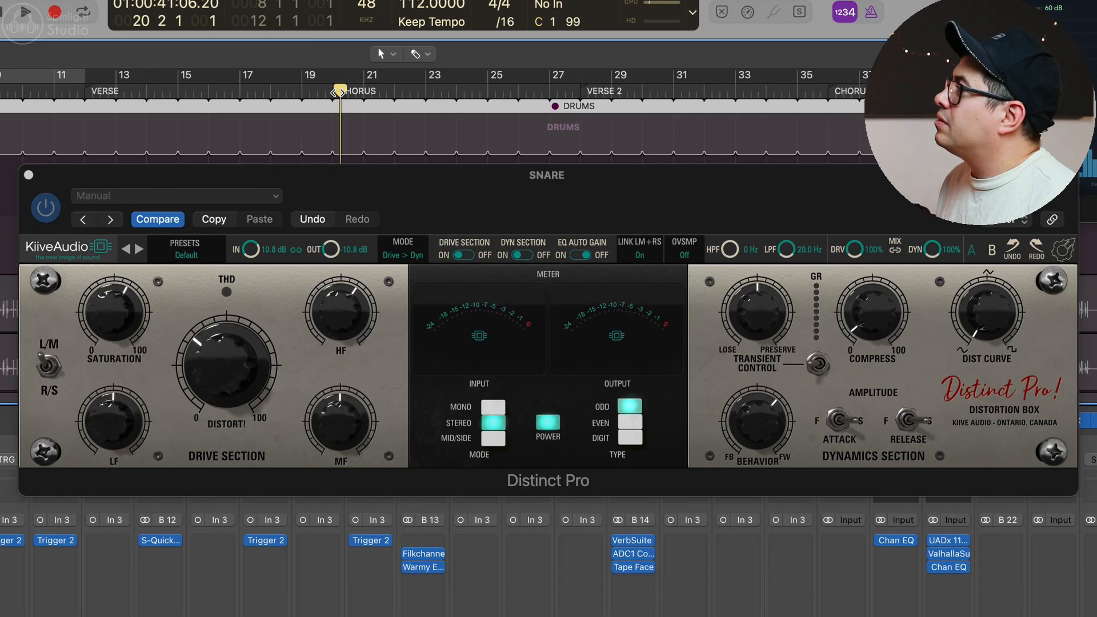
- Set Distort! to 49.38 in the snare's Distinct Pro during the chorus and compare with the plug-in bypassed
{"action": "key", "text": "space"}
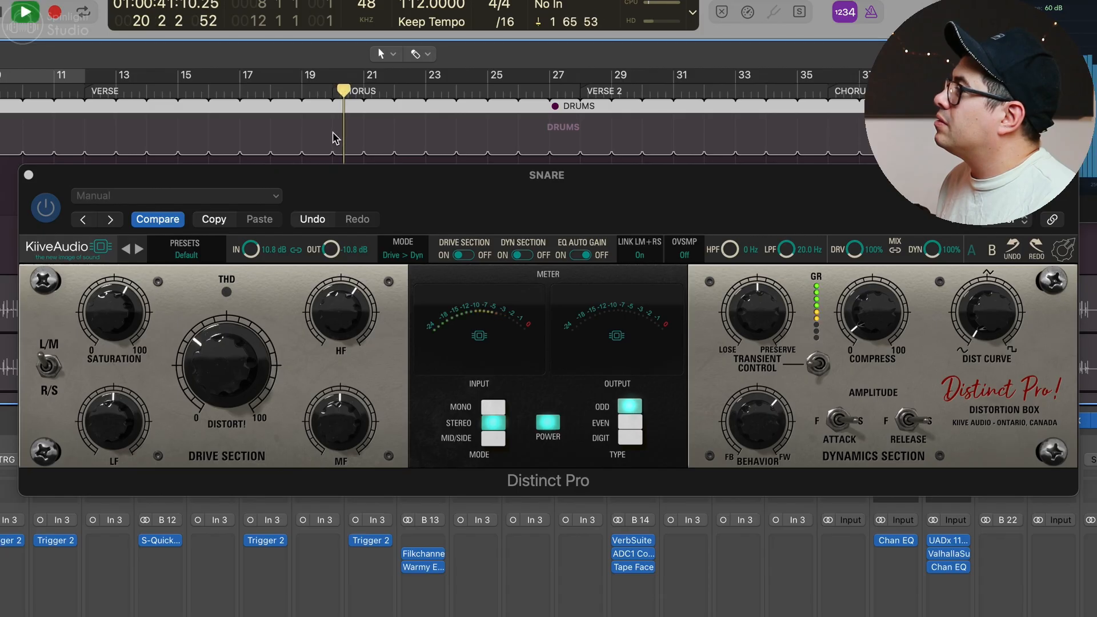
{"action": "left_click", "coordinate": [233, 347]}
{"action": "left_click_drag", "start_coordinate": [233, 347], "coordinate": [231, 359]}
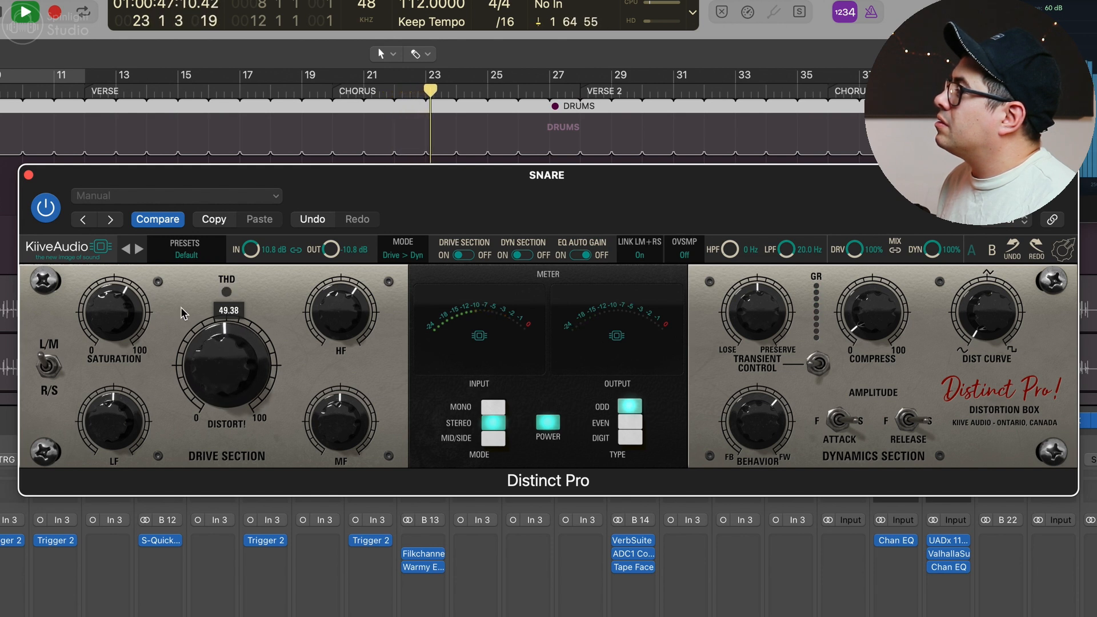
{"action": "left_click", "coordinate": [45, 208]}
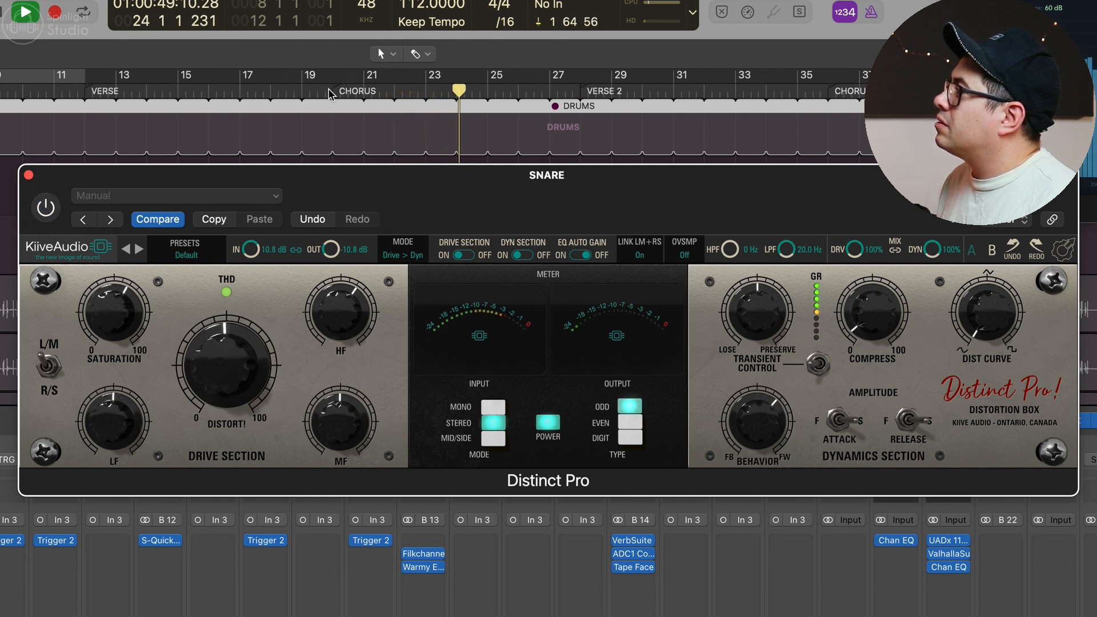
{"action": "left_click", "coordinate": [45, 207]}
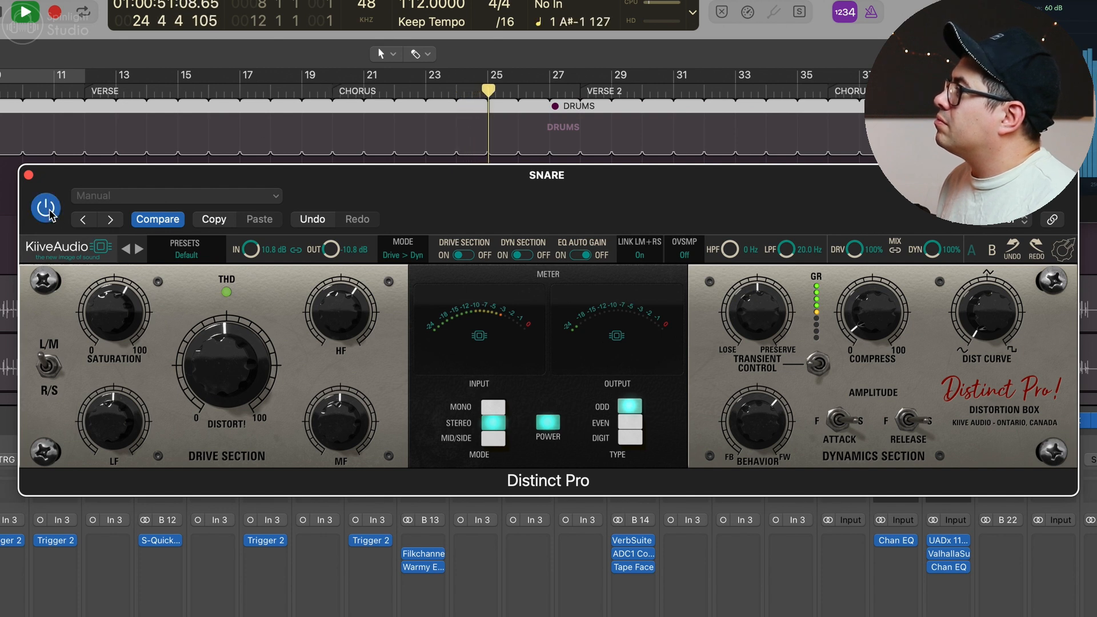
{"action": "key", "text": "space"}
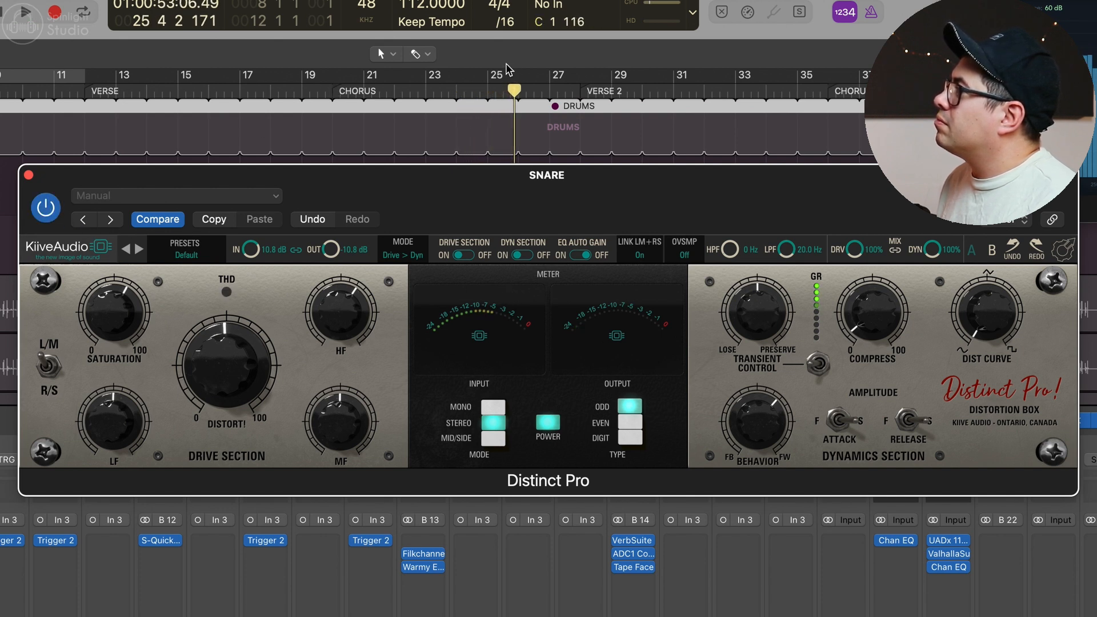
- Replay from the chorus, lower the snare Distinct Pro's linked drive and dynamics mix to 34%, and close the plug-in
{"action": "left_click", "coordinate": [341, 93]}
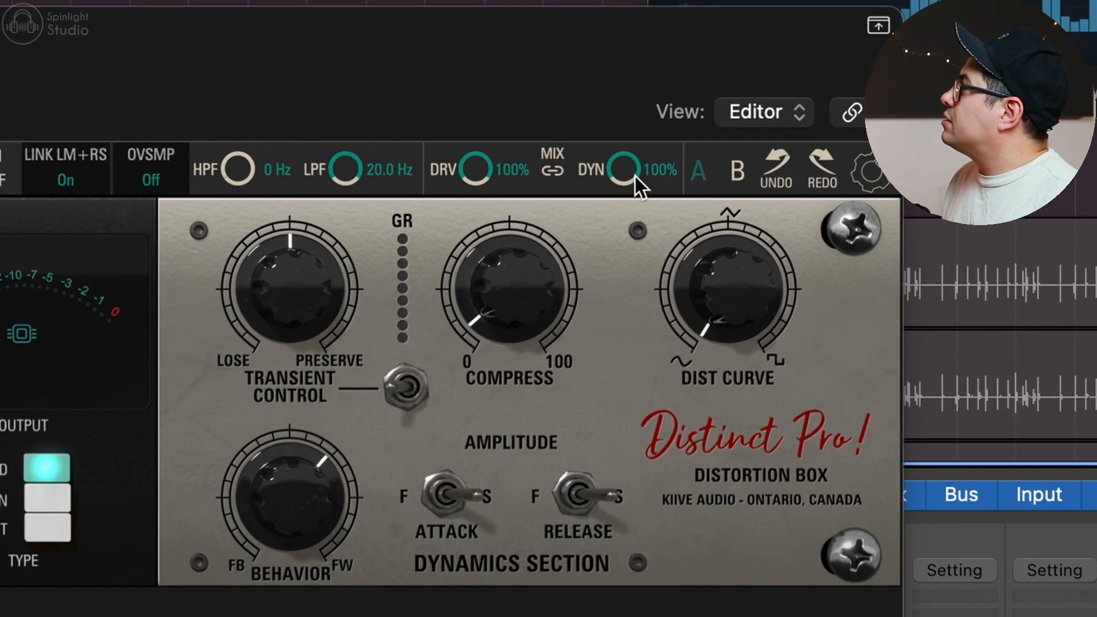
{"action": "left_click_drag", "start_coordinate": [625, 166], "coordinate": [623, 212]}
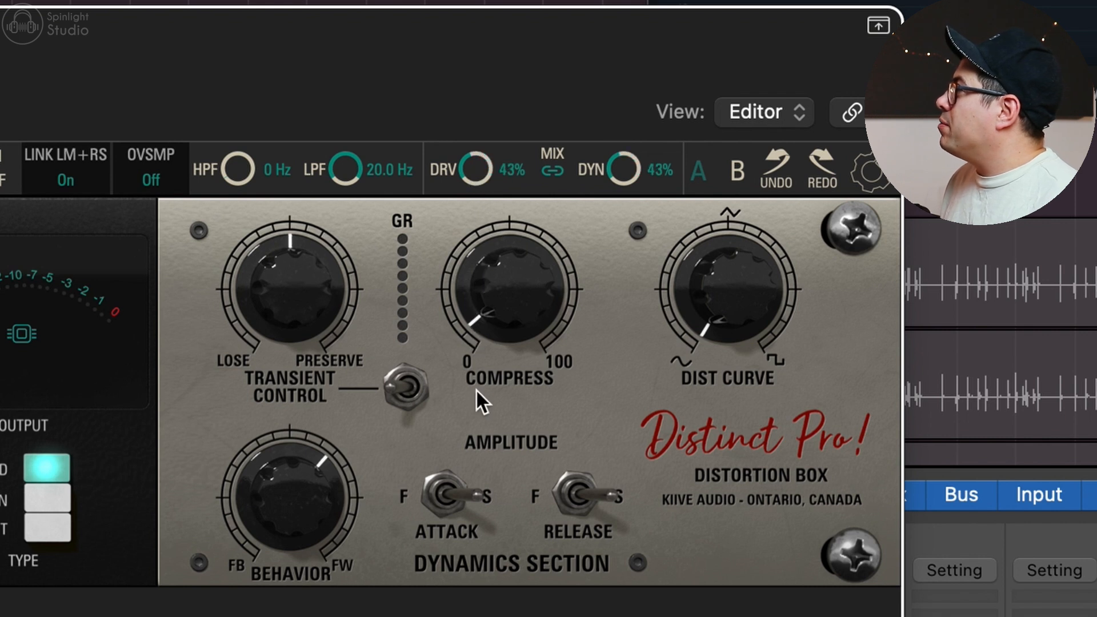
{"action": "key", "text": "space"}
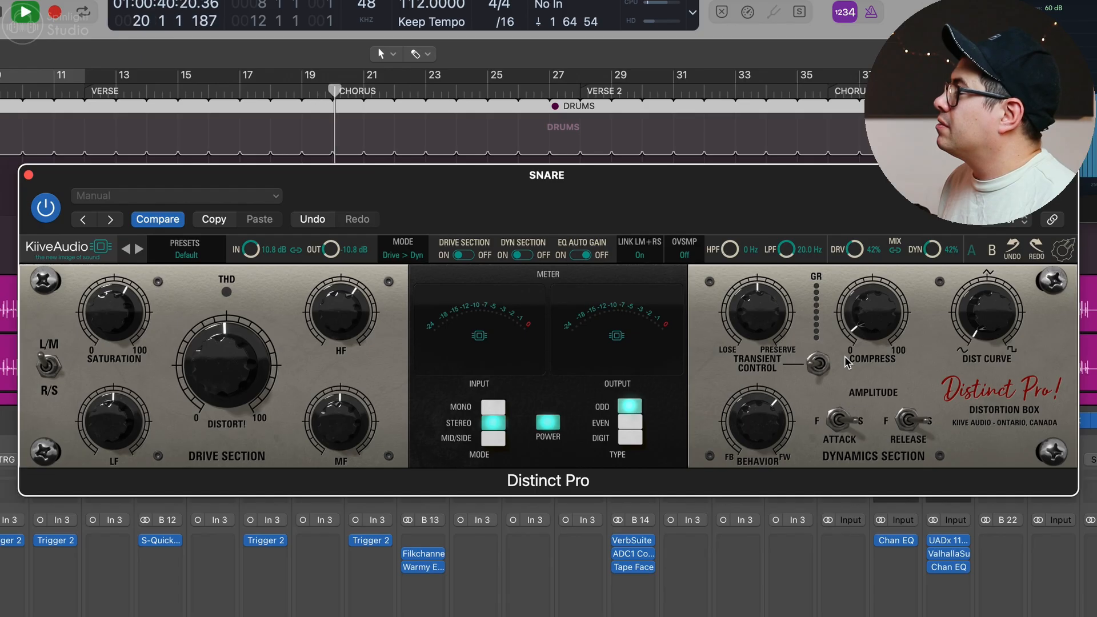
{"action": "left_click_drag", "start_coordinate": [855, 249], "coordinate": [856, 274]}
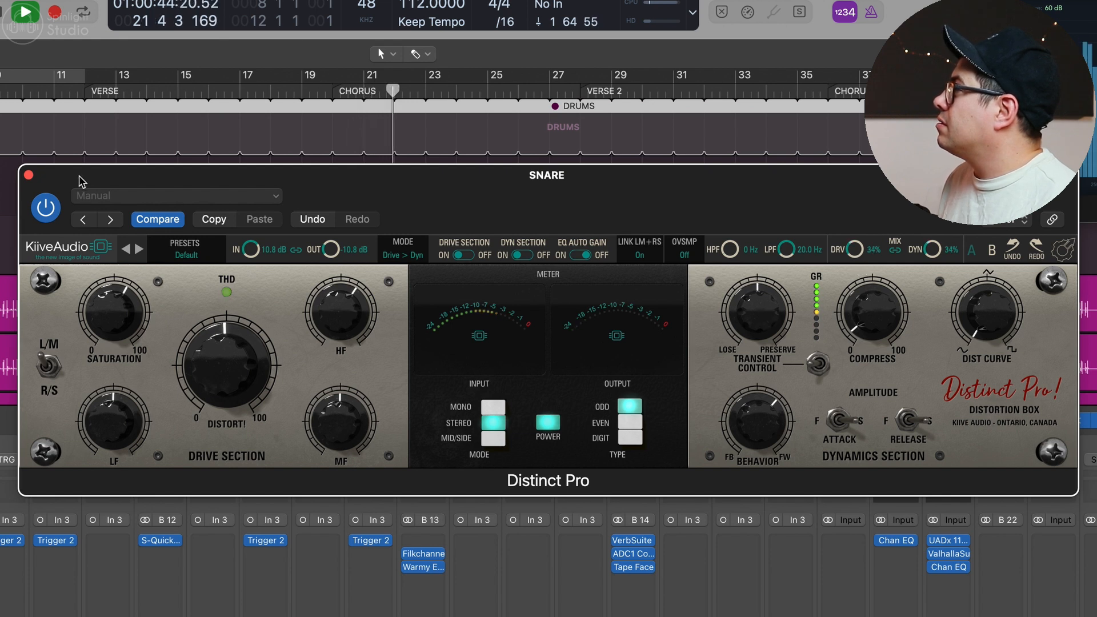
{"action": "left_click", "coordinate": [29, 176]}
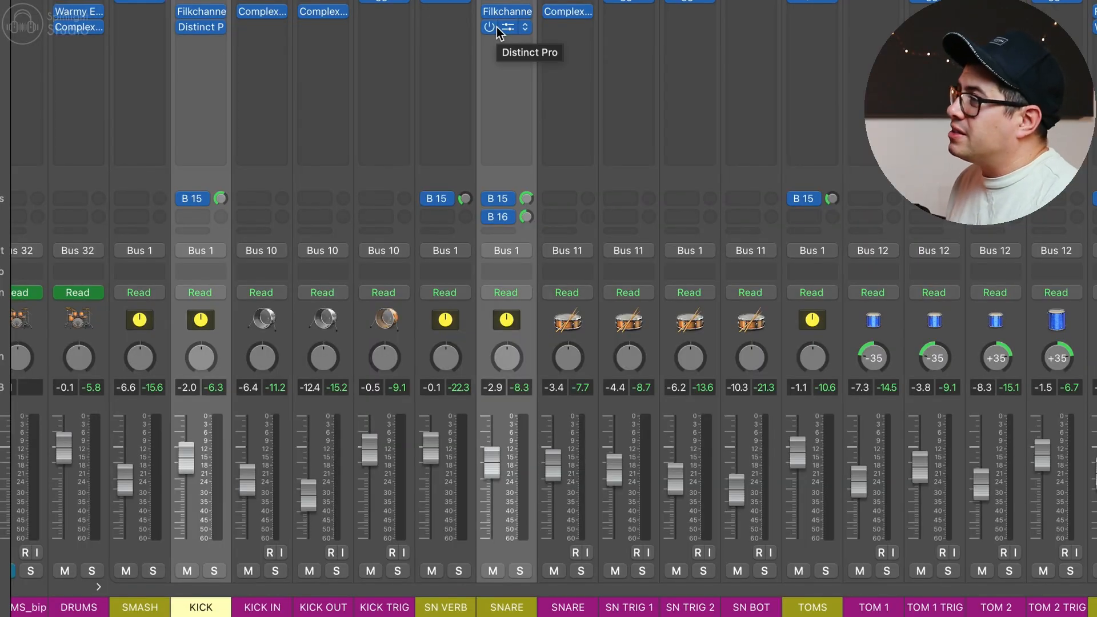
- Compare the snare with Distinct Pro bypassed, and the selected drum channels with both processing slots bypassed together
{"action": "key", "text": "space"}
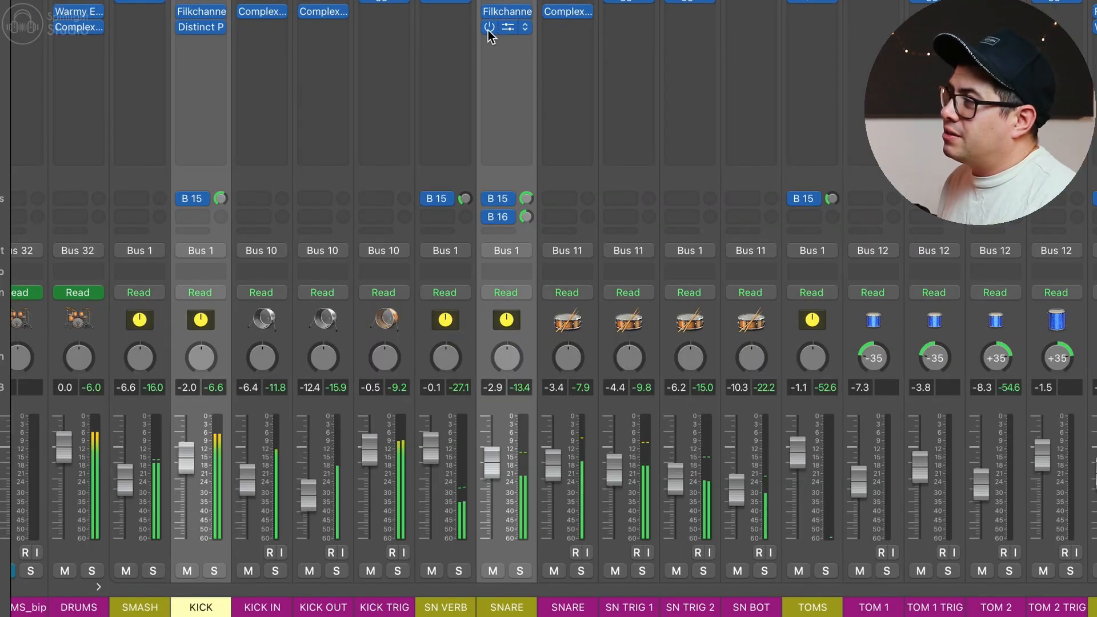
{"action": "left_click", "coordinate": [489, 29]}
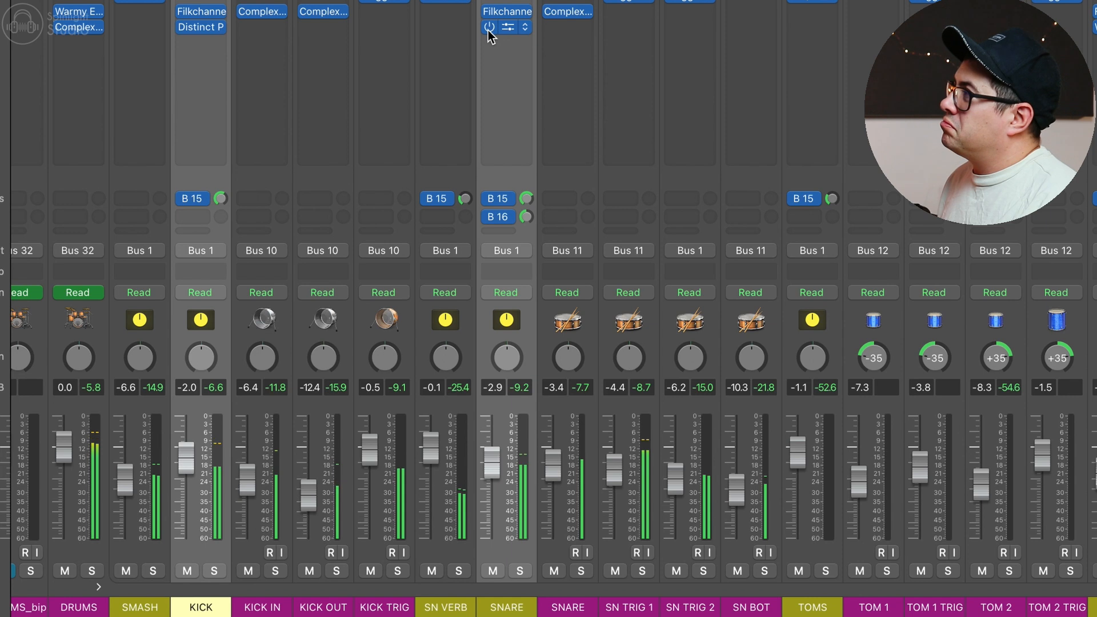
{"action": "left_click_drag", "start_coordinate": [89, 309], "coordinate": [1092, 339]}
{"action": "left_click_drag", "start_coordinate": [490, 11], "coordinate": [492, 28]}
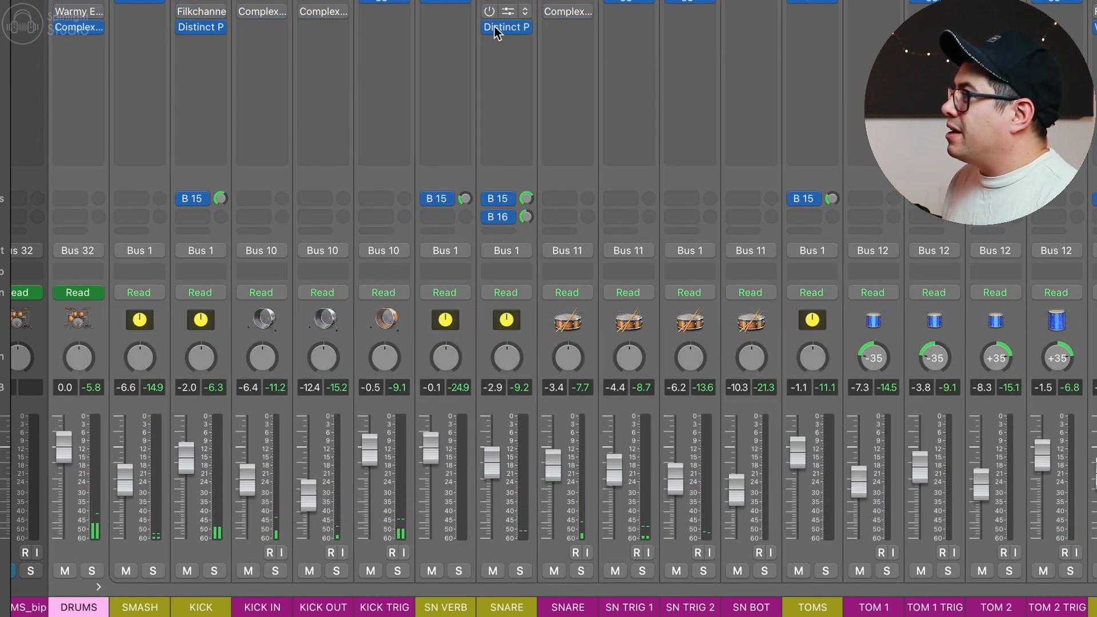
{"action": "left_click_drag", "start_coordinate": [492, 28], "coordinate": [492, 42]}
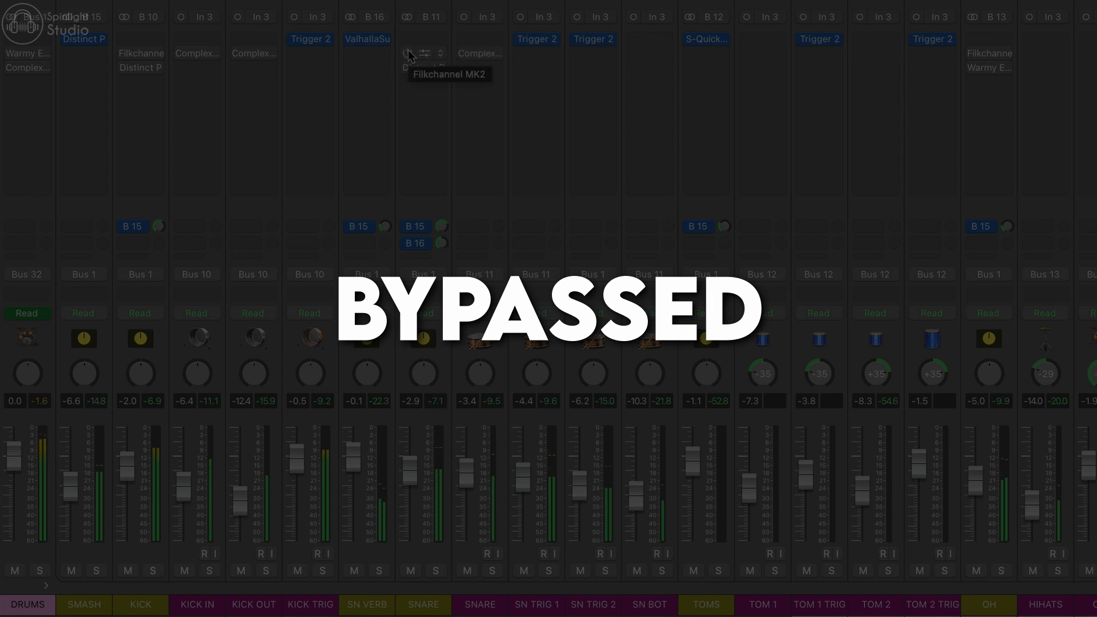
{"action": "left_click_drag", "start_coordinate": [407, 51], "coordinate": [408, 69]}
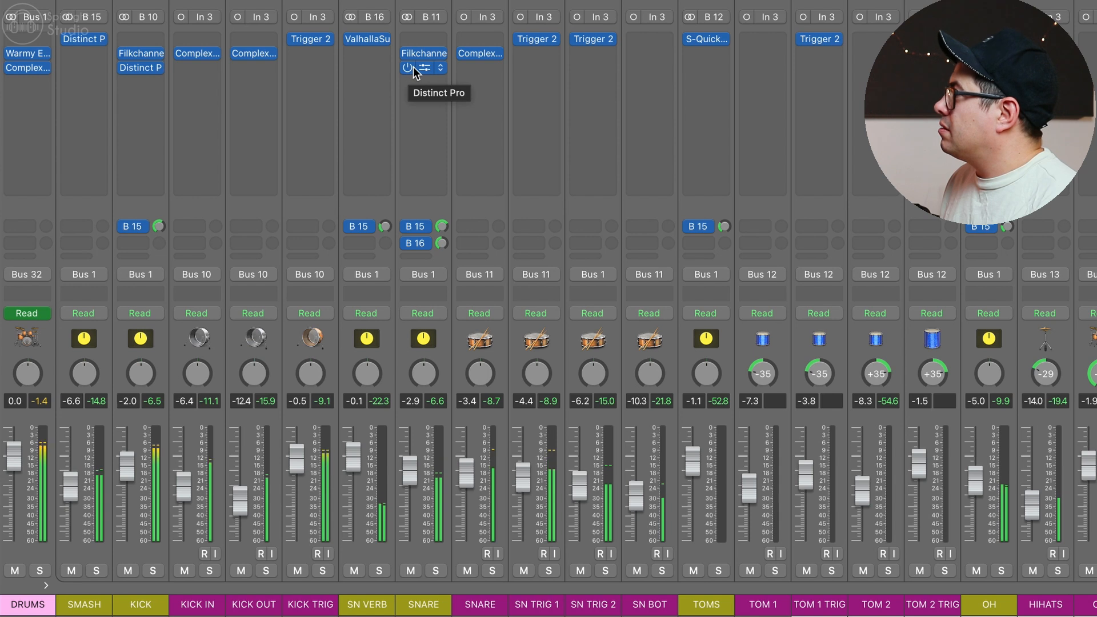
{"action": "left_click_drag", "start_coordinate": [407, 56], "coordinate": [408, 68]}
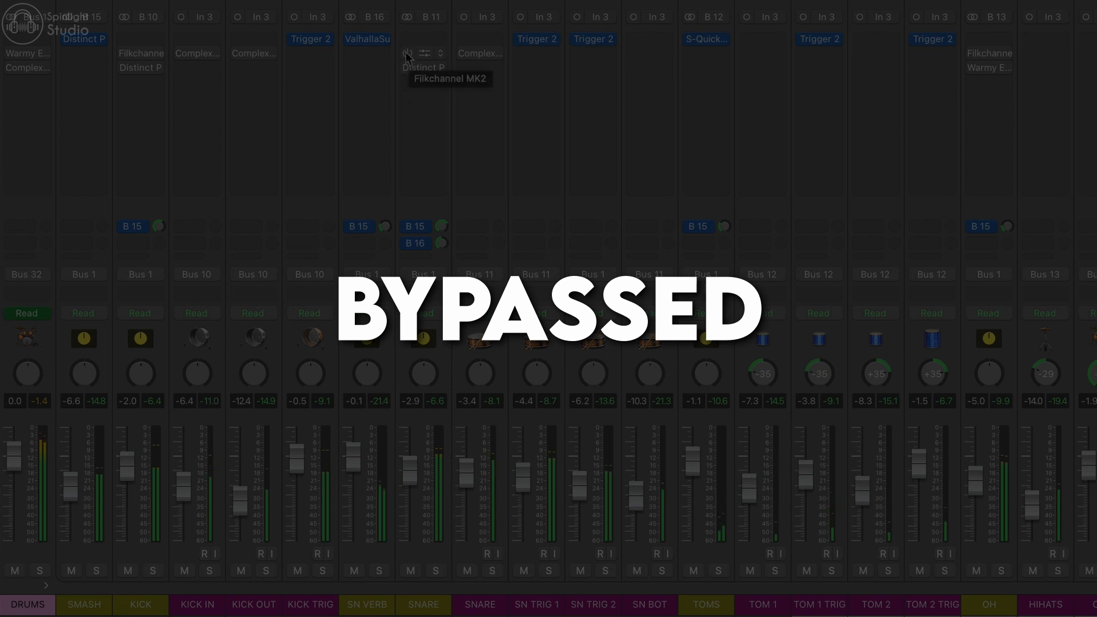
{"action": "left_click_drag", "start_coordinate": [406, 53], "coordinate": [407, 68]}
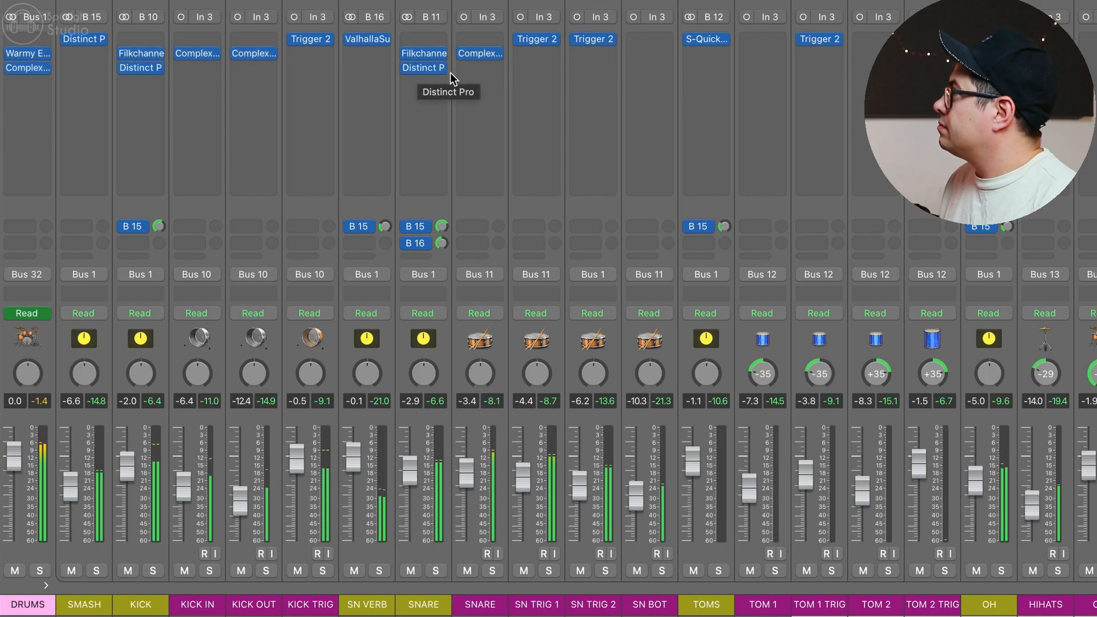